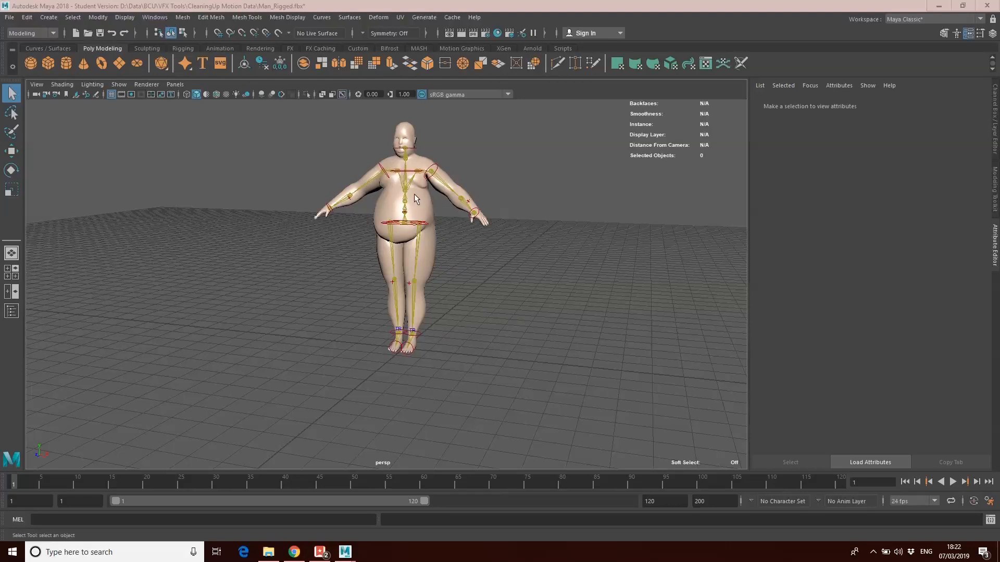
Examine the rigged character's mesh, QuickRig guides, skeleton reference and control reference in the Outliner.
click(162, 19)
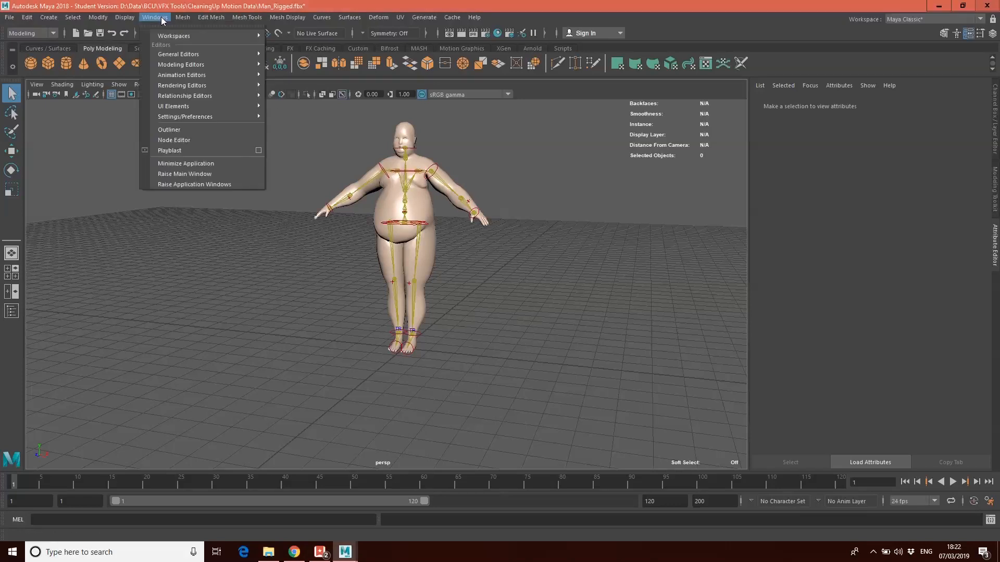
click(187, 130)
click(122, 155)
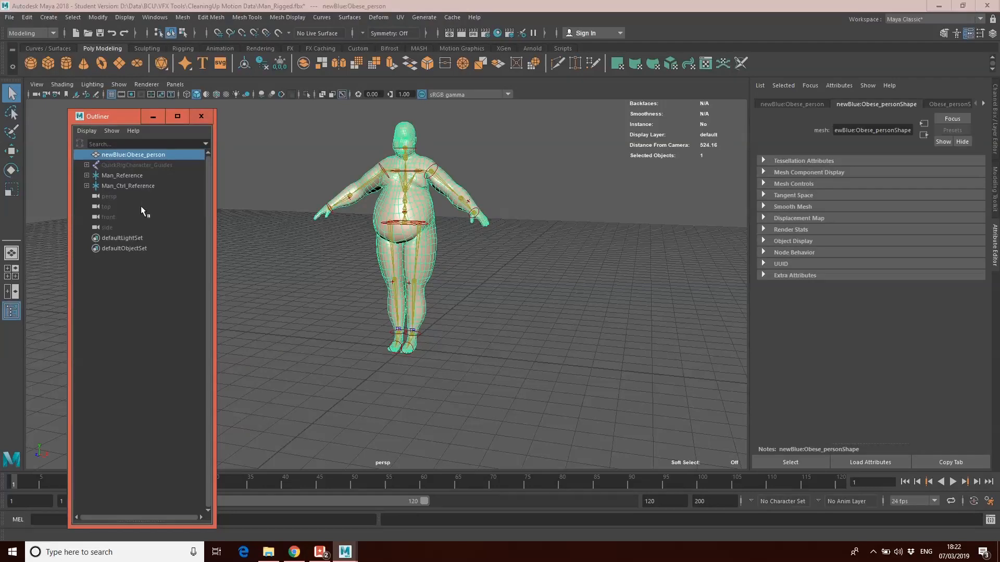
shift+click(128, 186)
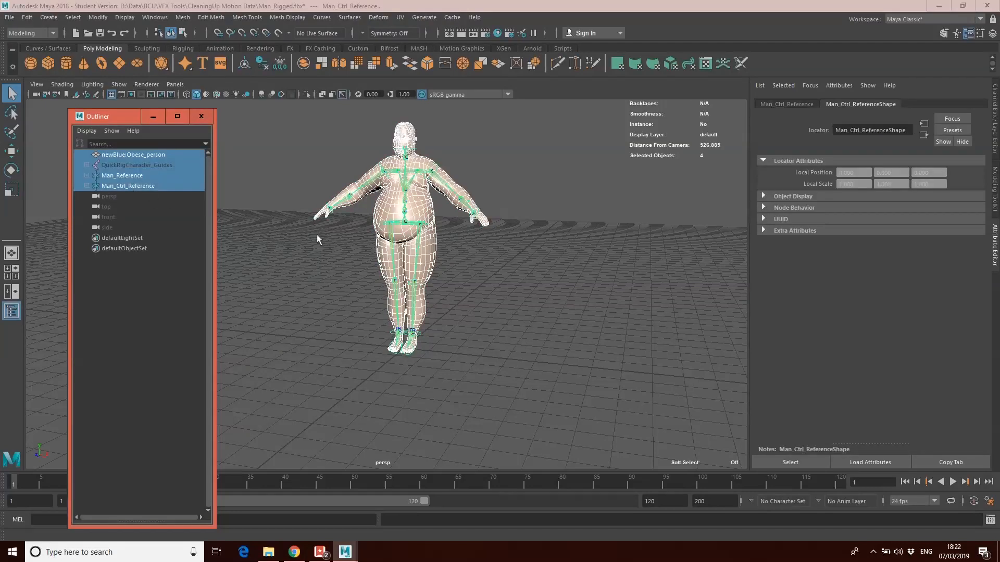
click(150, 166)
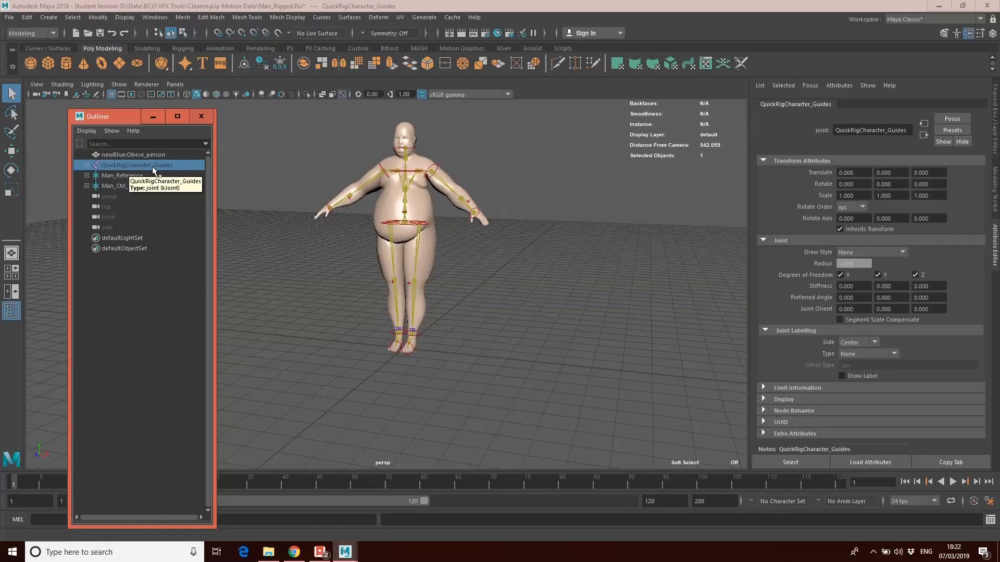
click(202, 120)
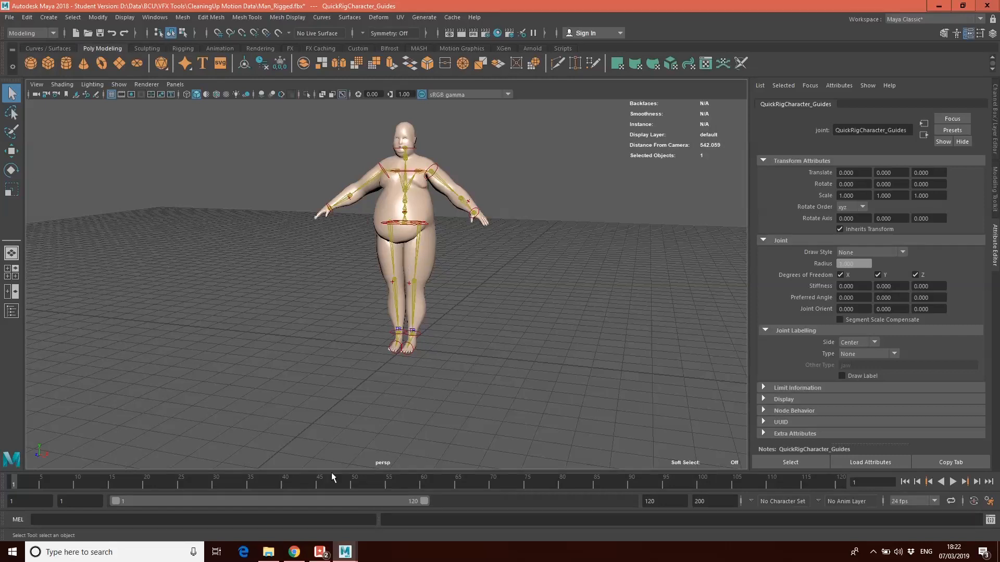
Launch MotionBuilder 2017 by searching Windows for "motion".
click(131, 553)
text(motion)
key(Return)
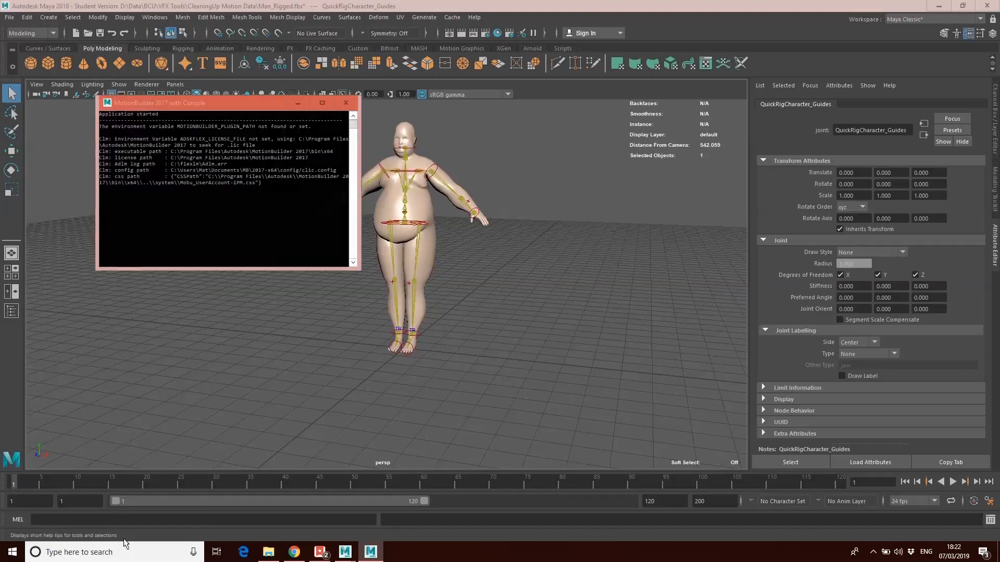
Review the dance and T-pose files in the MoCap Session FBX folder, returning to MotionBuilder.
click(268, 552)
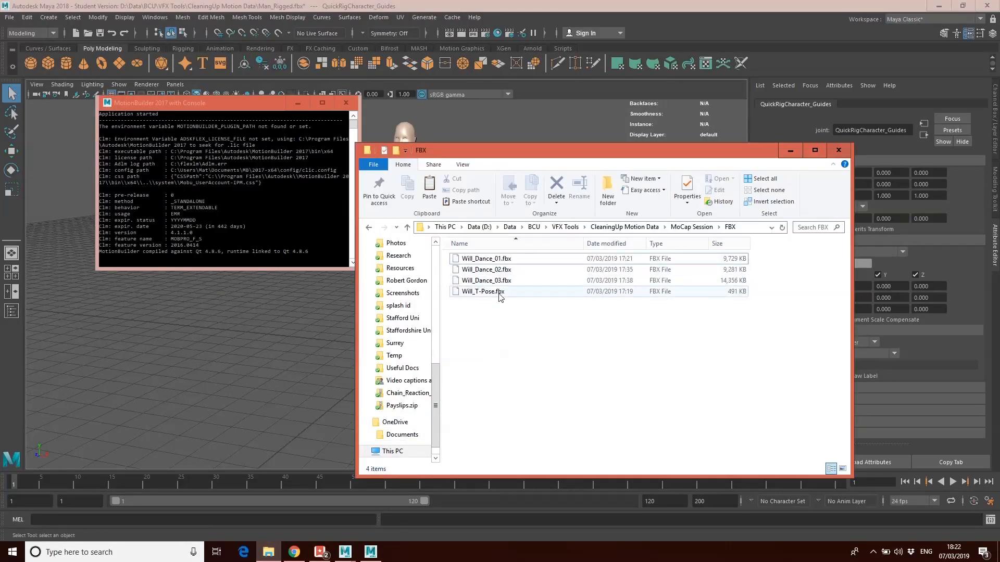
click(760, 353)
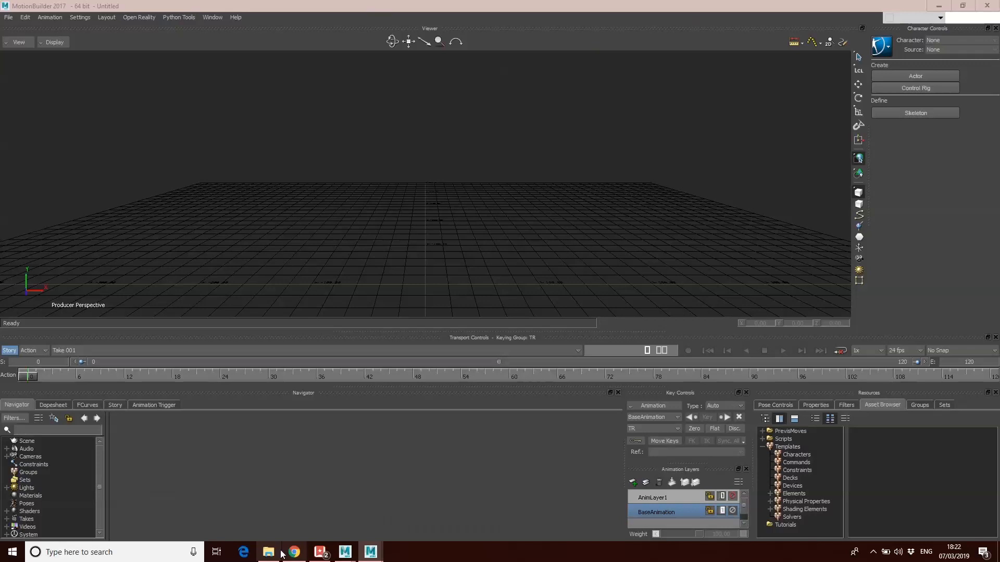
click(281, 553)
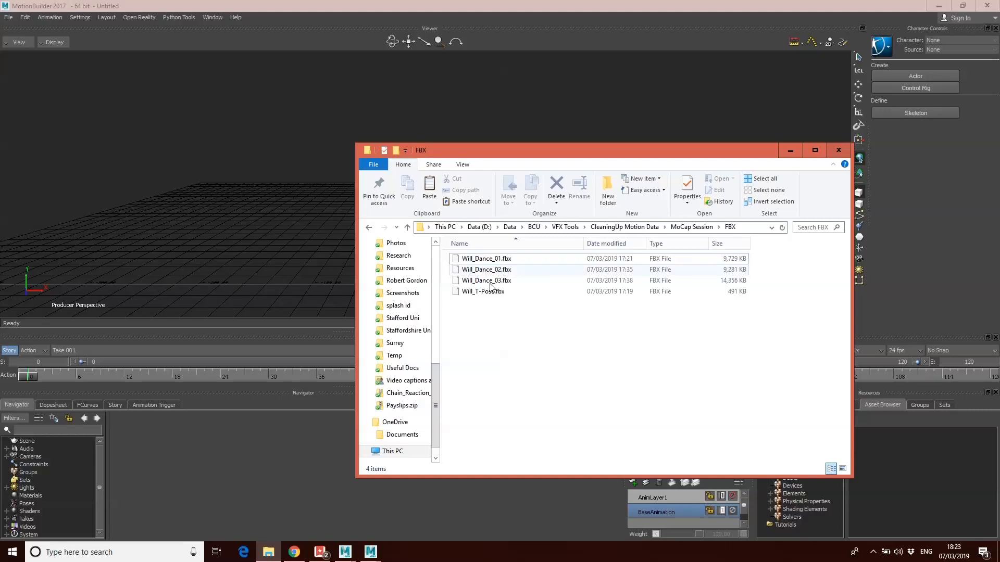
click(214, 147)
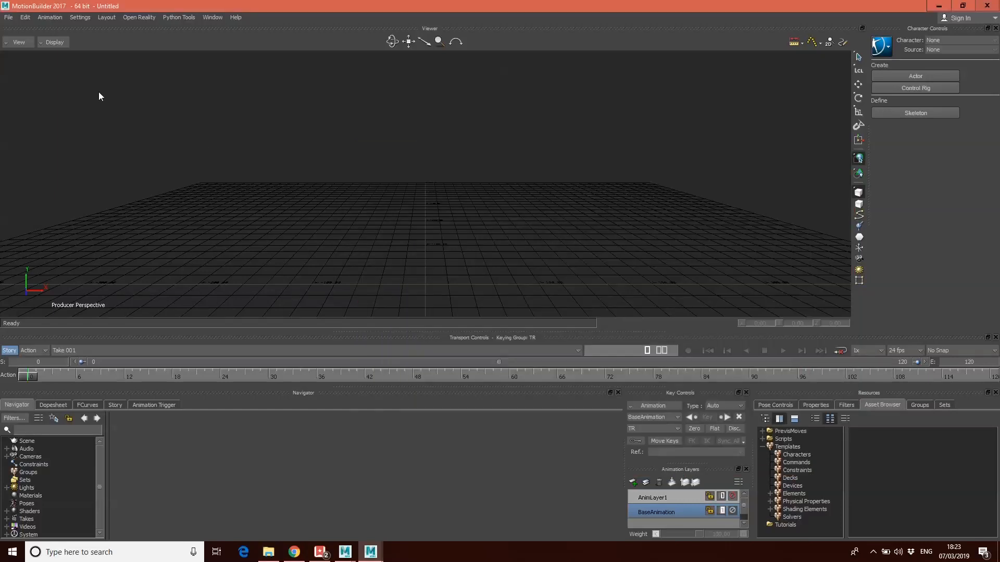
Import the motion files Will_Dance_01, Will_Dance_02, Will_Dance_03 and Will_T-Pose together, each as a new take in the same hierarchy.
click(8, 17)
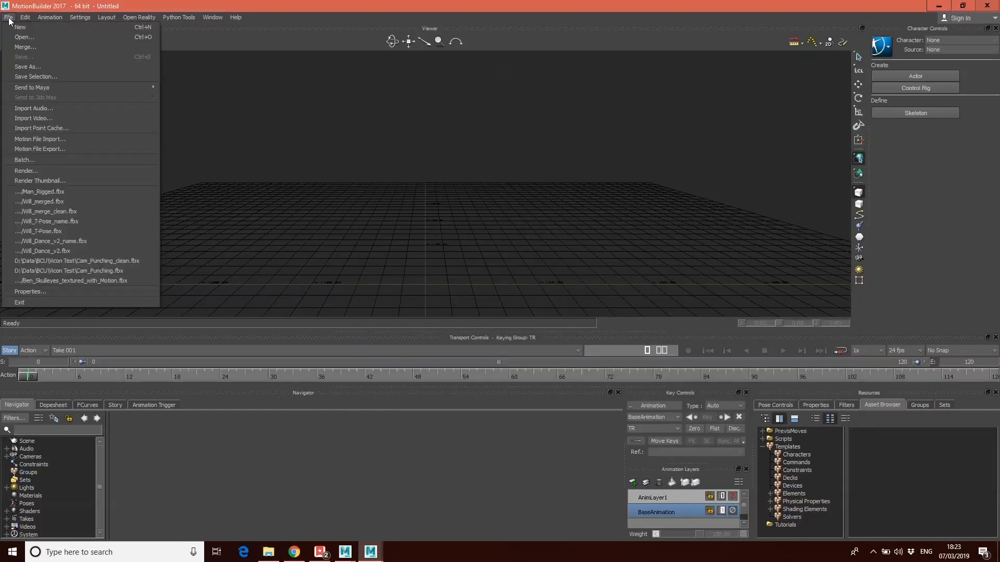
click(48, 140)
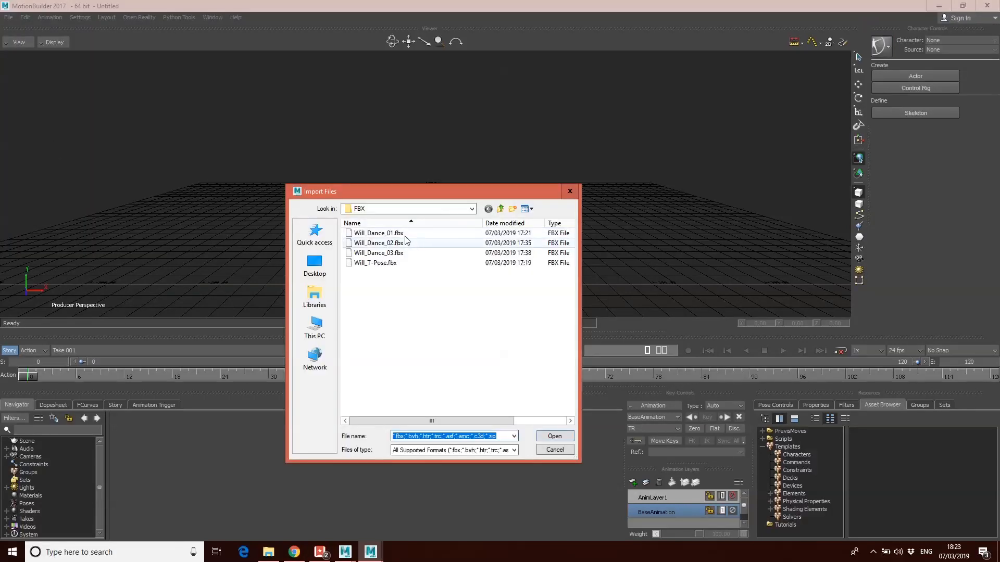
shift+click(376, 263)
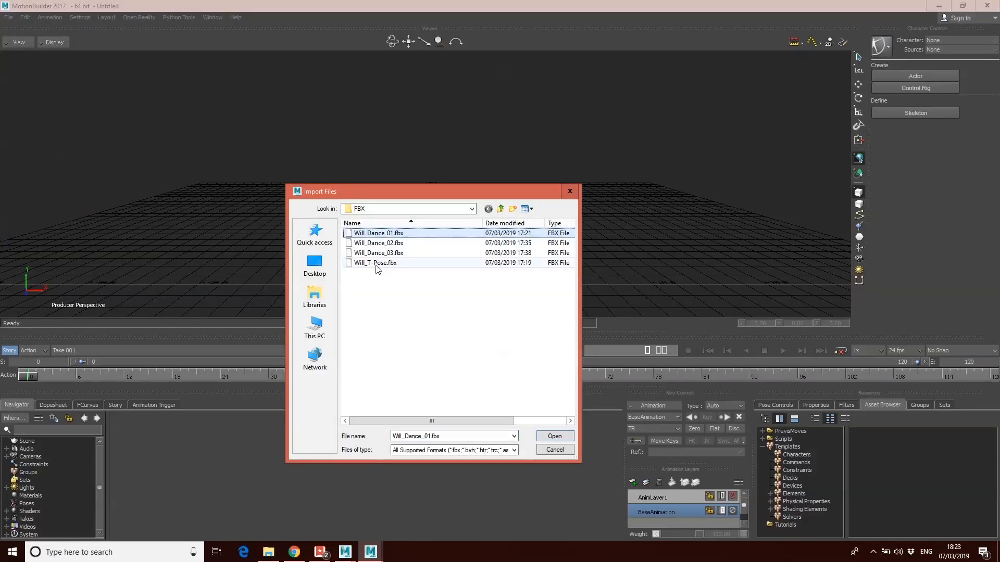
click(552, 437)
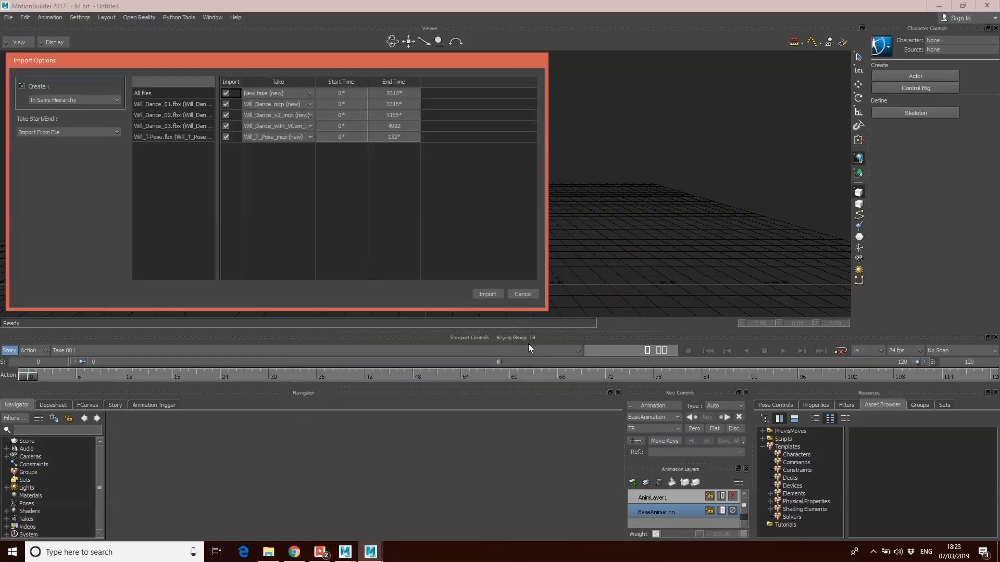
click(492, 295)
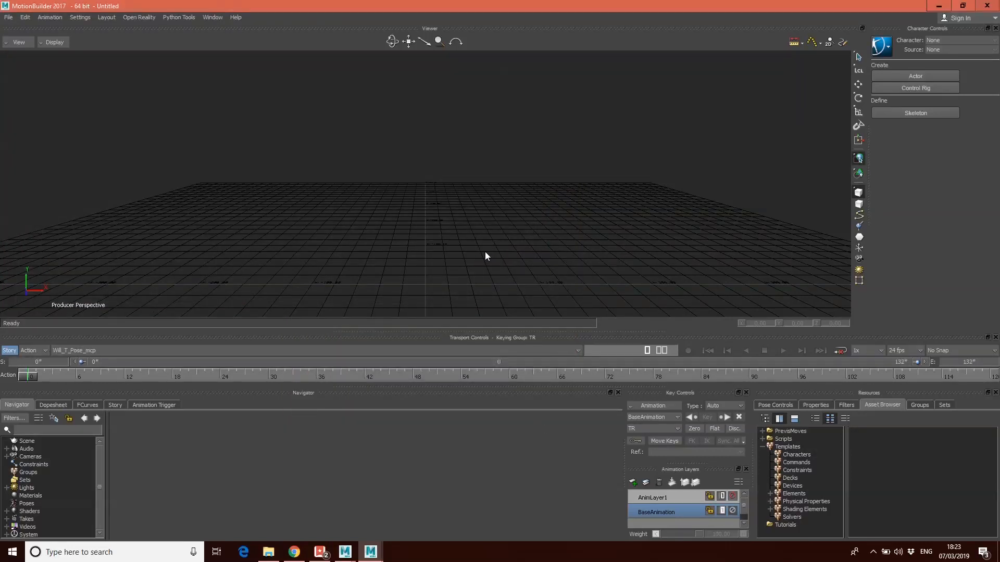
View the takes Will_Dance_with_VCam_mcp, Will_Dance_v2_mcp and Will_Dance_mcp one after another.
click(185, 350)
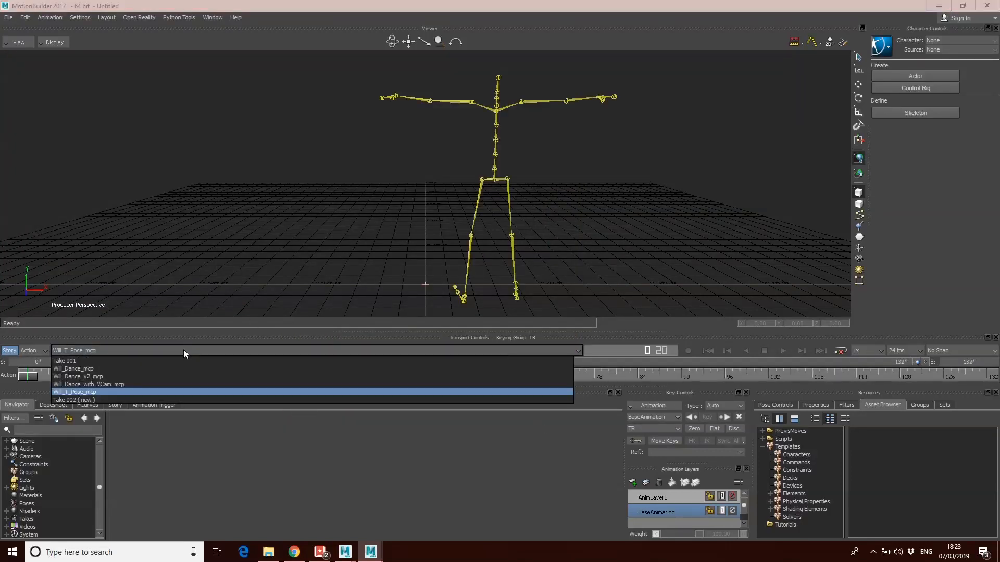
click(100, 384)
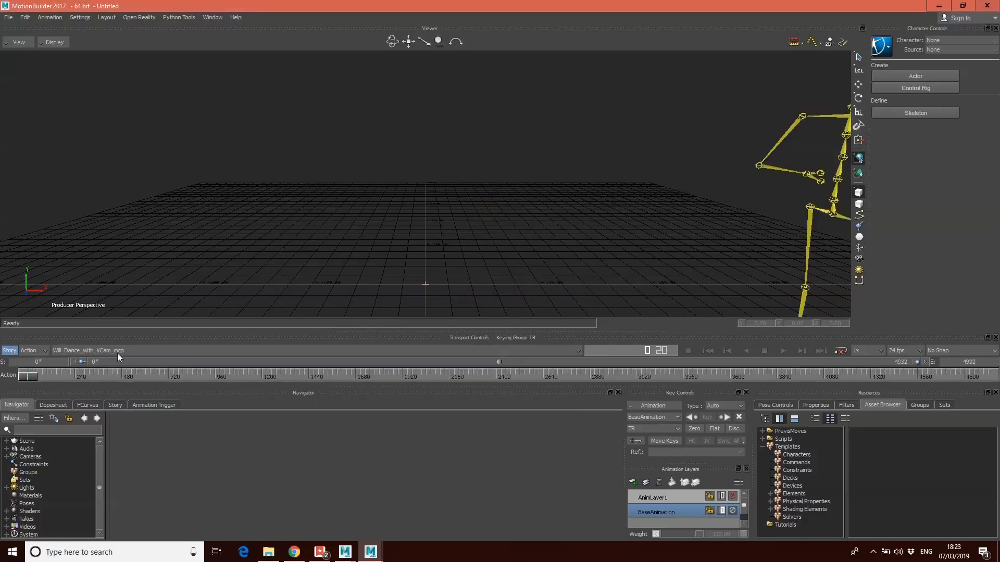
click(121, 349)
click(101, 375)
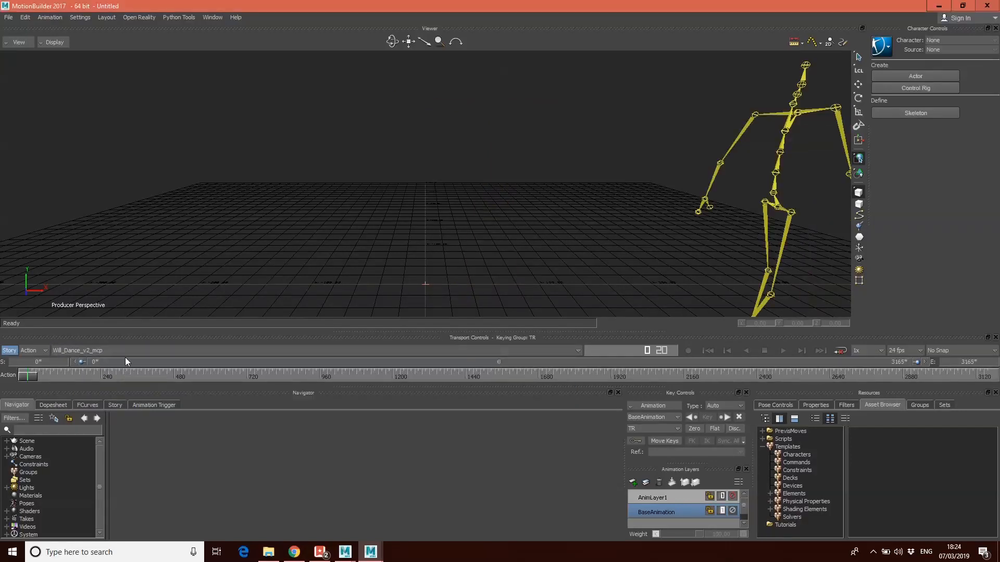
click(130, 351)
click(86, 368)
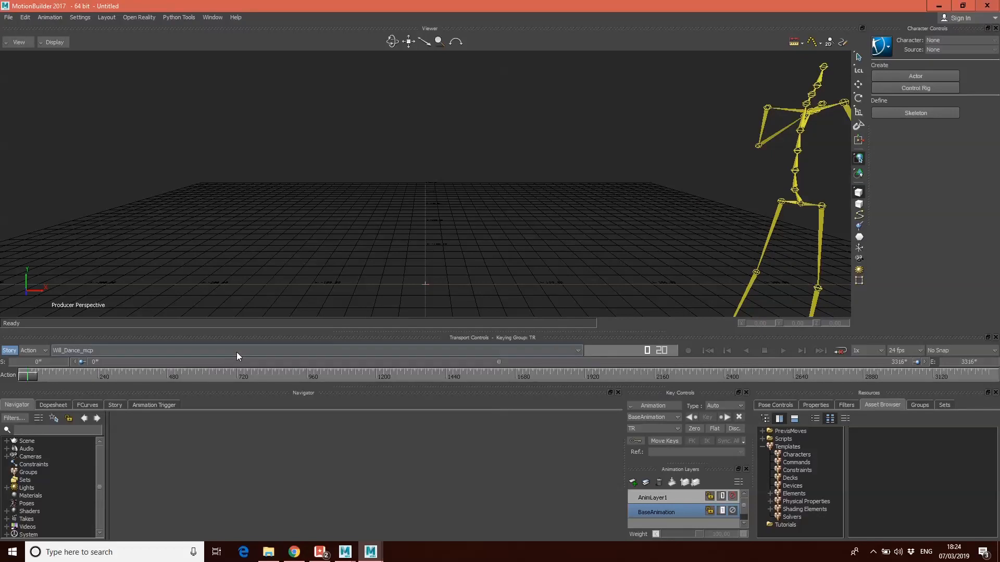
Expand the Scene hierarchy and inspect the imported Will root node and its available options.
click(6, 442)
click(27, 448)
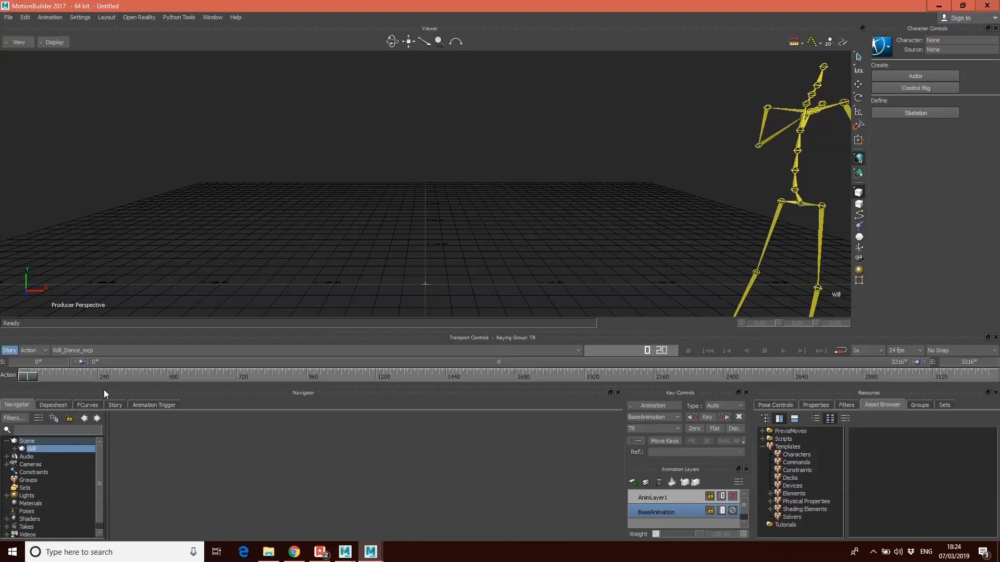
double_click(31, 449)
right_click(42, 448)
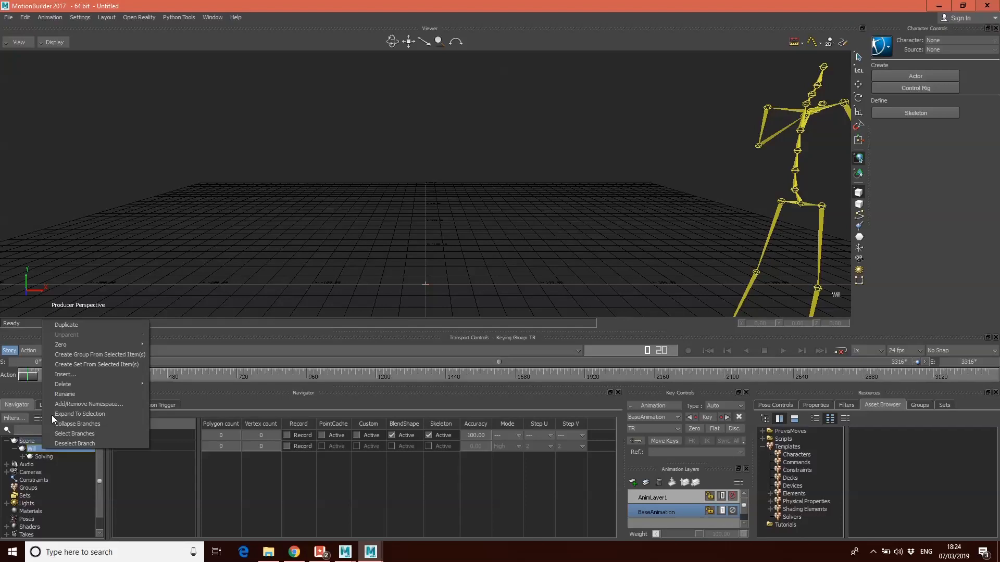
click(226, 244)
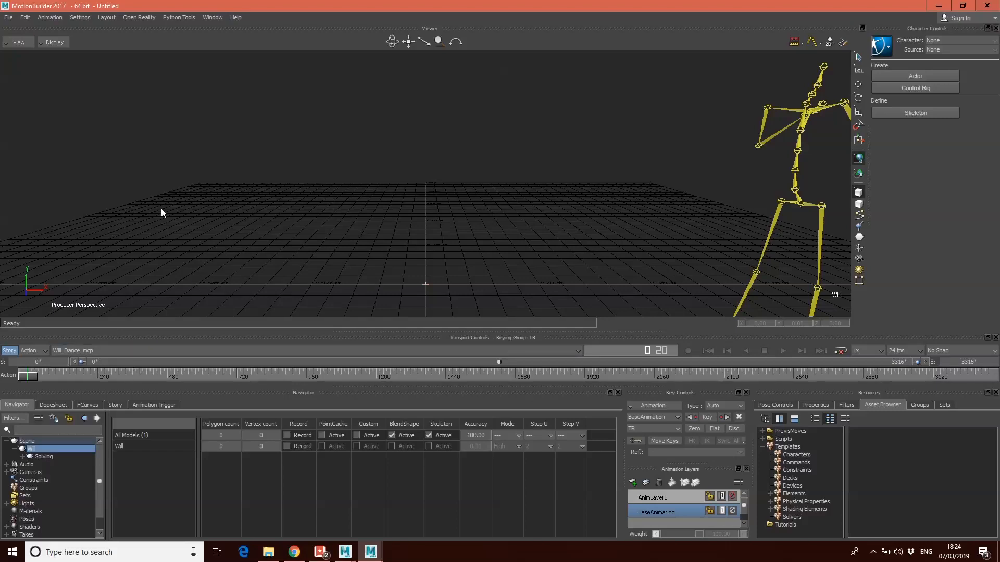
Prepare to save the scene as a new file in the MoCap Session FBX folder with Save One Take Per File turned off.
click(9, 17)
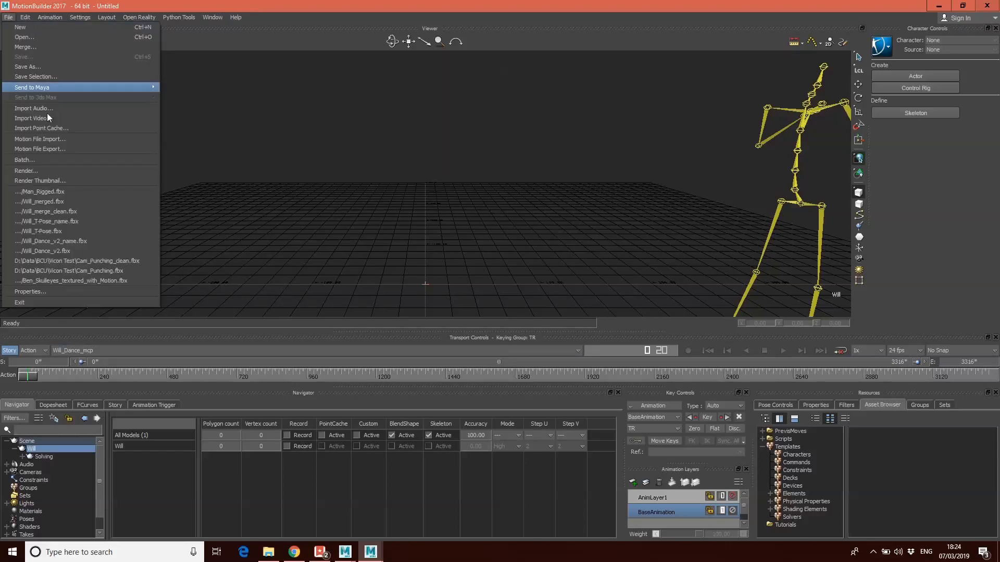
click(36, 66)
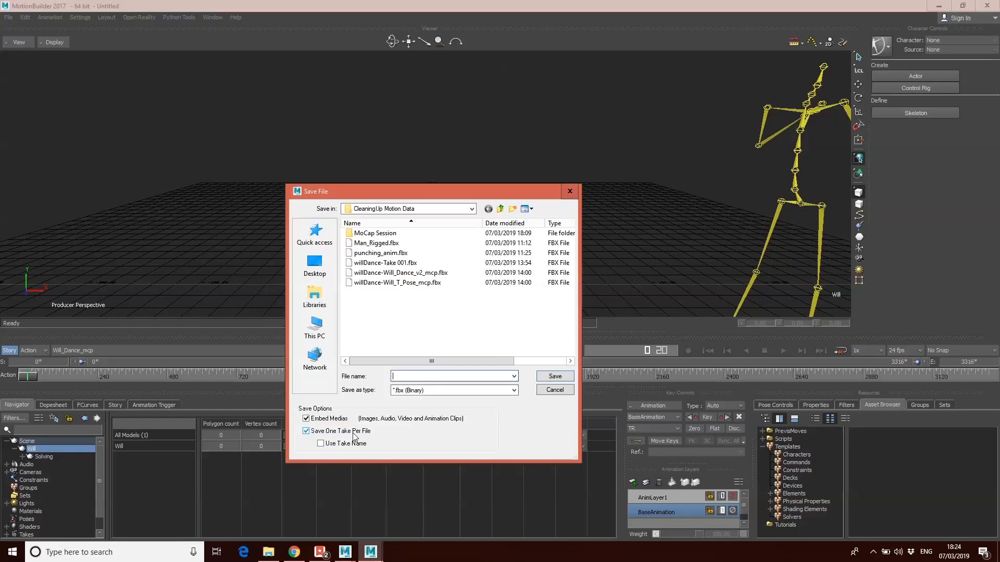
click(326, 434)
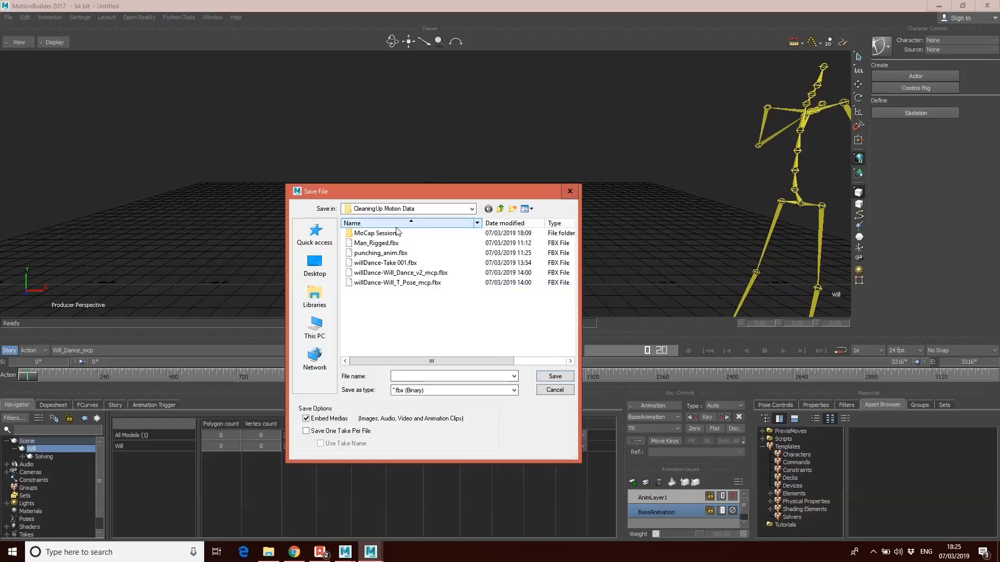
click(430, 209)
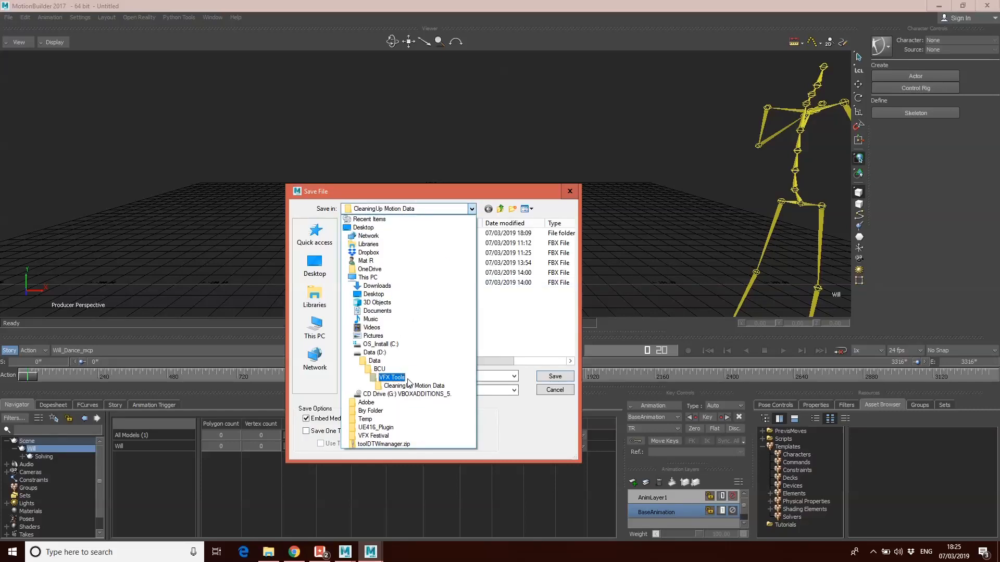
click(409, 378)
double_click(386, 243)
double_click(367, 234)
double_click(362, 233)
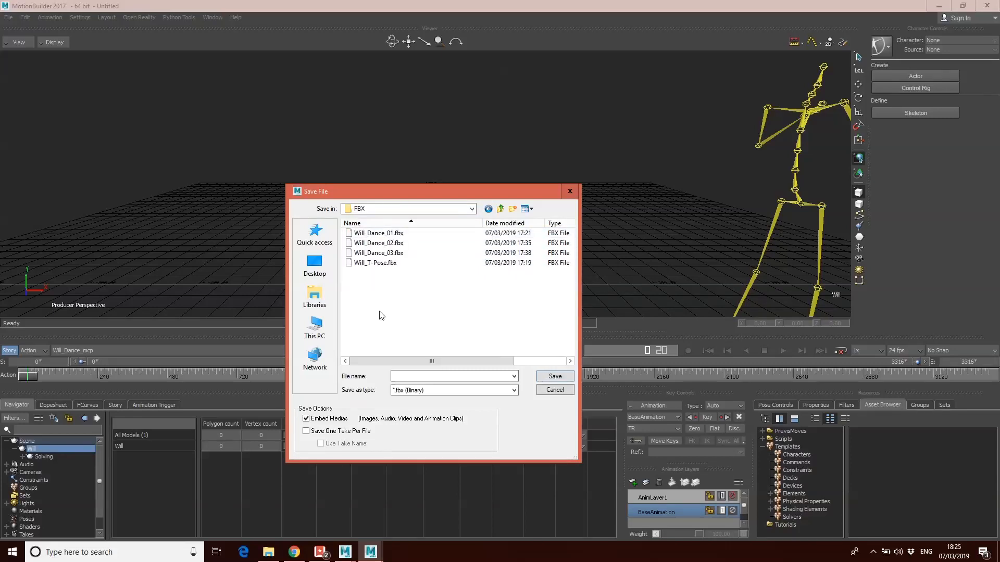
Name the file all_takes and save it, exporting the four Will takes but not Take 001.
click(408, 376)
text(all_takes)
click(564, 378)
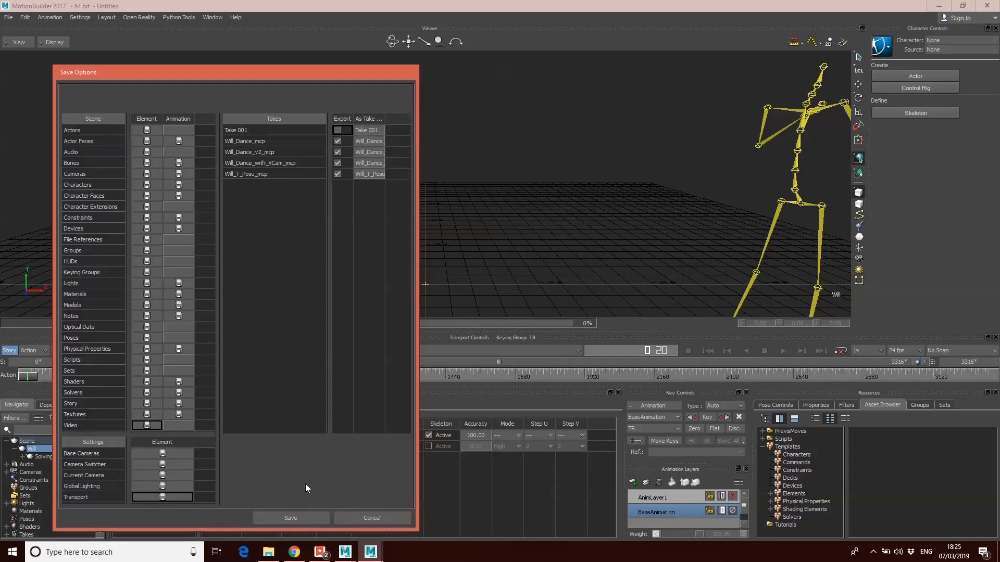
click(295, 520)
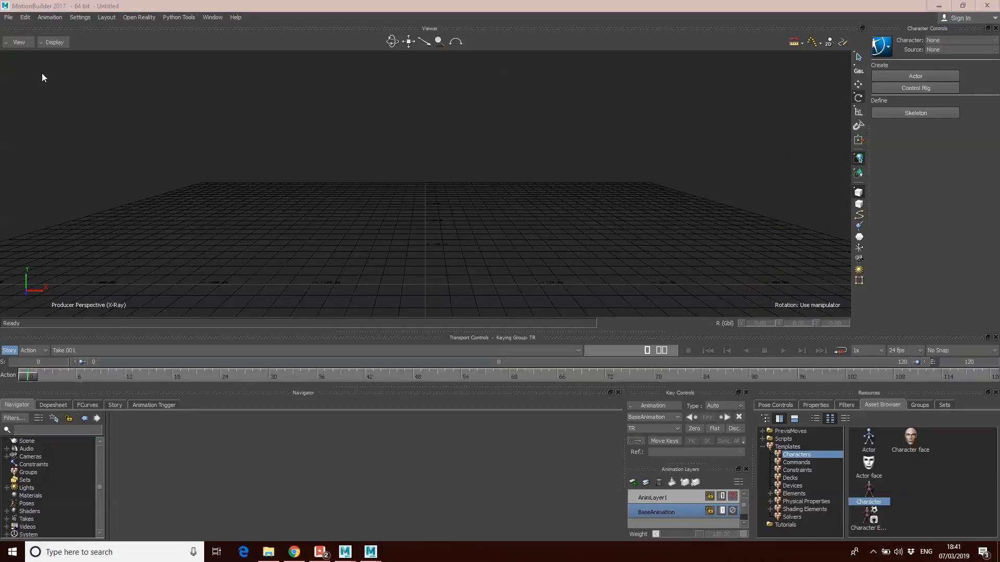
Open the rigged character file Man_Rigged.fbx with the default open options.
click(8, 17)
click(19, 37)
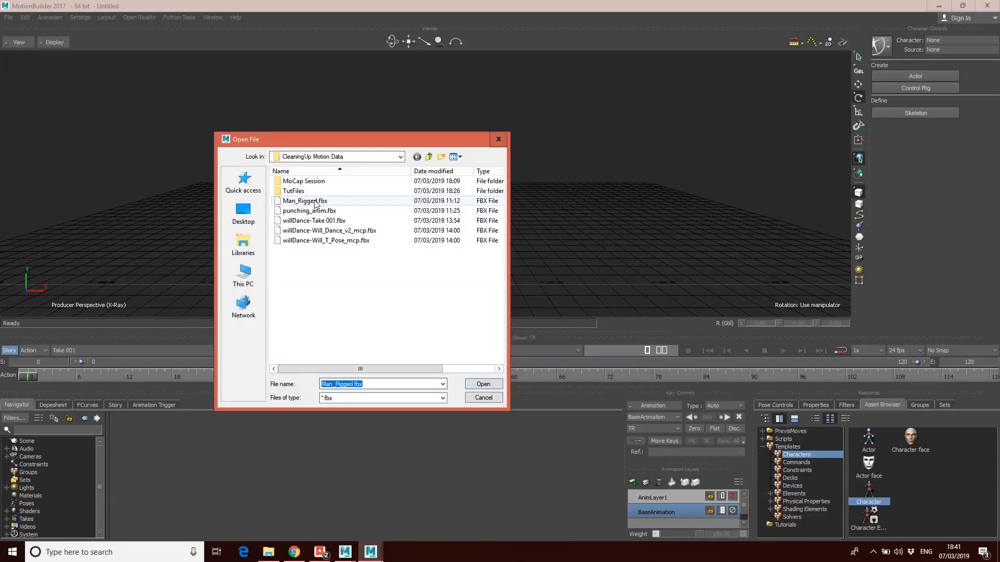
click(315, 202)
click(497, 384)
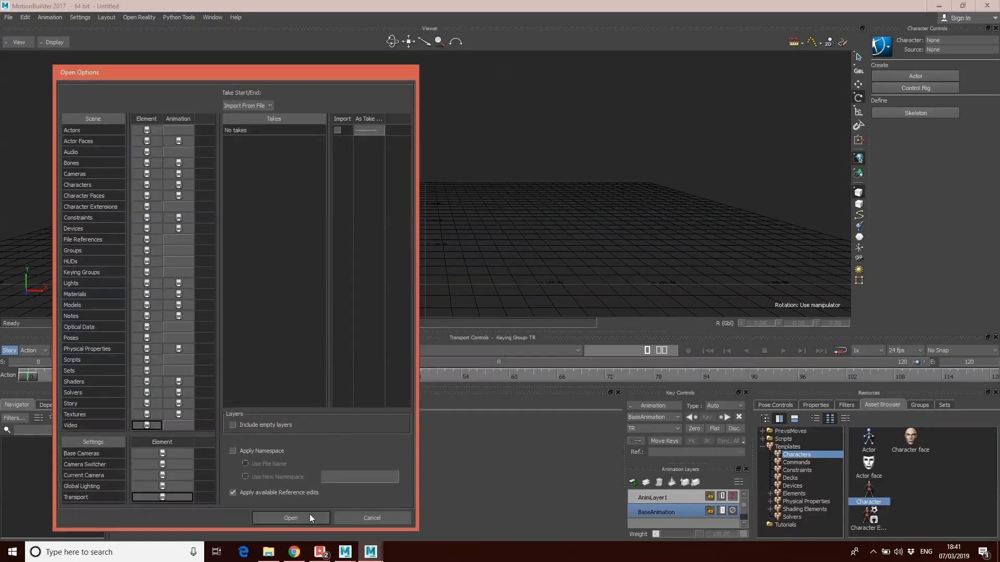
click(309, 518)
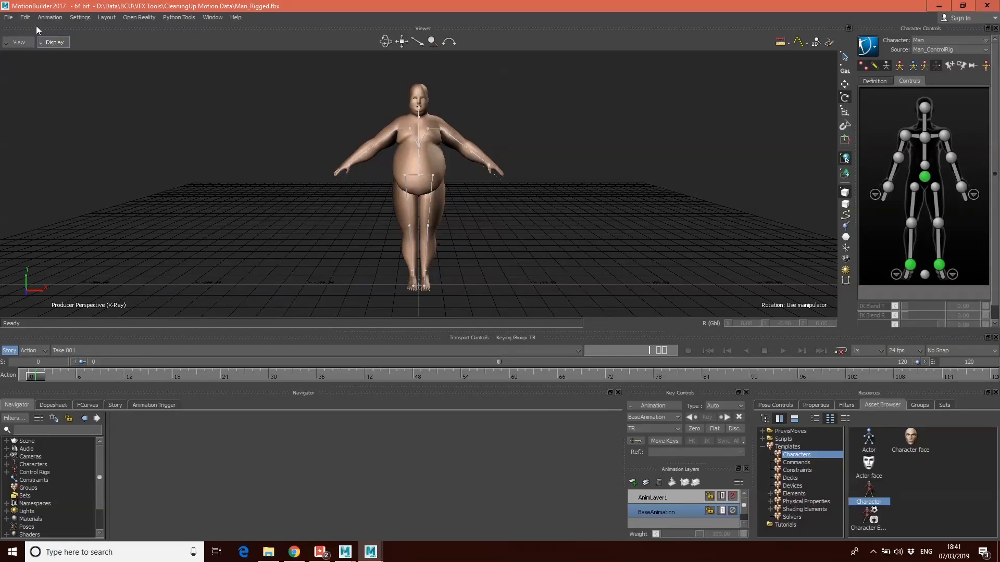
click(8, 17)
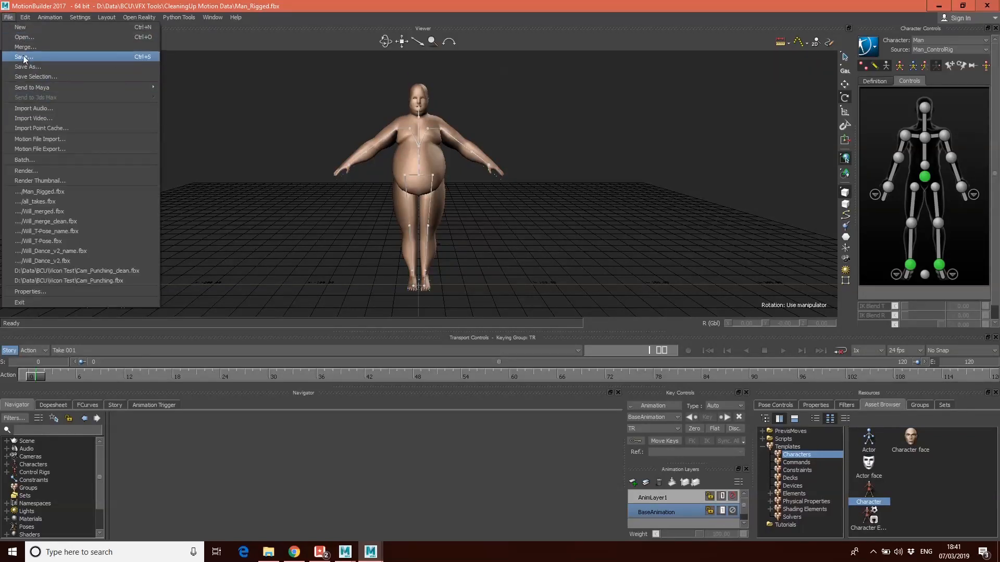
click(48, 138)
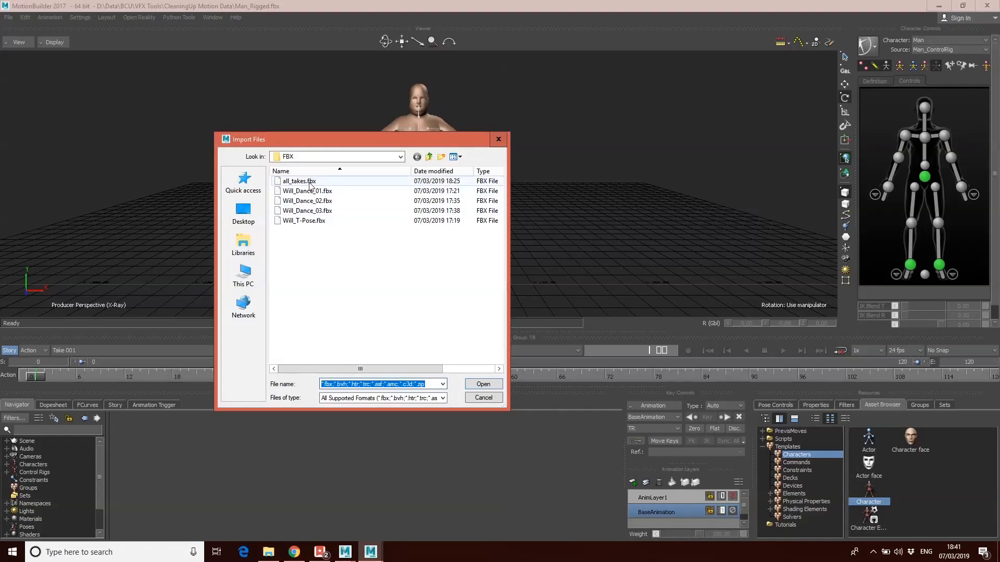
click(500, 398)
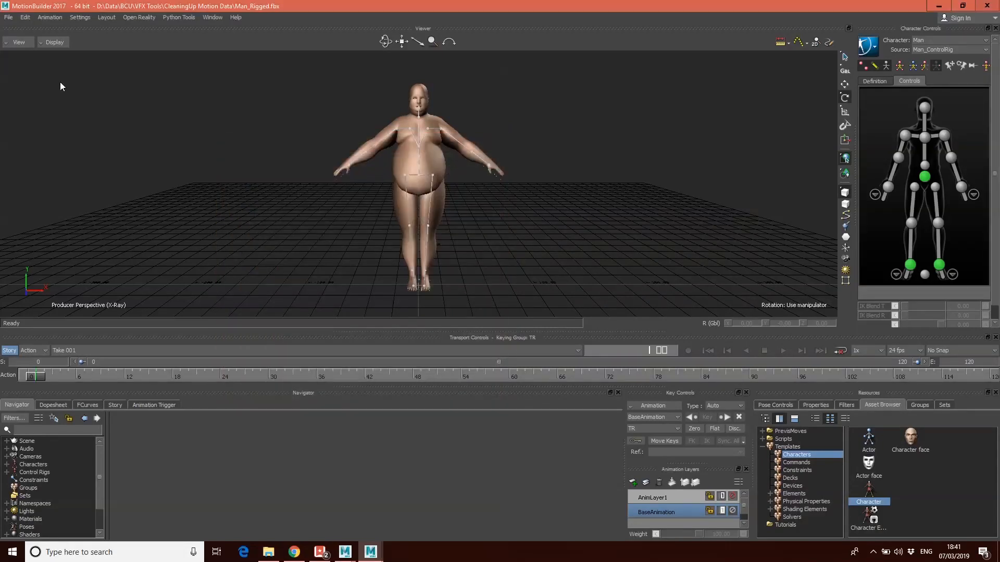
Import the motion file all_takes.fbx into the rigged character scene, bringing in its four Will takes as new takes.
click(9, 18)
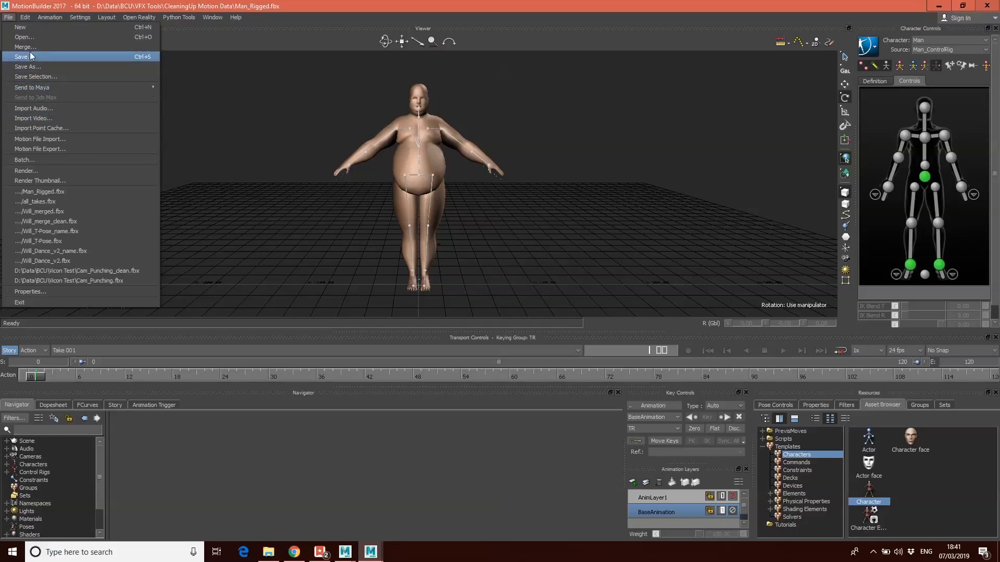
click(46, 139)
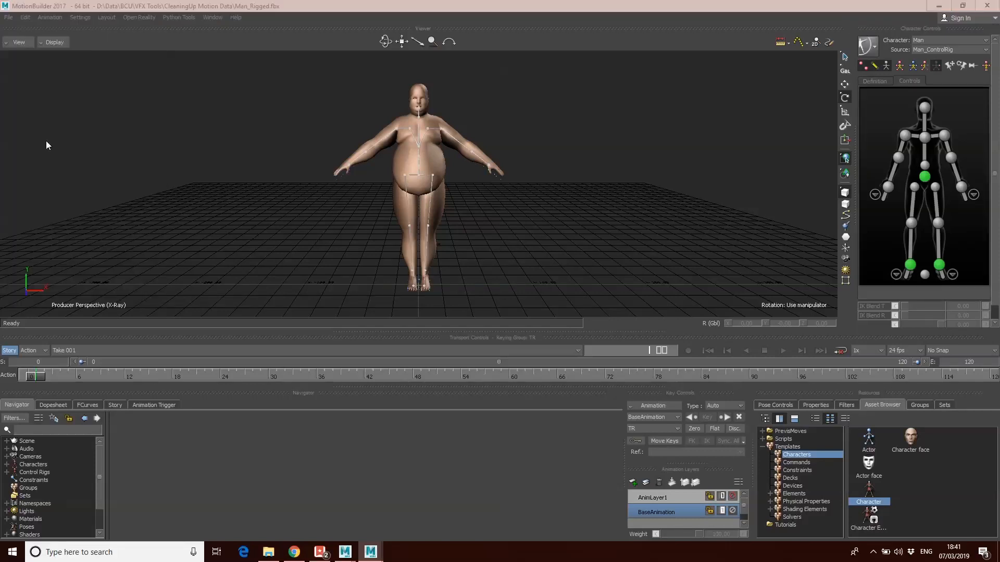
click(297, 182)
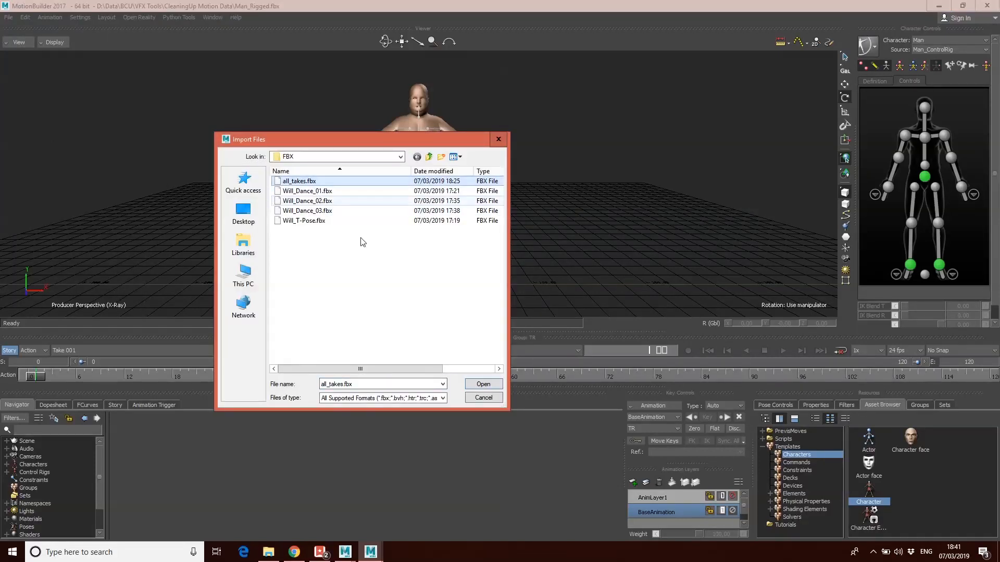
click(483, 384)
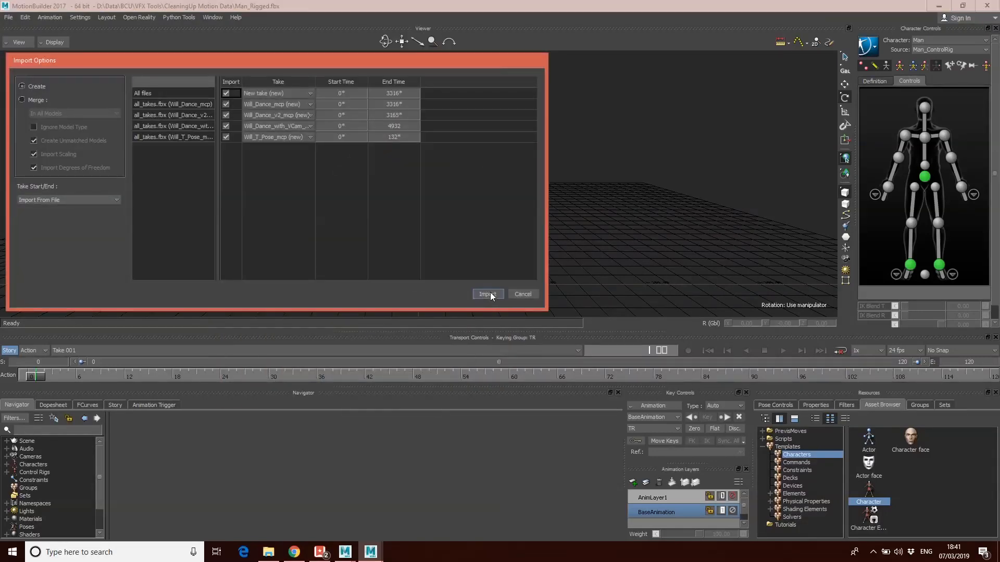
click(225, 93)
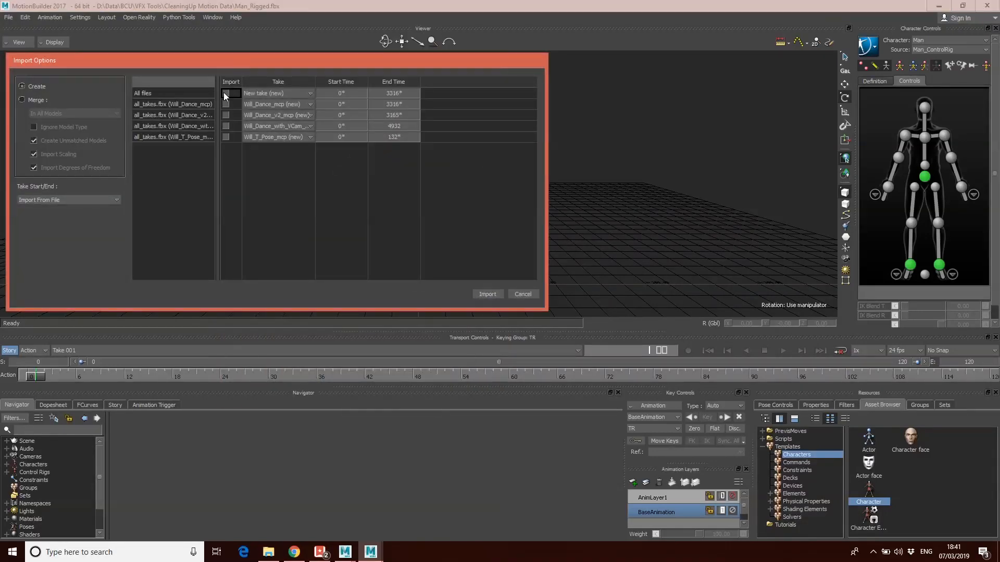
click(488, 294)
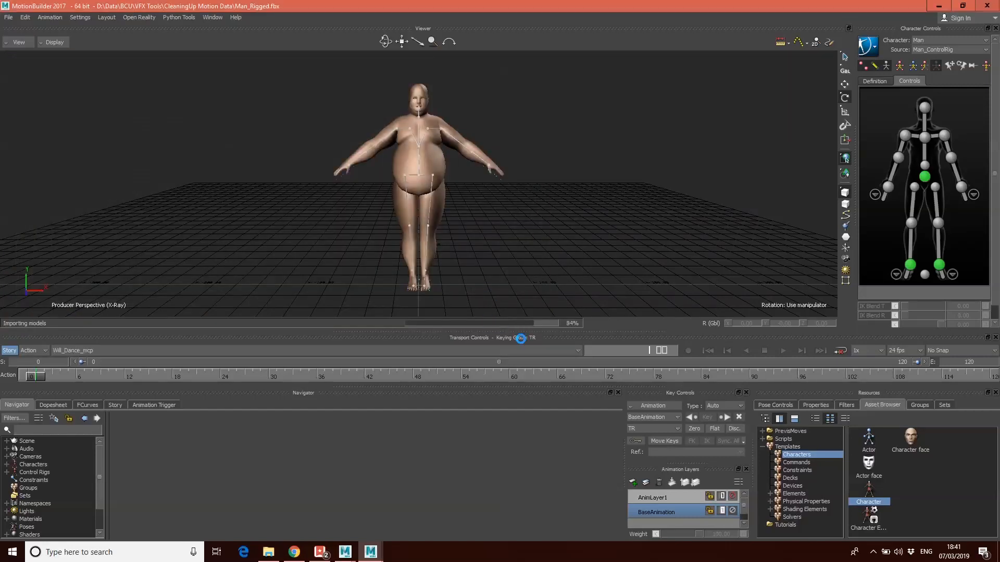
Check the imported motion by switching to Will_Dance_v2_mcp and Will_Dance_with_VCam_mcp, and return to the Will_T_Pose_mcp take.
click(223, 351)
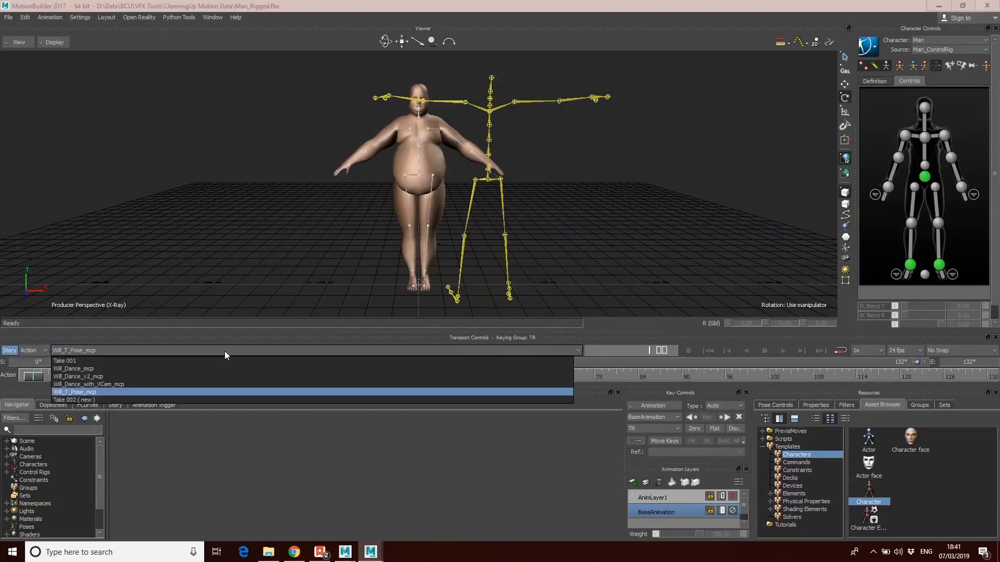
click(92, 375)
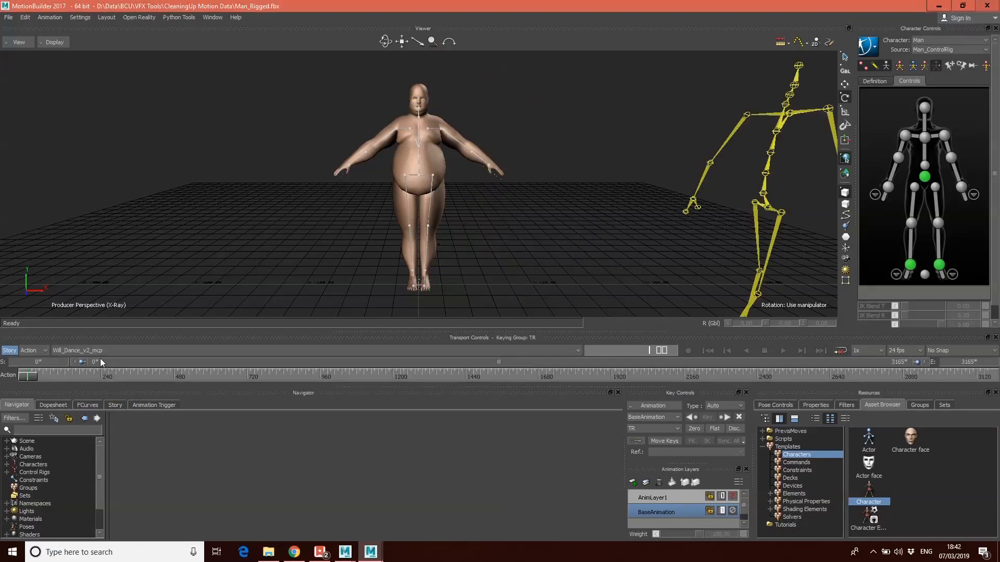
click(121, 351)
click(89, 384)
click(112, 352)
click(78, 392)
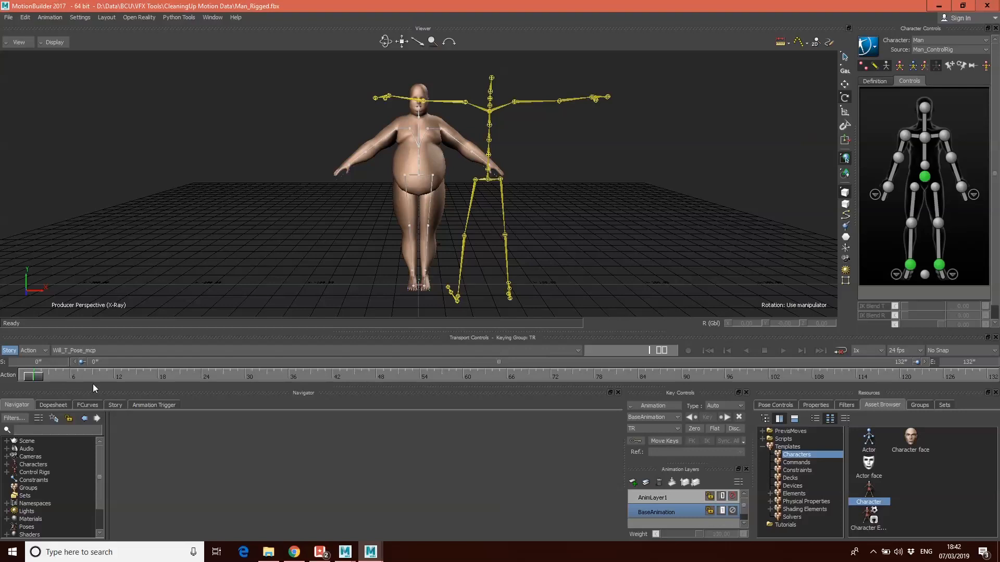
click(138, 350)
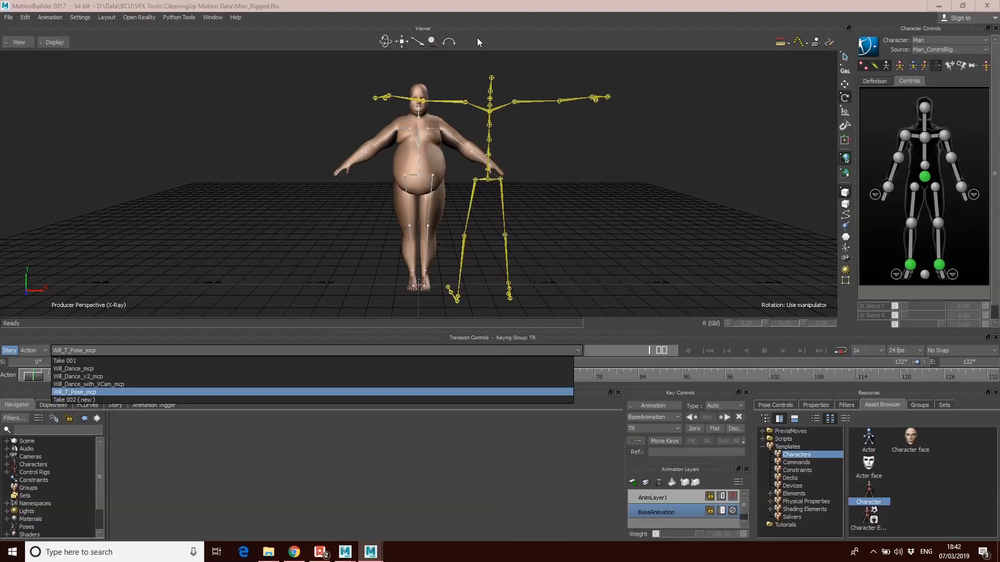
Add a second viewer docked beside the 3D viewer, using the Schematic view to show the Will skeleton's joint hierarchy.
click(203, 17)
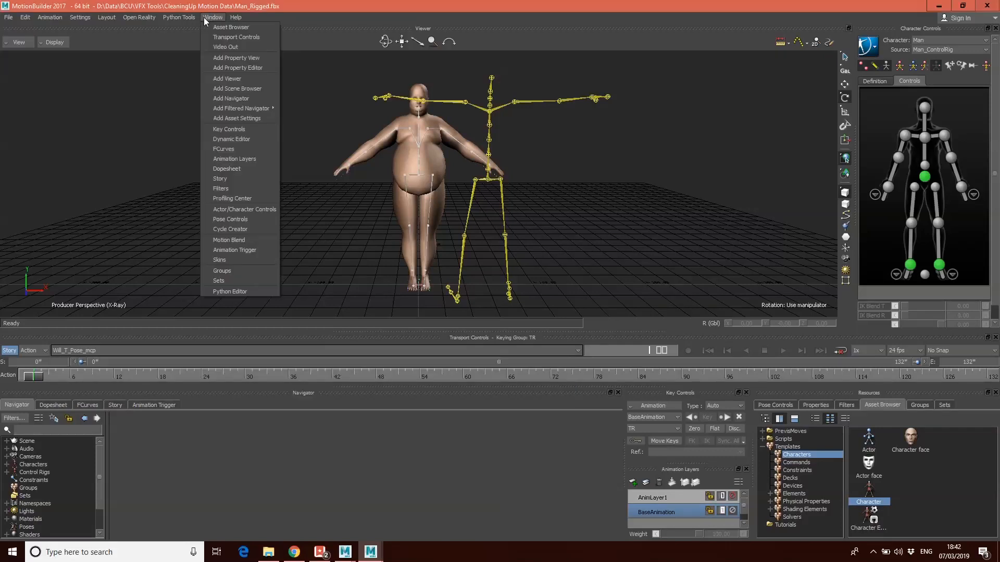
click(250, 77)
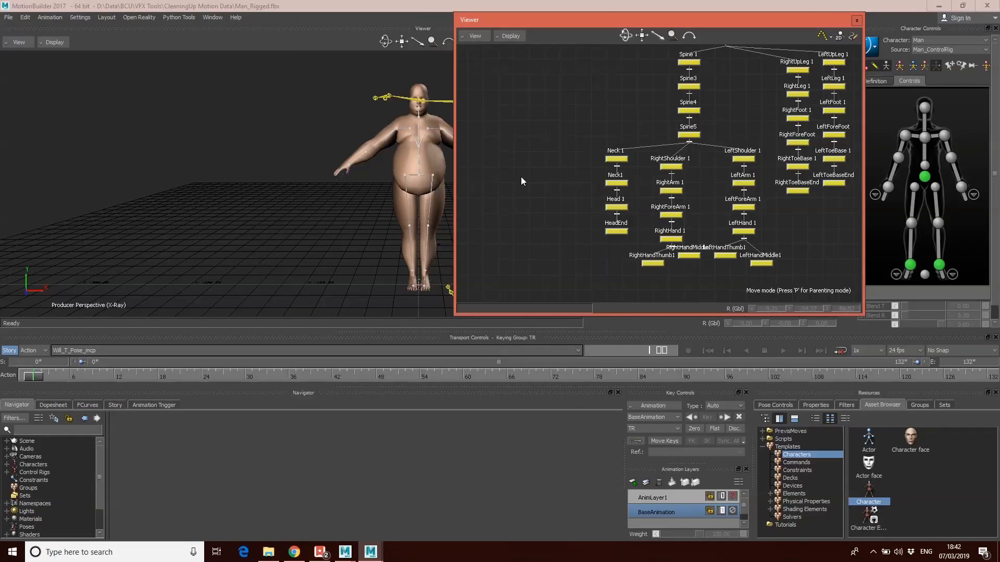
drag(642, 32, 735, 73)
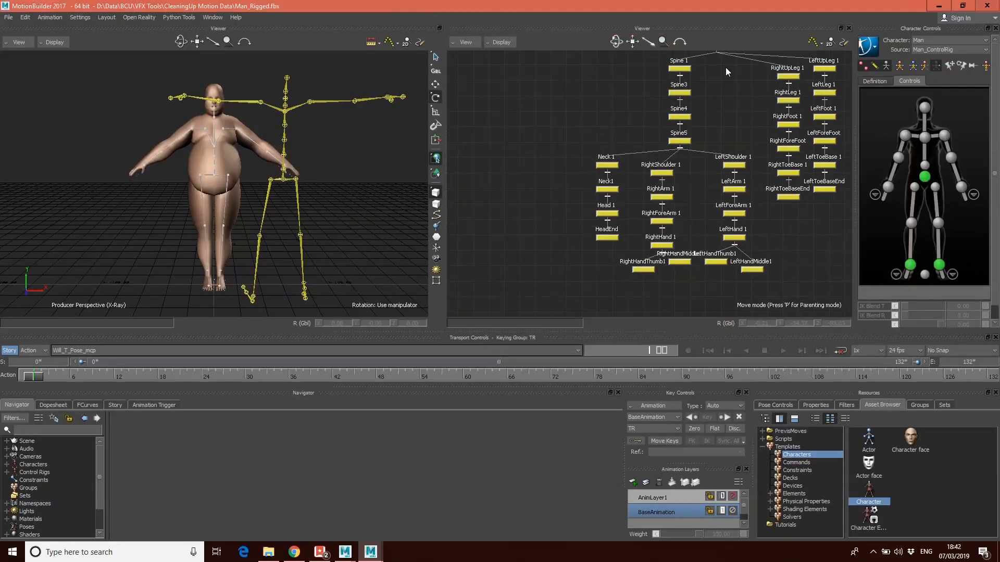
click(469, 42)
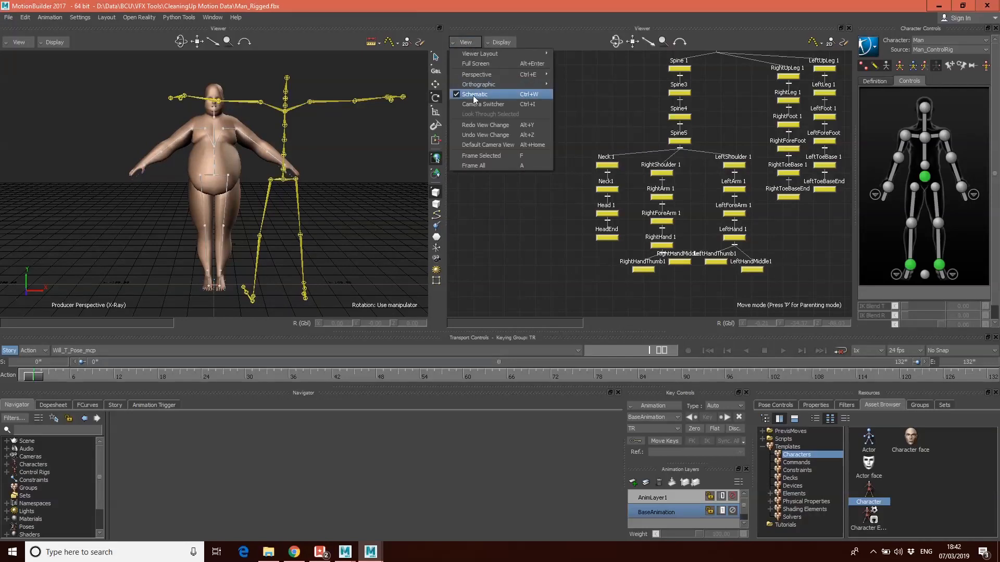
click(484, 97)
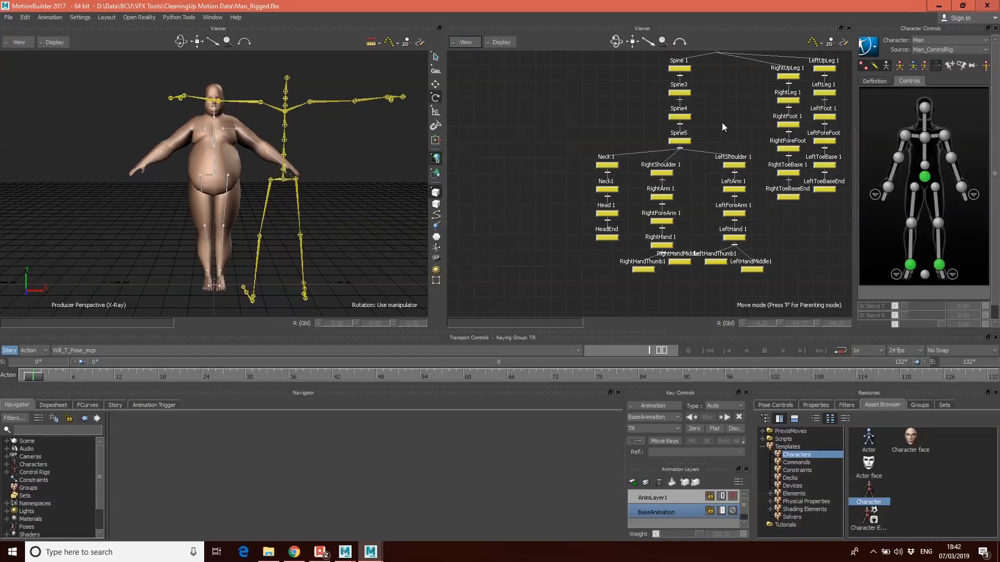
Zero the rotation of the Will skeleton's Hips 1 joint from the schematic.
shift+drag(726, 117, 672, 179)
shift+drag(692, 130, 626, 131)
ctrl+drag(648, 170, 678, 54)
shift+drag(688, 123, 685, 78)
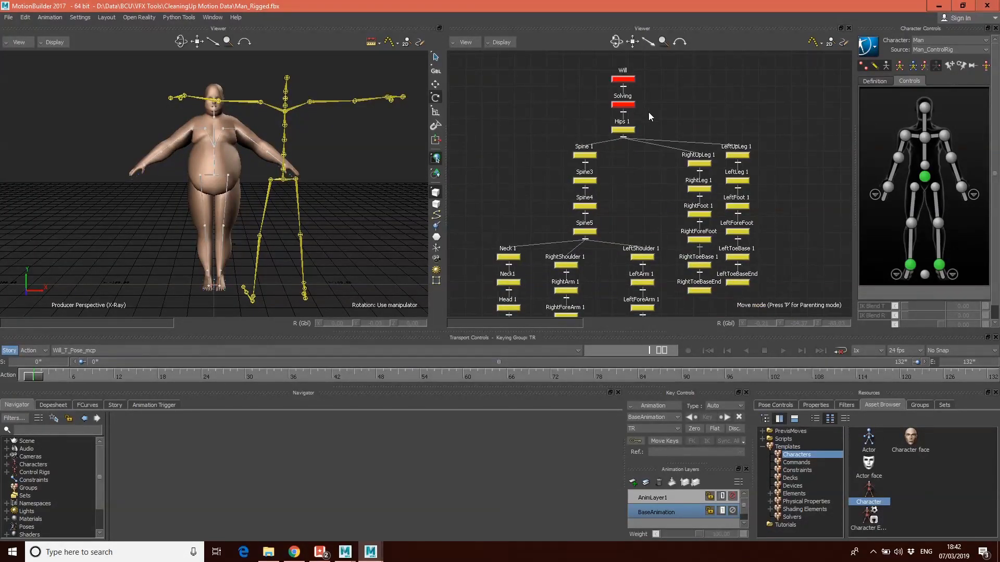
shift+drag(649, 226, 694, 144)
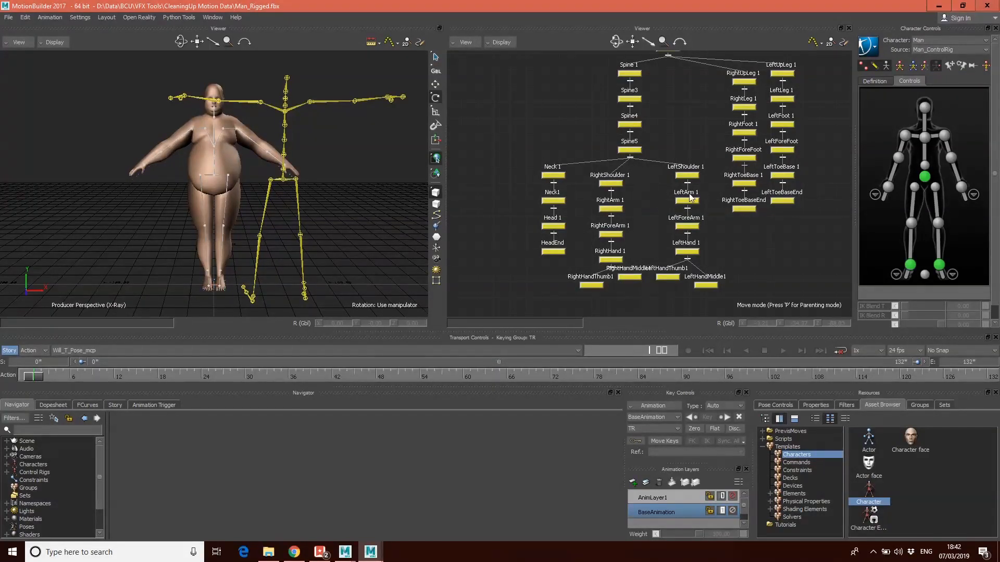
shift+drag(689, 129, 682, 177)
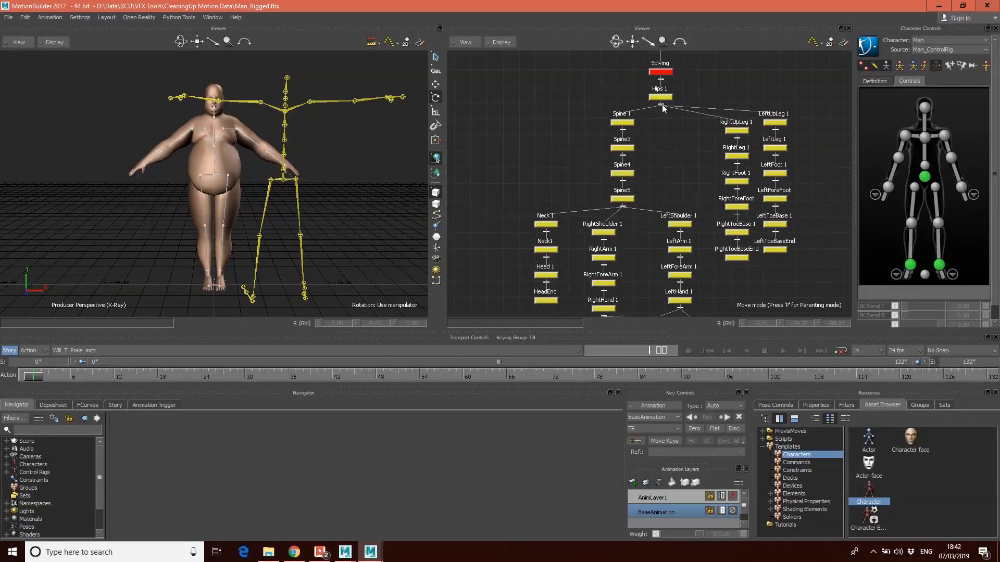
click(660, 99)
right_click(660, 98)
mouse_move(694, 120)
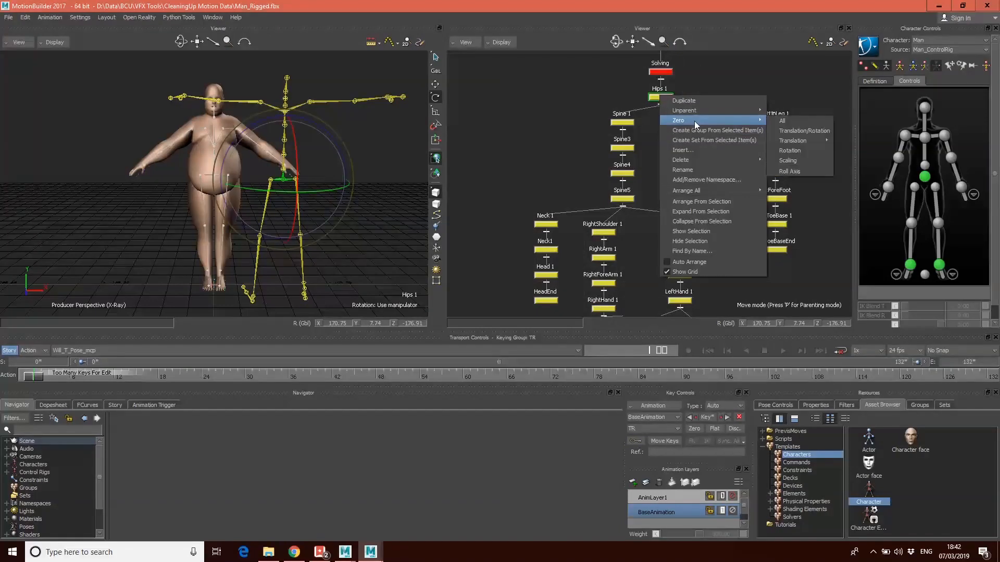
click(790, 151)
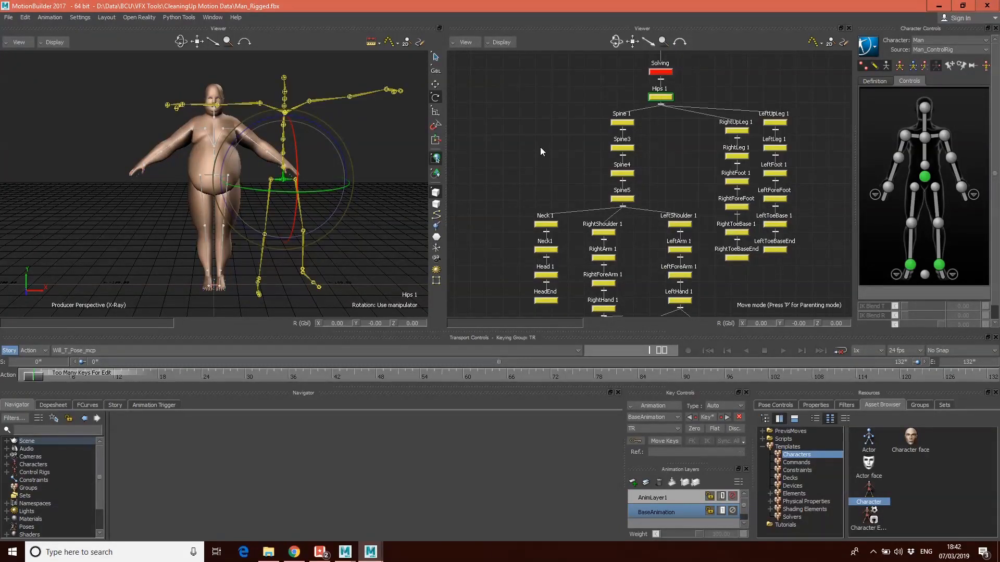
Zero the rotation of the four spine joints, Spine 1, Spine3, Spine4 and Spine5.
middle_drag(339, 163, 251, 161)
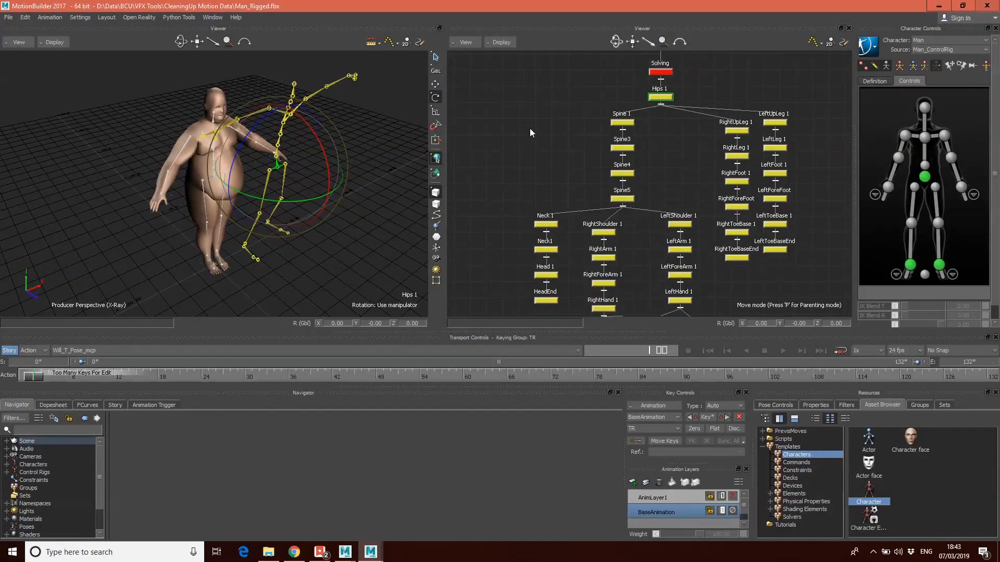
drag(594, 103, 633, 200)
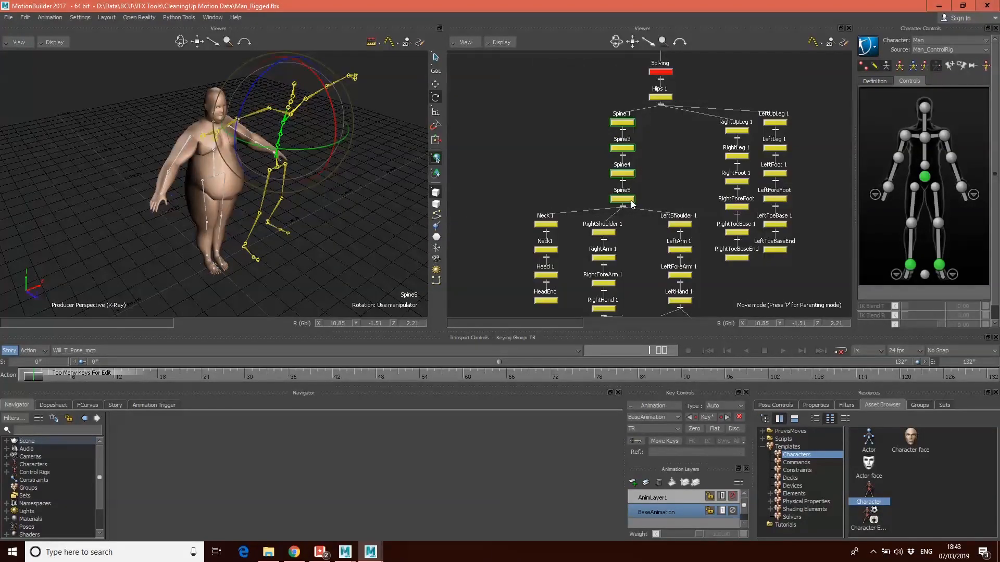
right_click(630, 200)
mouse_move(670, 224)
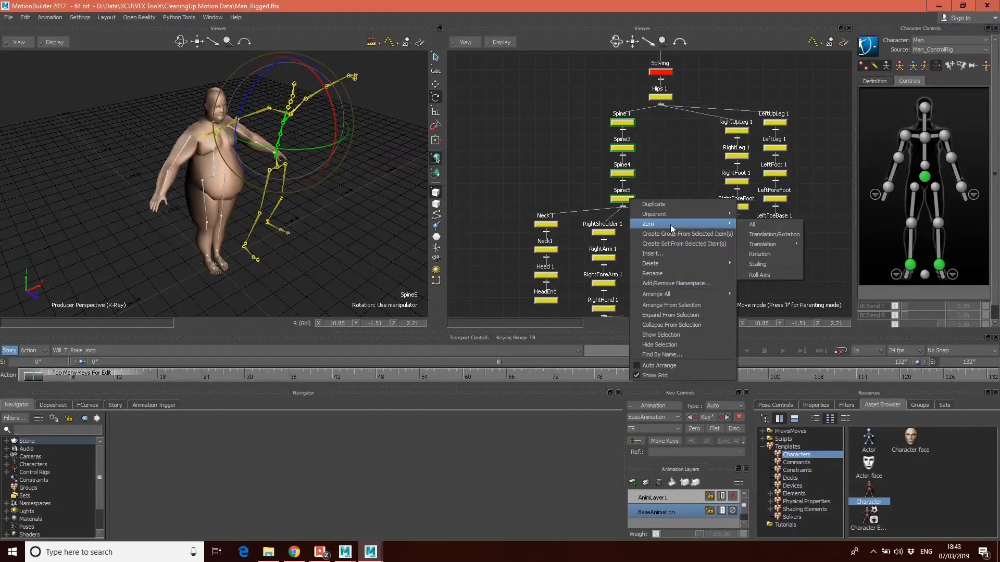
click(774, 253)
Zero the rotation of the neck and head joints, from Neck 1 down to HeadEnd.
alt+middle_drag(535, 204, 550, 162)
drag(533, 162, 576, 276)
right_click(563, 260)
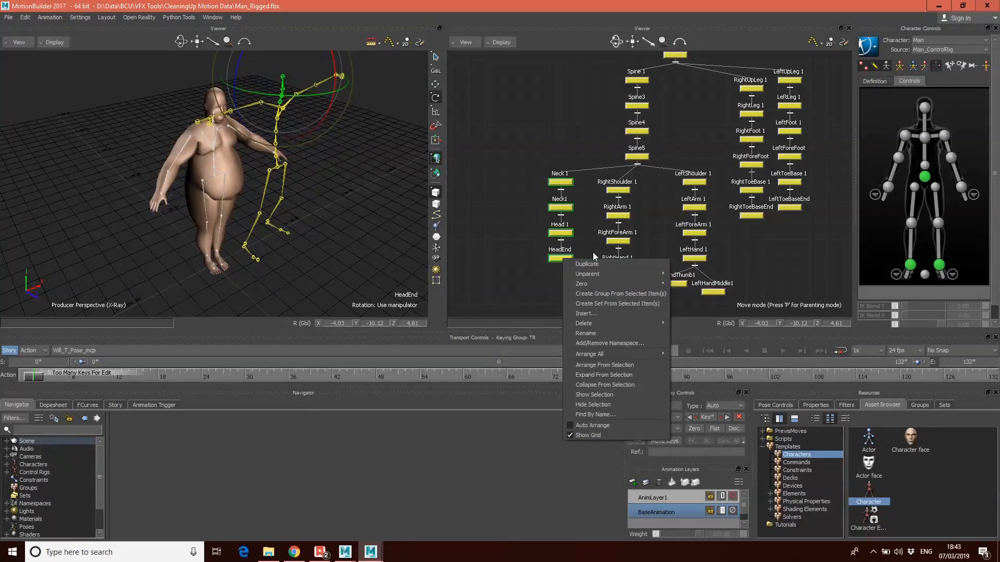
mouse_move(607, 284)
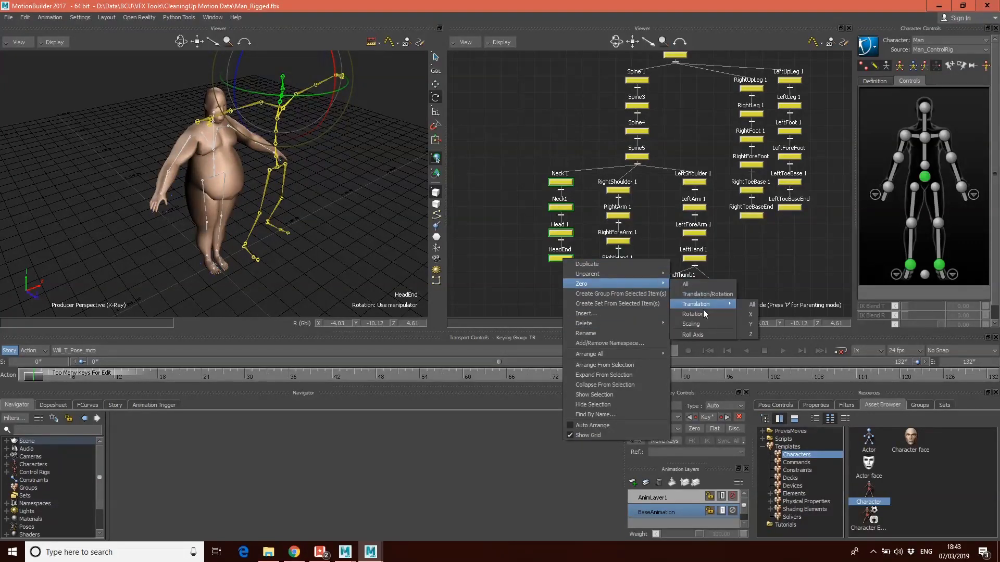
mouse_move(707, 307)
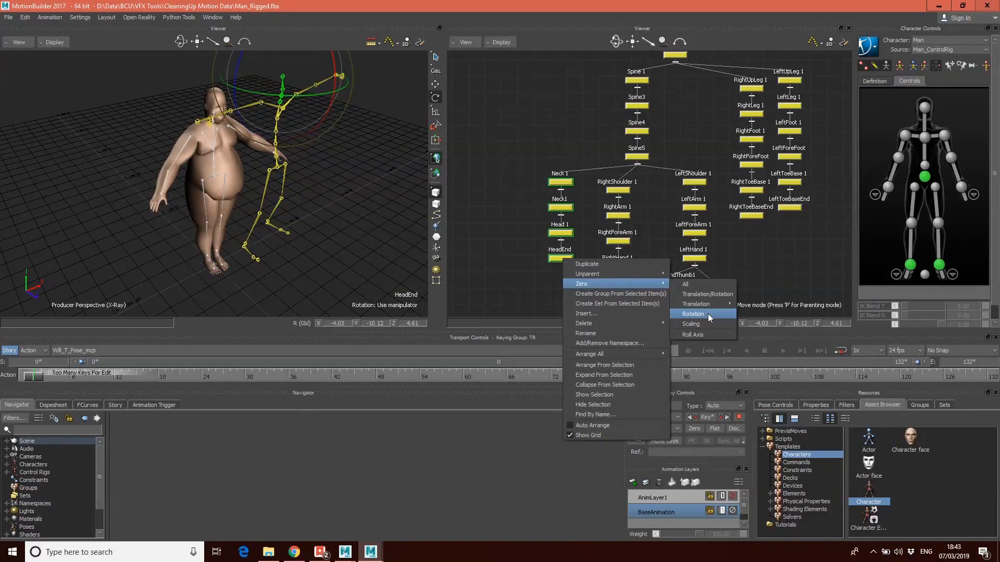
click(693, 314)
Zero the rotation of all right and left leg joints, from the upper legs to the toe ends.
drag(744, 77, 785, 148)
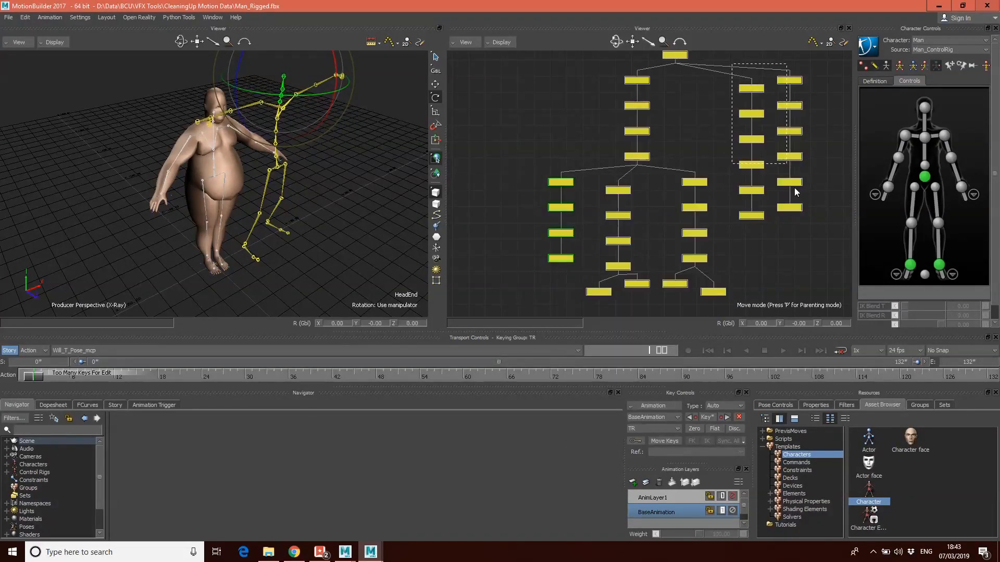
drag(807, 247, 811, 246)
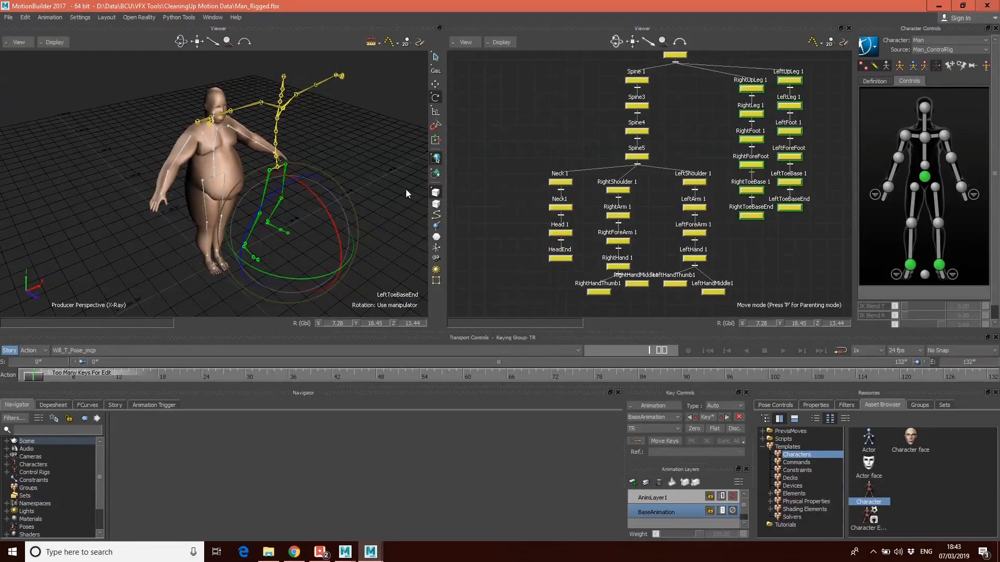
right_click(750, 140)
mouse_move(809, 163)
click(897, 193)
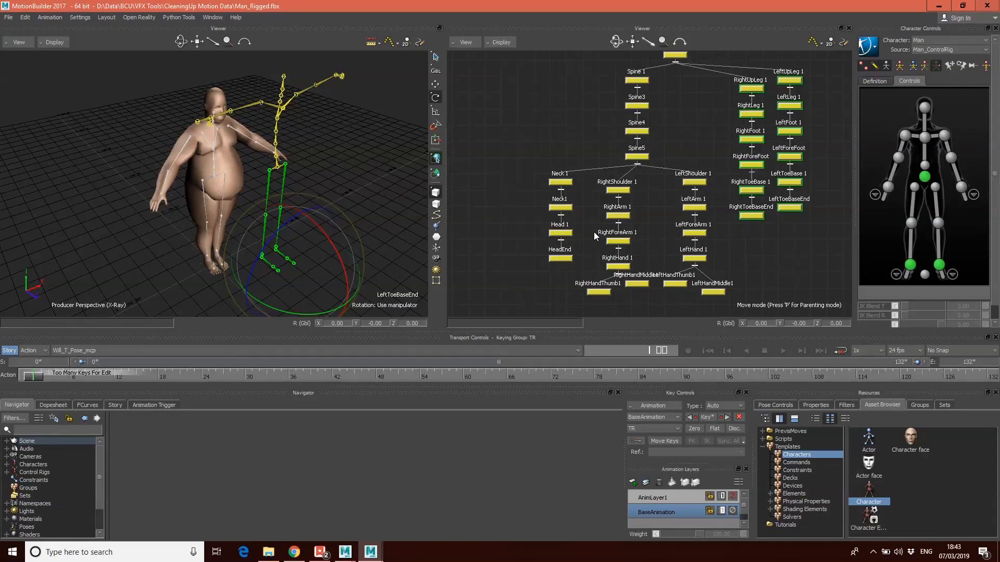
Zero the rotation of both forearms, hands, thumbs and middle fingers, leaving the shoulders and upper arms out of the selection.
drag(601, 234, 630, 236)
drag(748, 322, 746, 320)
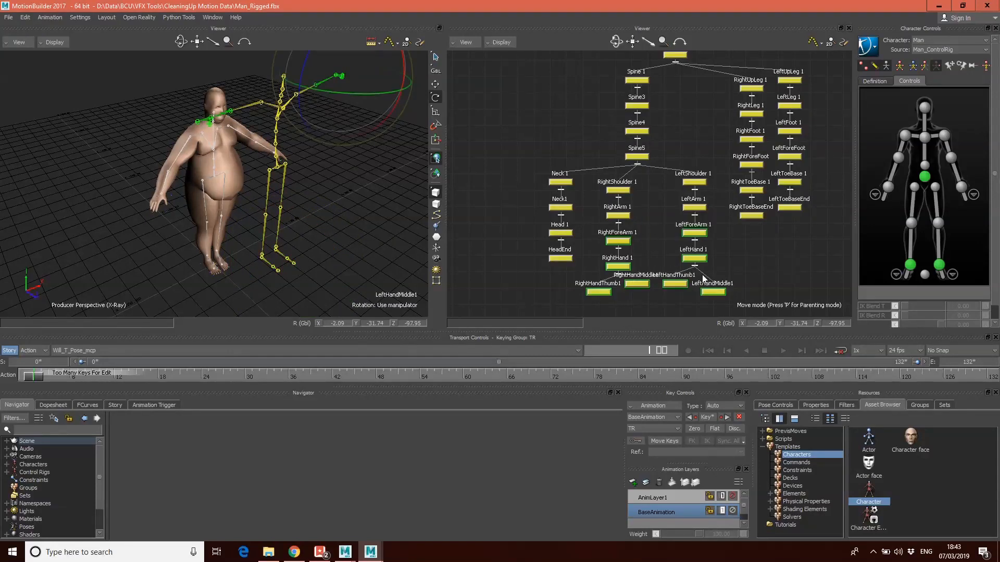
right_click(699, 231)
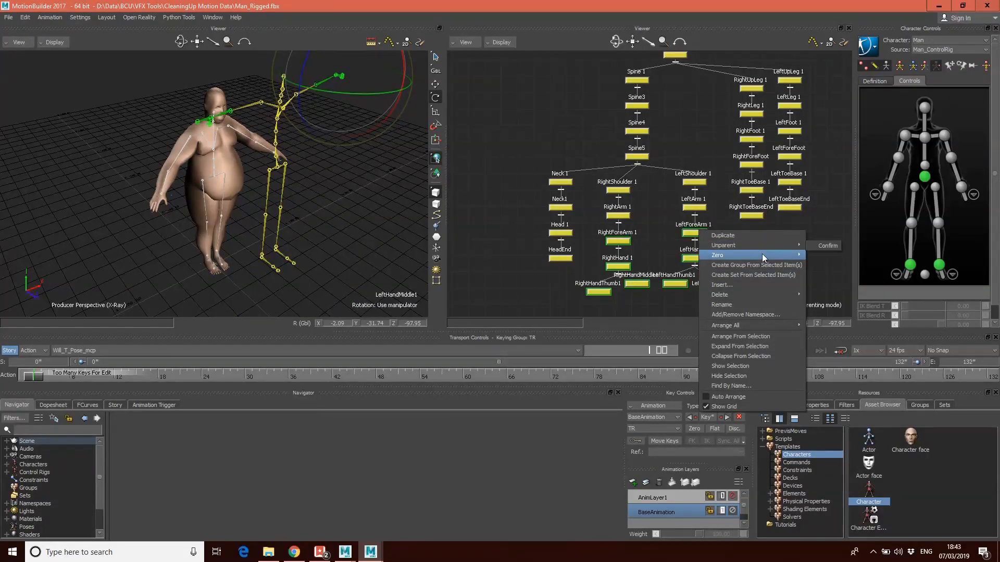
mouse_move(761, 254)
click(849, 287)
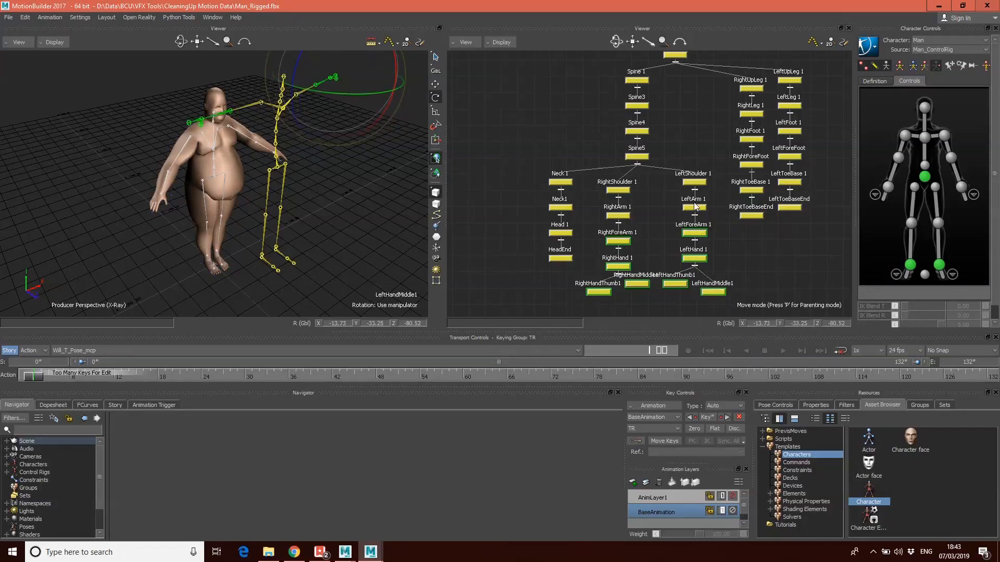
In the top orthographic view, rotate the right shoulder and right upper arm so the skeleton's right arm points straight out sideways.
alt+drag(339, 142, 295, 163)
alt+middle_drag(294, 163, 273, 143)
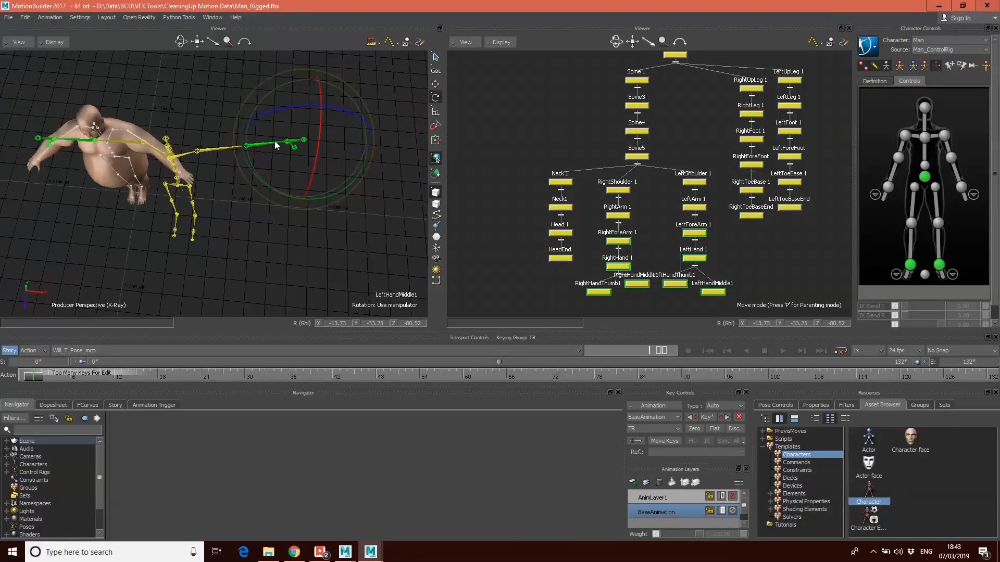
click(19, 42)
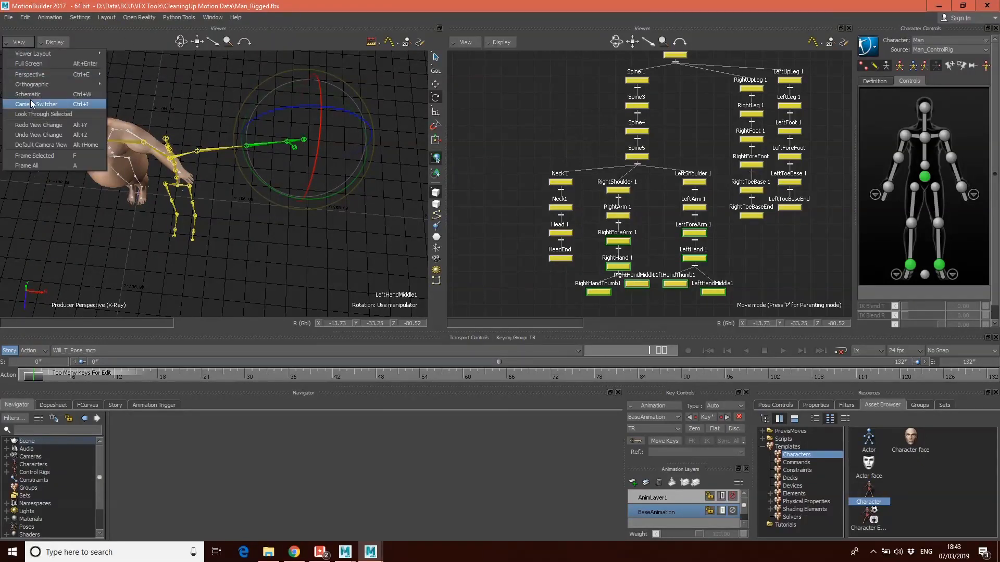
mouse_move(45, 79)
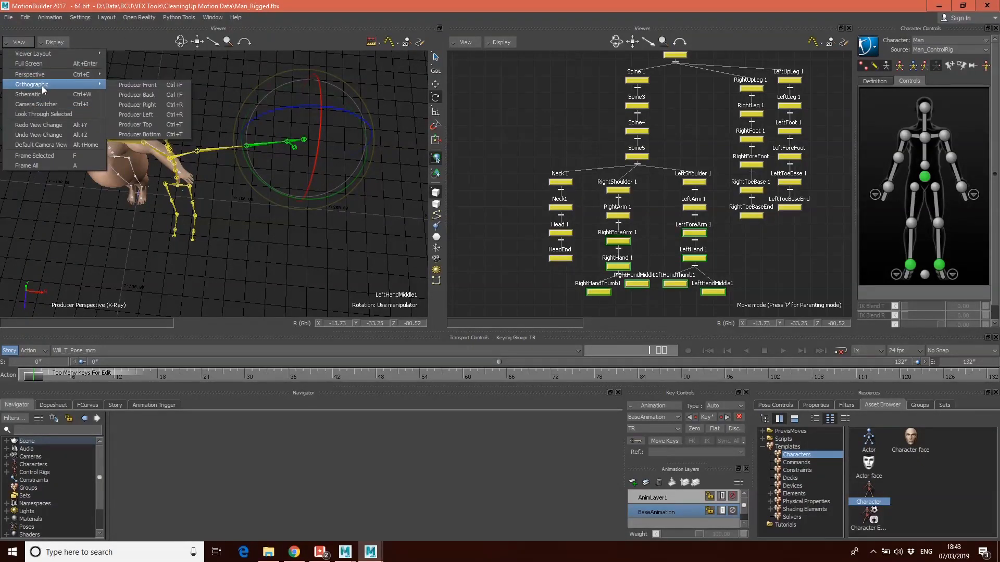
click(148, 127)
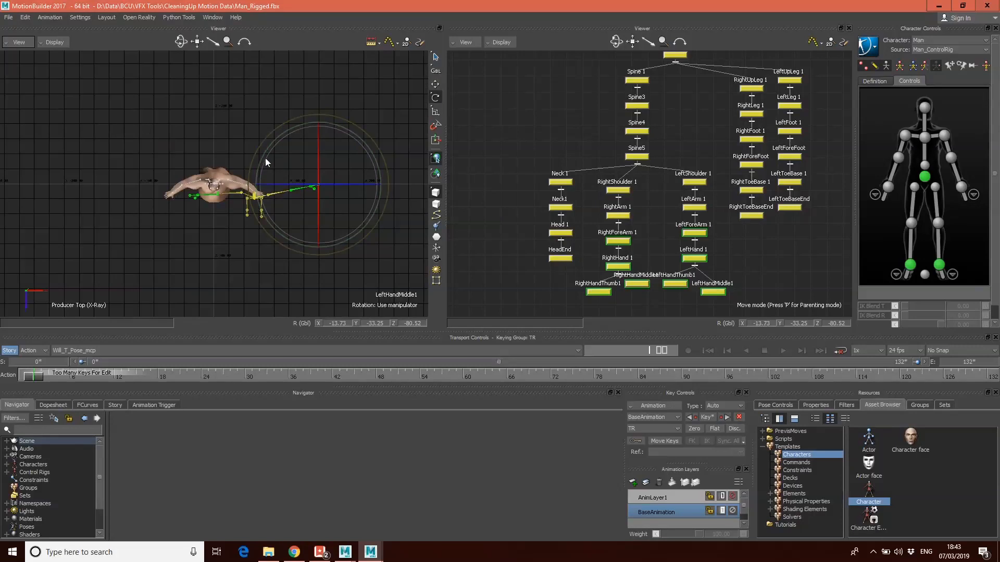
scroll(264, 151, up, 3)
scroll(270, 134, up, 5)
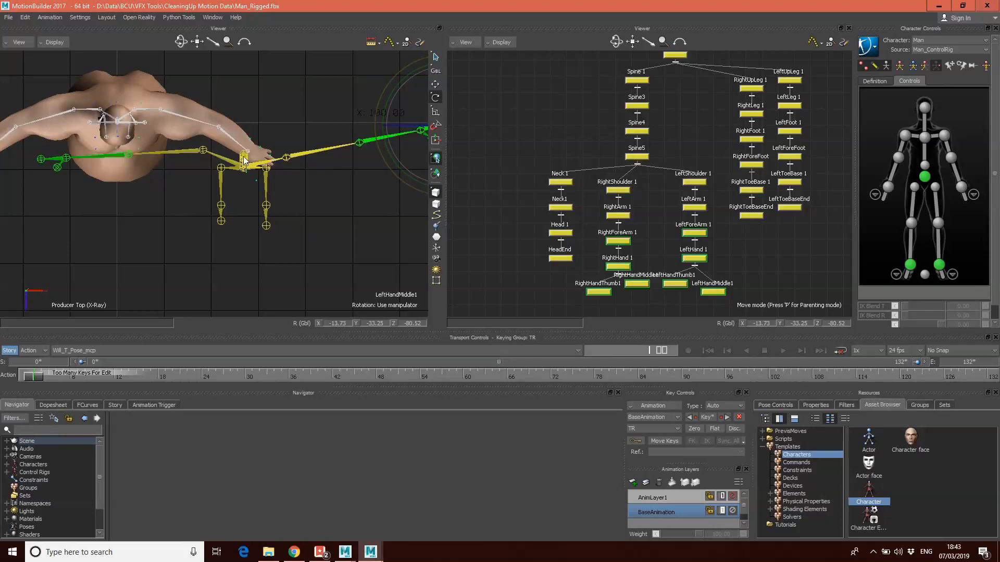
click(230, 162)
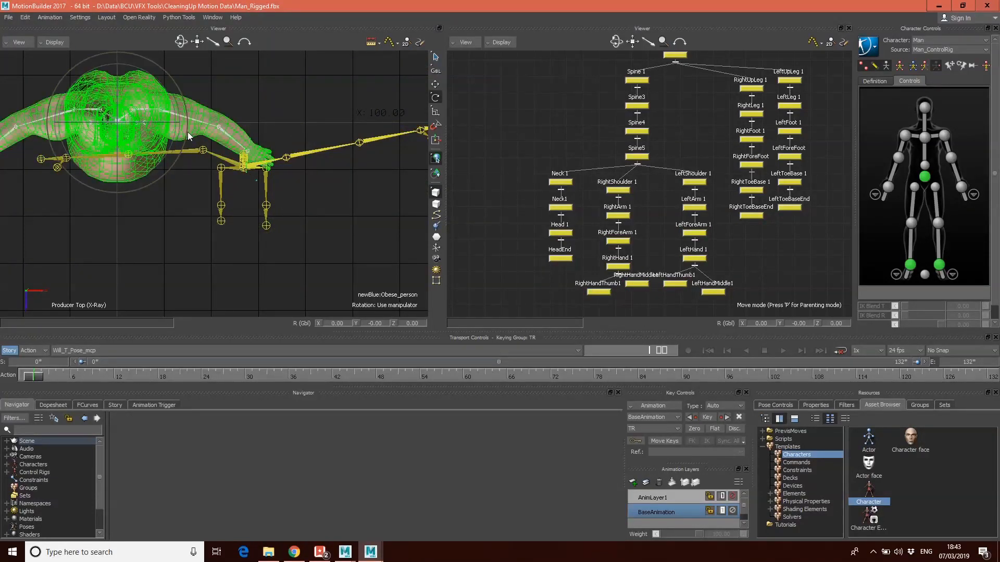
drag(192, 133, 191, 134)
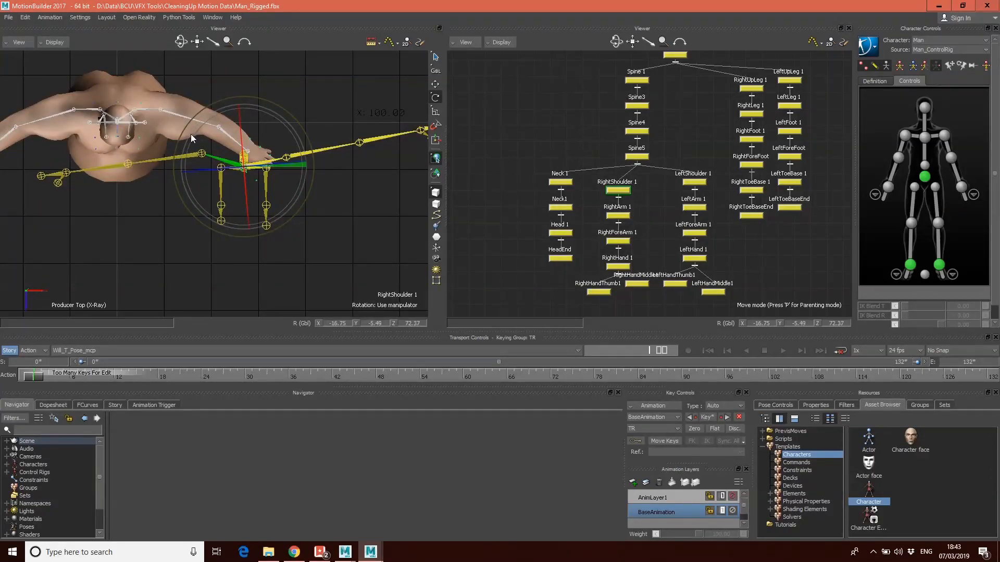
click(202, 155)
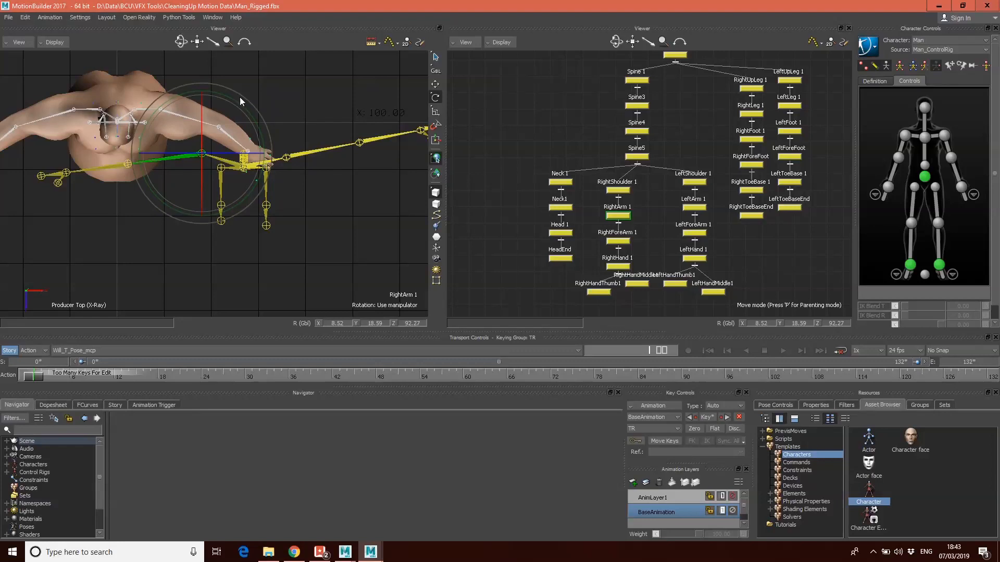
drag(238, 102, 238, 109)
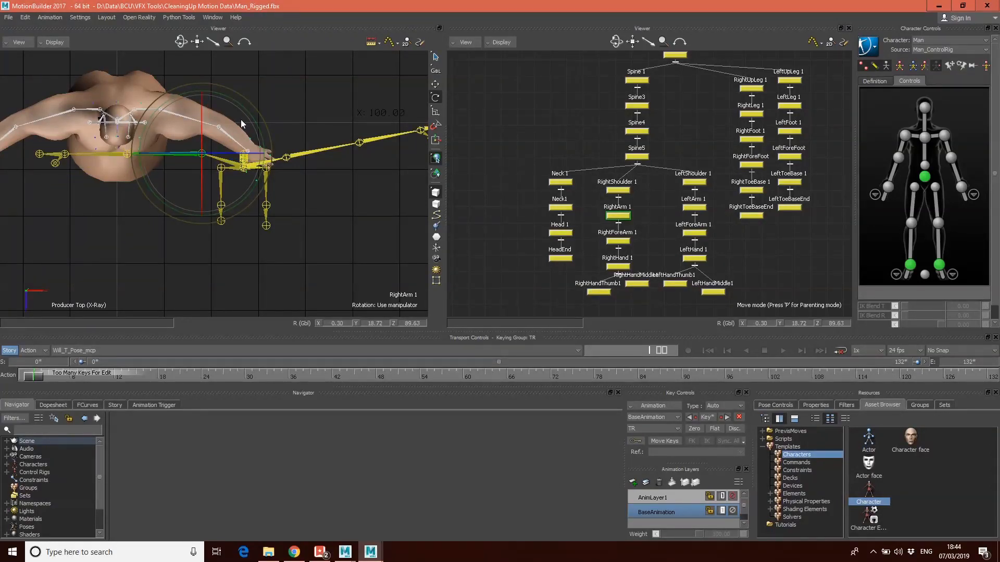
Rotate the left upper arm in the top view until the skeleton's left arm points straight out sideways, level with the right arm.
click(286, 157)
drag(325, 111, 330, 117)
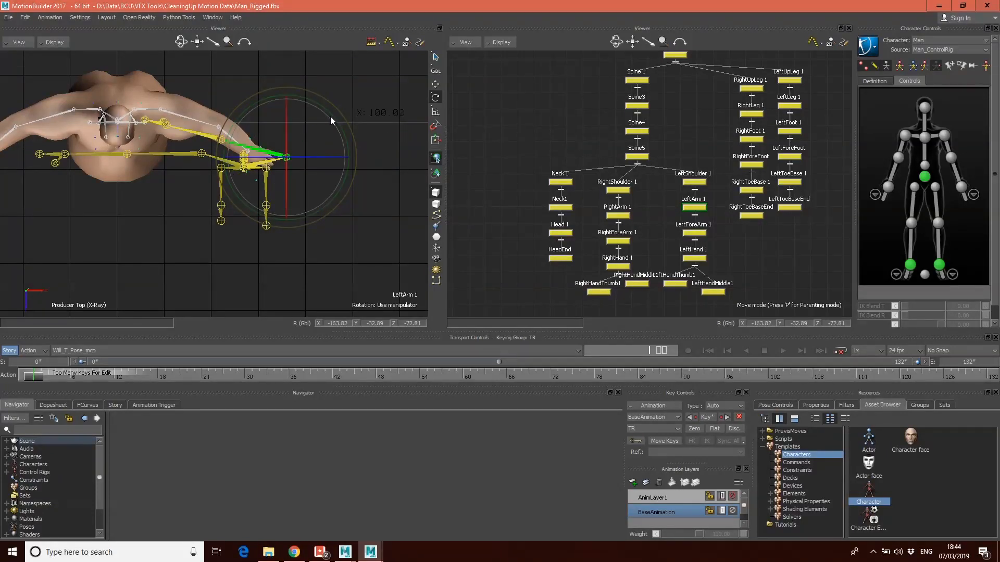
key(ctrl+z)
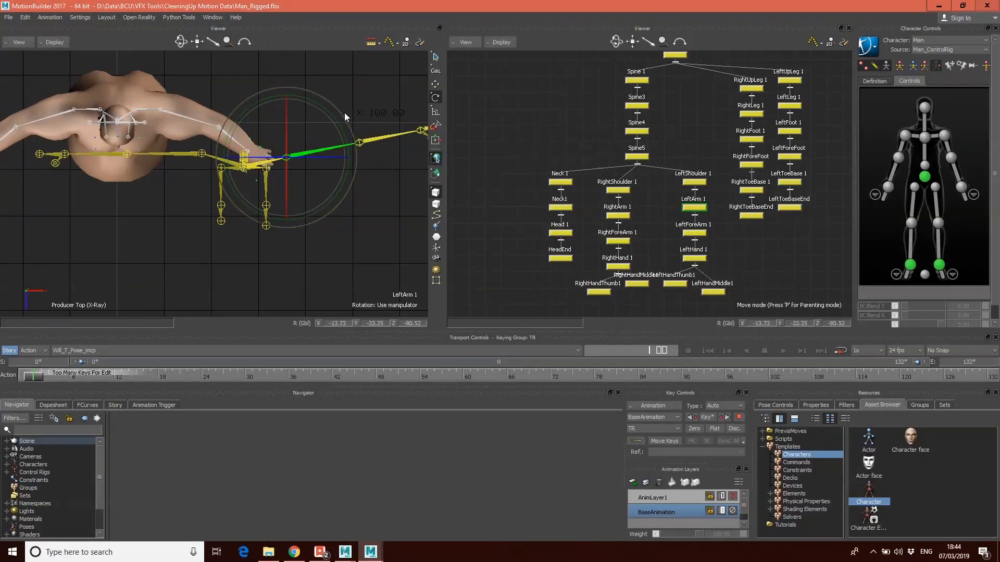
drag(346, 125, 342, 129)
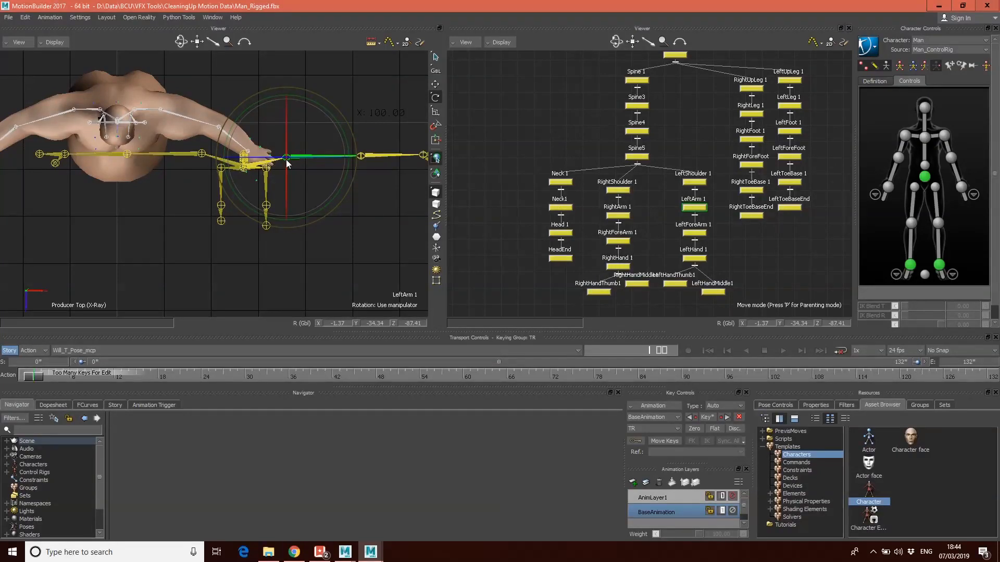
click(257, 167)
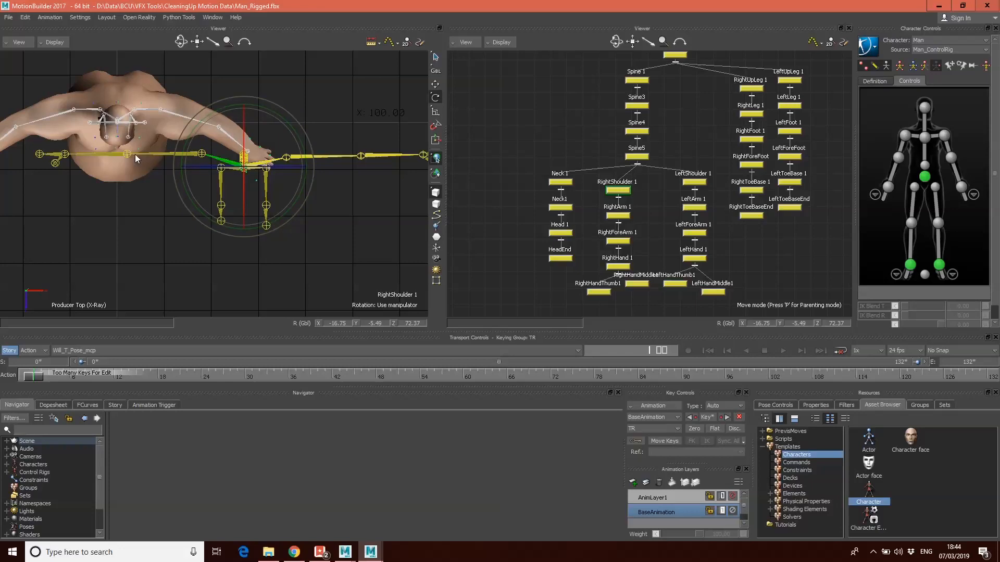
Return to the Producer Perspective view and adjust the rotation of the skeleton's right hand for the T-pose.
click(19, 43)
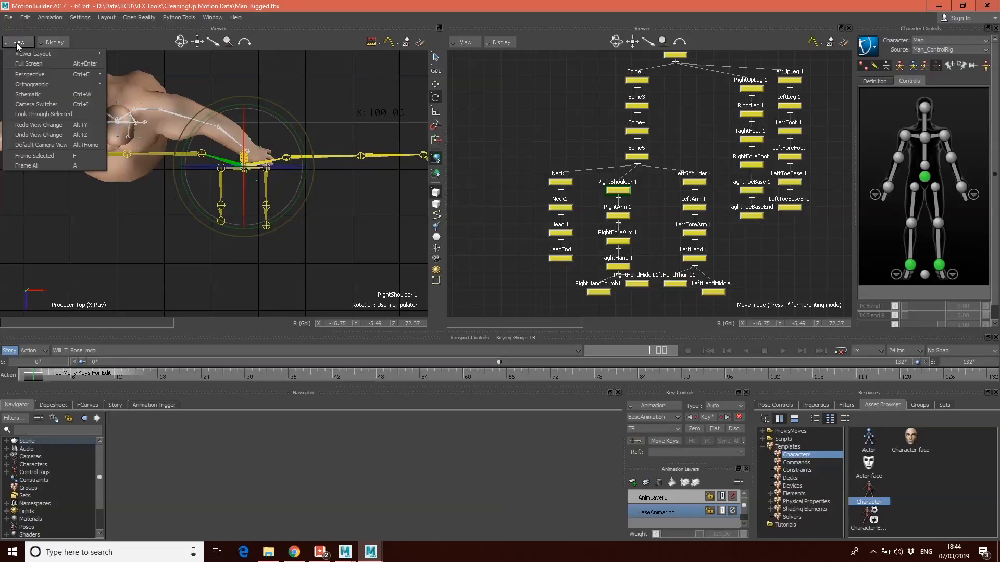
mouse_move(32, 77)
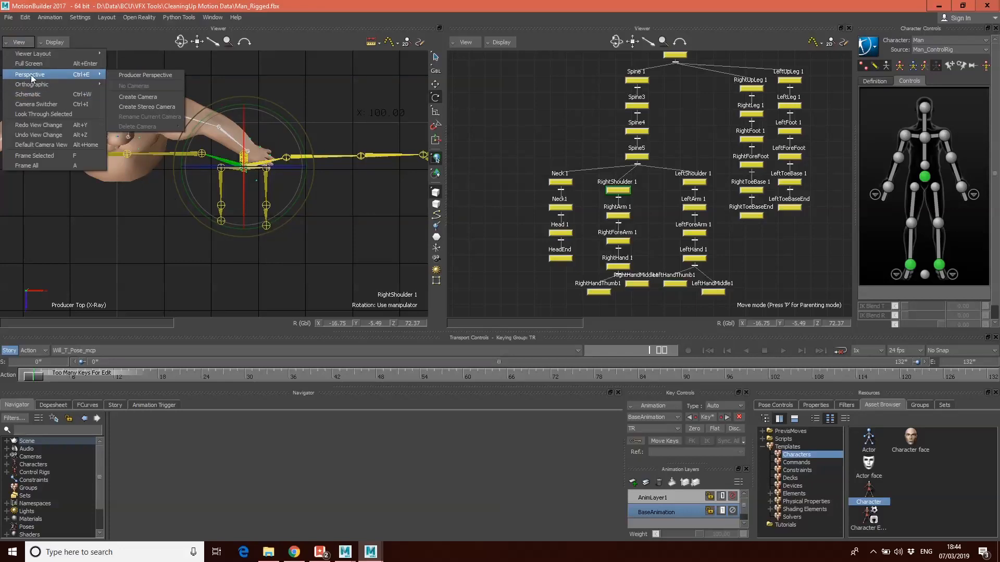
click(150, 76)
ctrl+shift+drag(95, 84, 227, 165)
click(168, 183)
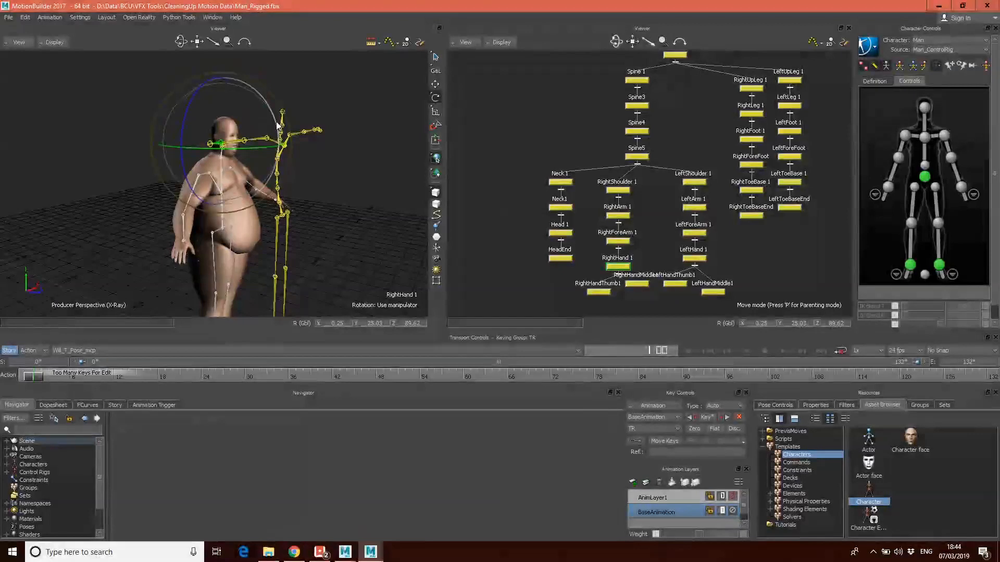
drag(276, 125, 192, 152)
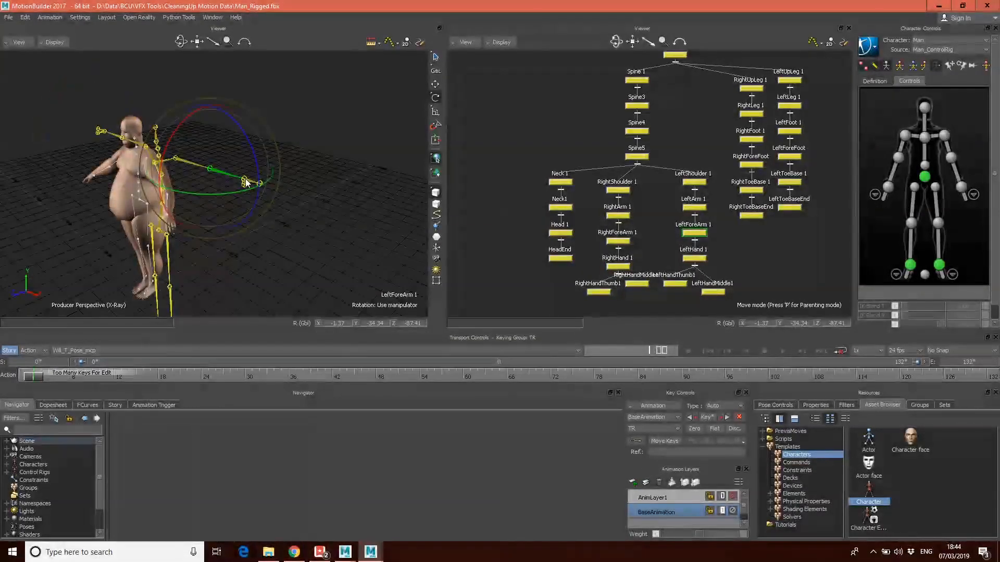
Rotate the skeleton's left hand to line up with its forearm, and check the T-pose from the front.
click(246, 182)
ctrl+shift+drag(241, 199, 260, 180)
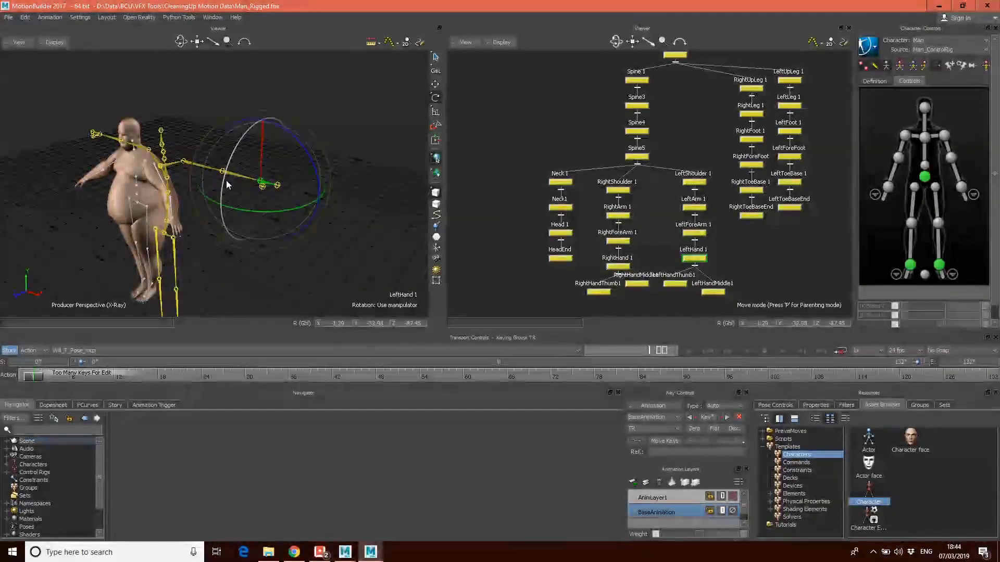
ctrl+shift+drag(227, 185, 123, 129)
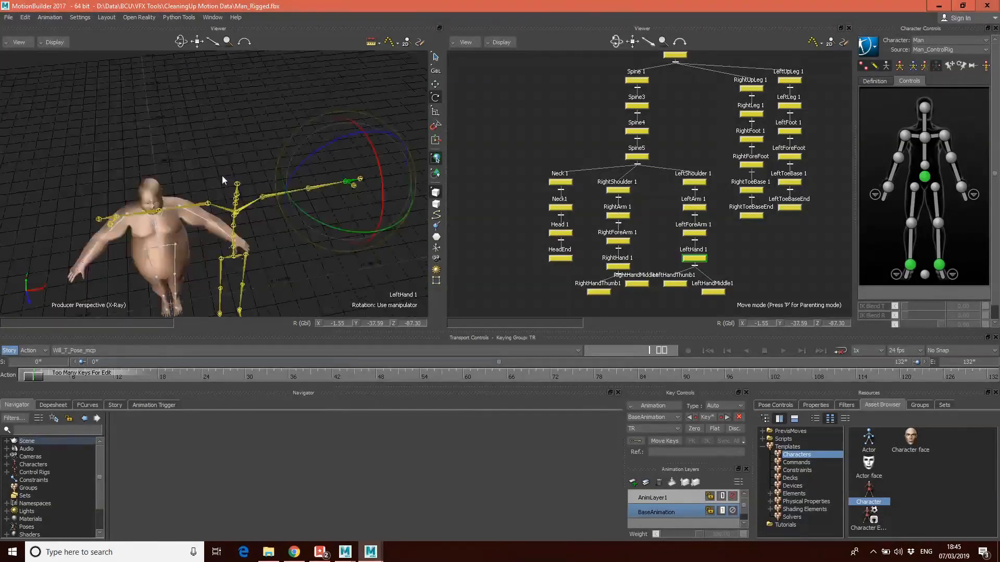
ctrl+shift+drag(184, 181, 193, 146)
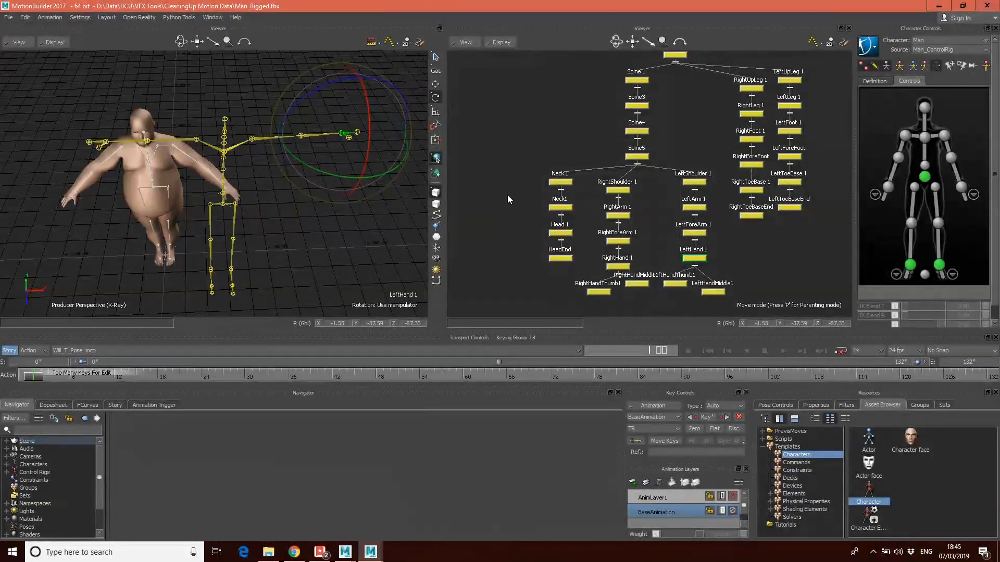
ctrl+shift+drag(381, 224, 374, 217)
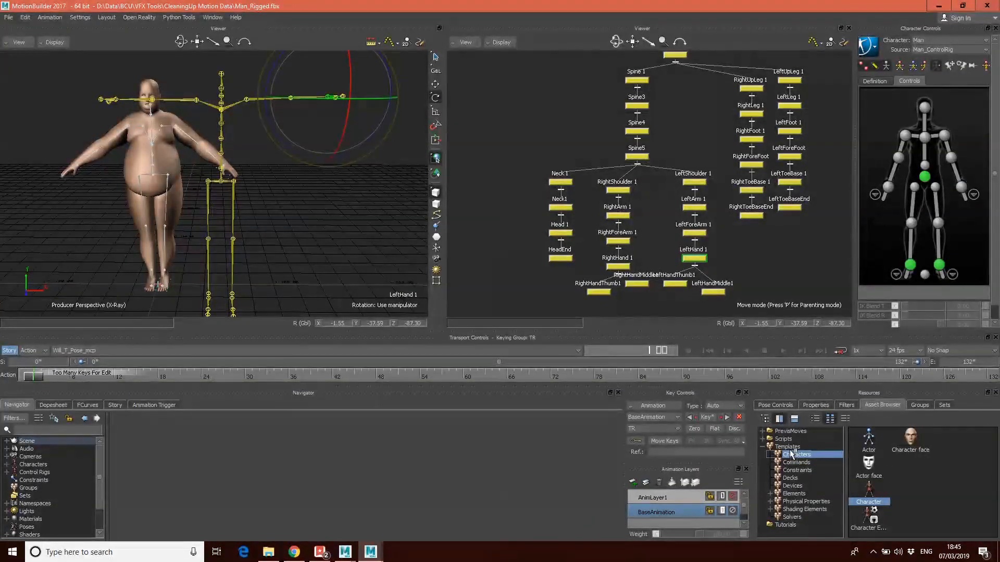
Apply the Character template to the hips of the T-posed skeleton and characterize it as a Biped, continuing without the optional spine nodes.
drag(658, 407, 866, 429)
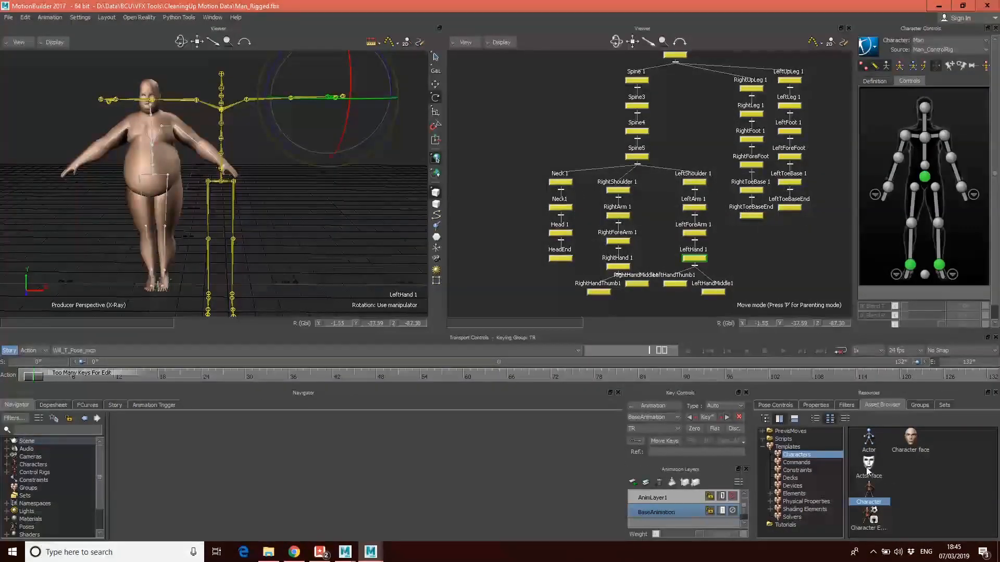
click(779, 446)
click(784, 455)
click(868, 492)
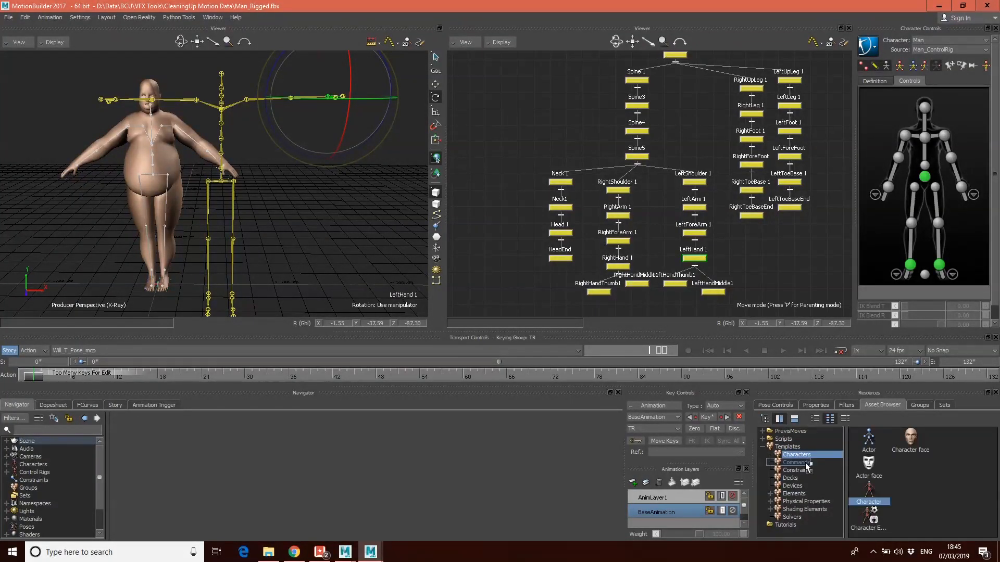
click(222, 182)
drag(222, 182, 223, 183)
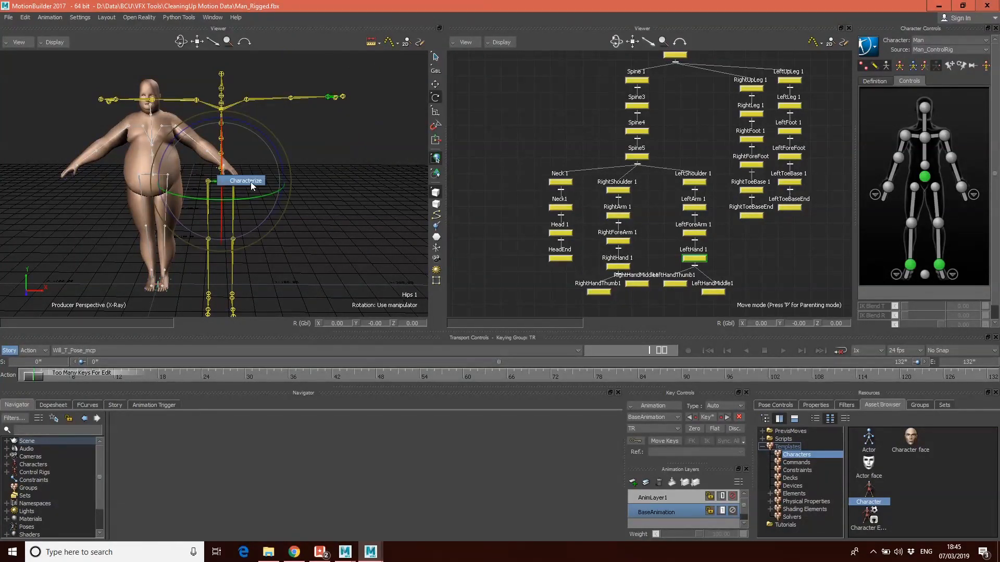
click(250, 180)
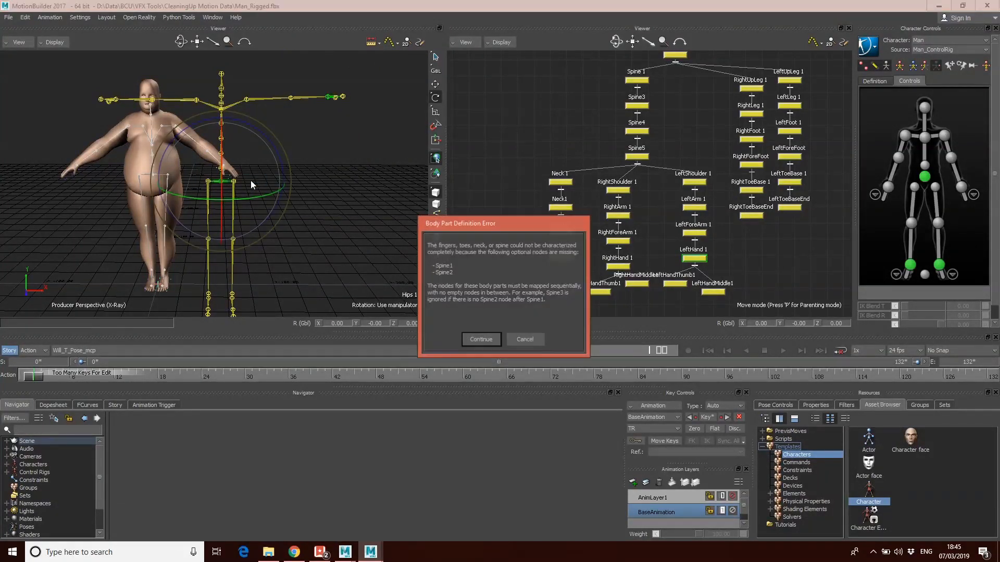
click(481, 340)
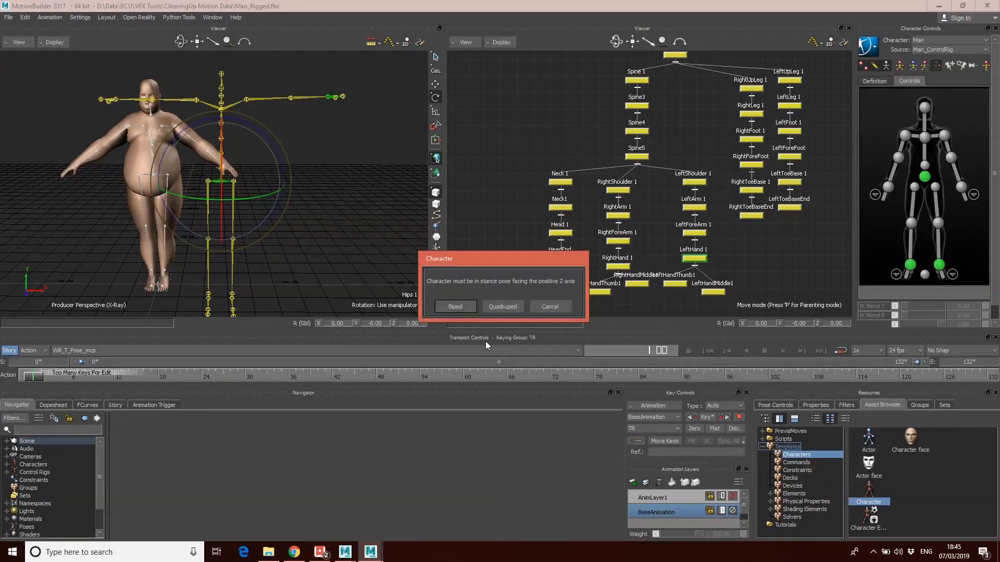
click(455, 307)
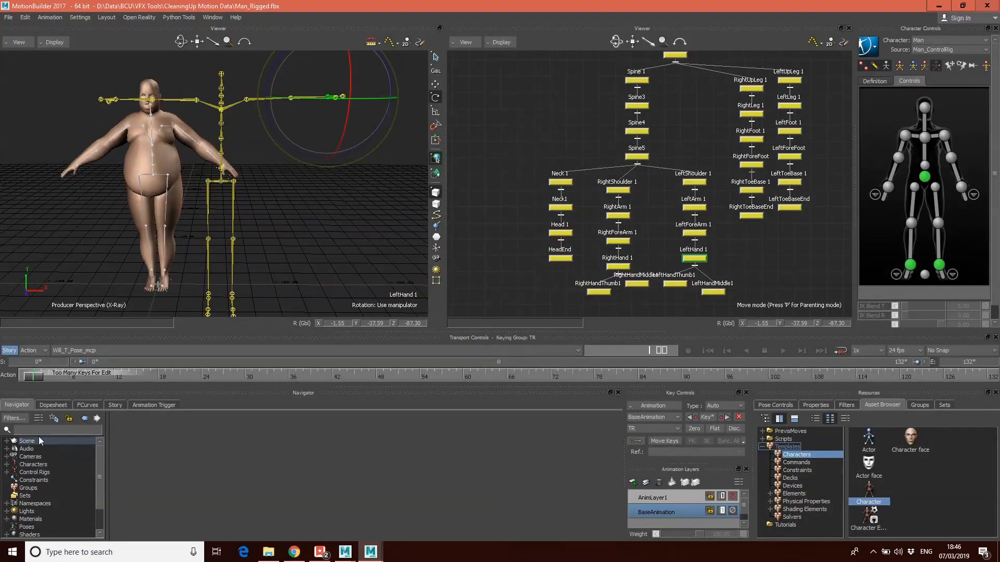
List the scene's characters and set the new Character as the input source for the Man character.
click(7, 464)
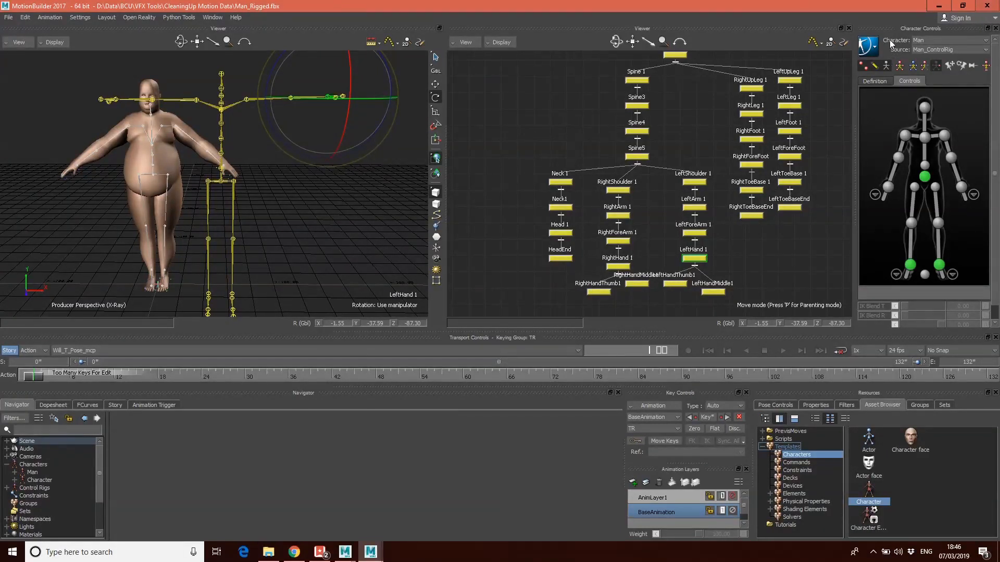
click(933, 50)
click(933, 84)
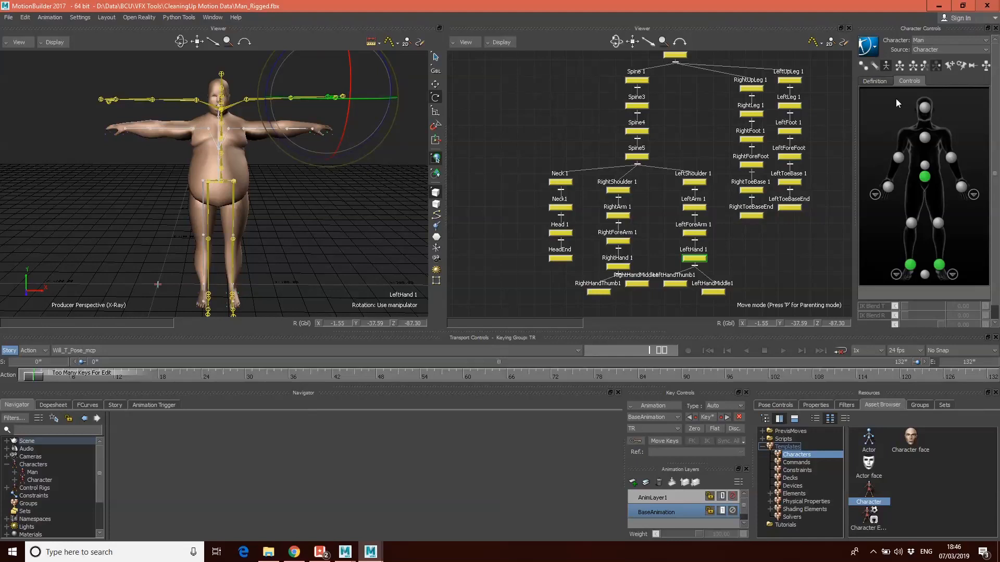
Switch to the Will_Dance_v2_mcp take and close the schematic viewer to enlarge the perspective view.
click(249, 351)
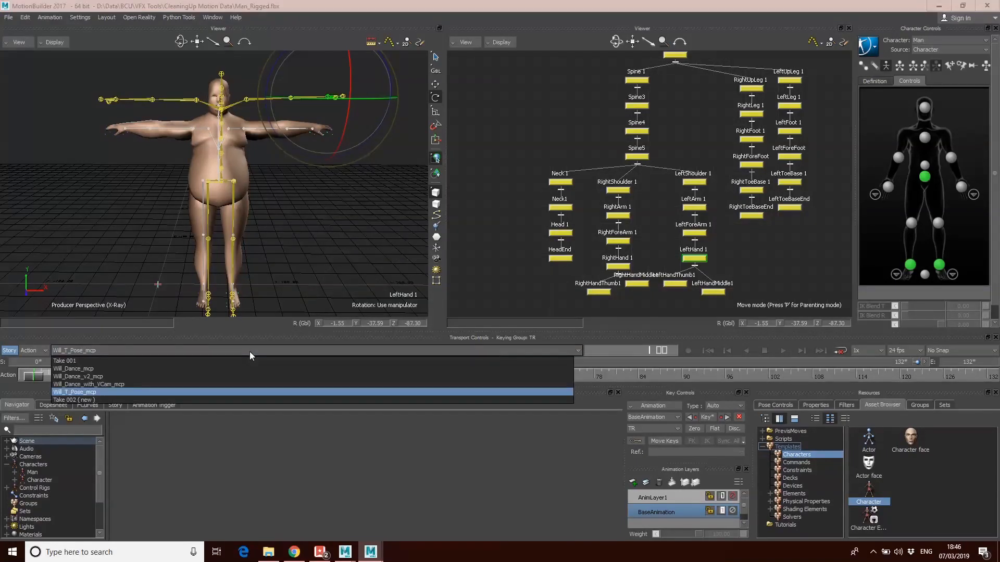
click(86, 376)
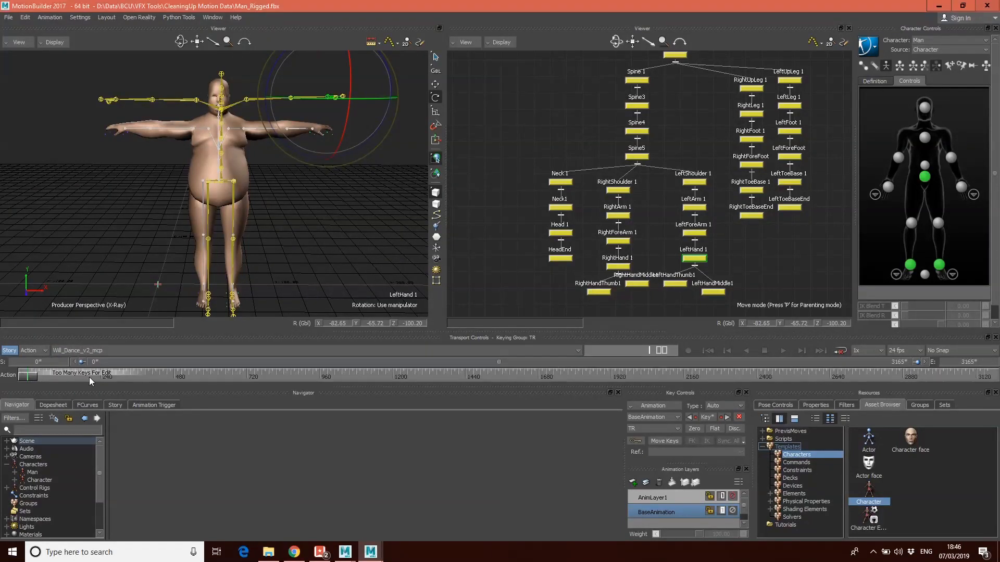
ctrl+shift+drag(251, 190, 271, 198)
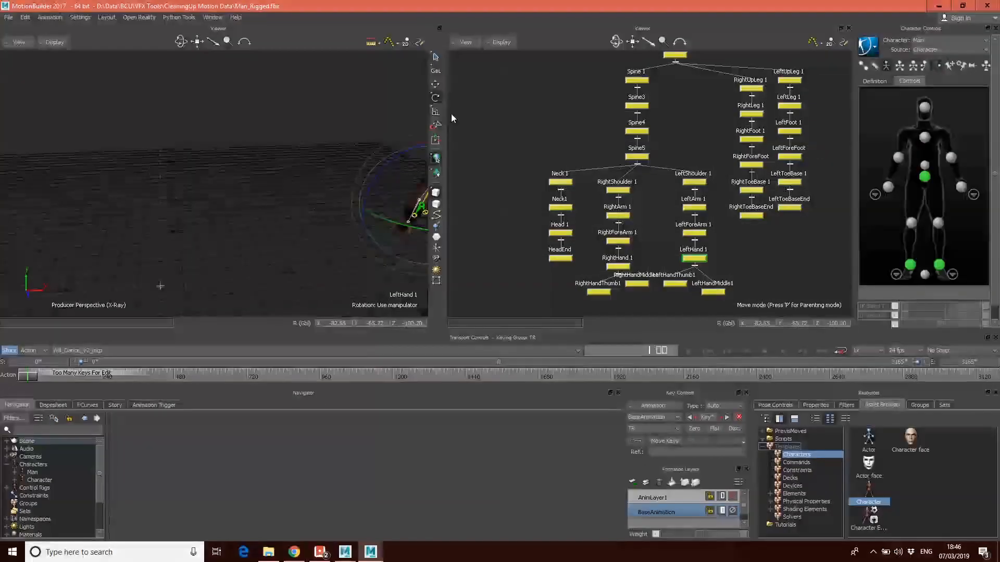
click(850, 28)
Scrub the dance take to frame 1496 and compare the Man character's motion with the source skeleton.
shift+drag(580, 181, 494, 204)
drag(31, 376, 480, 397)
ctrl+shift+drag(475, 230, 499, 202)
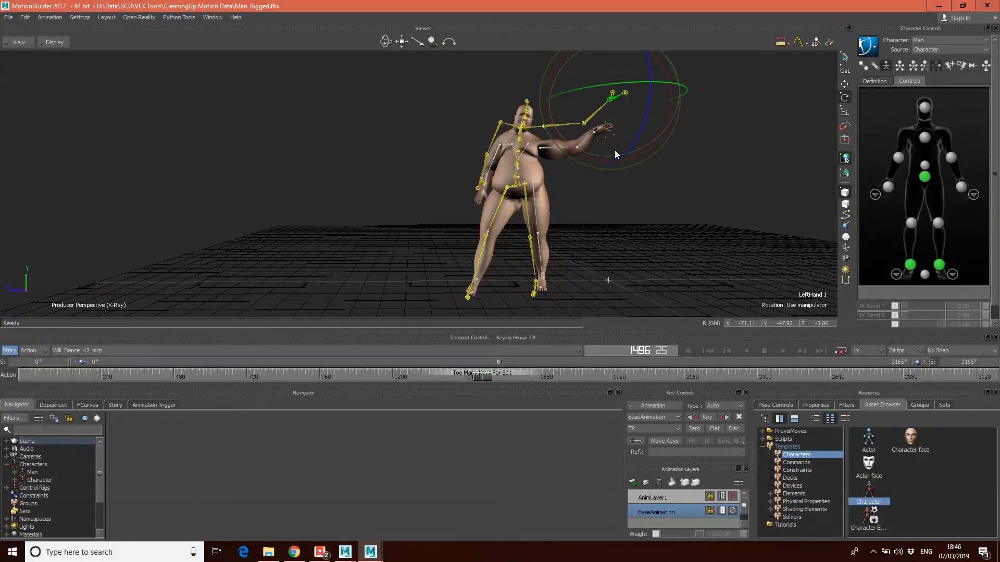
Open the Man character's Character Settings and enlarge the area that shows its properties.
alt+drag(615, 97, 611, 164)
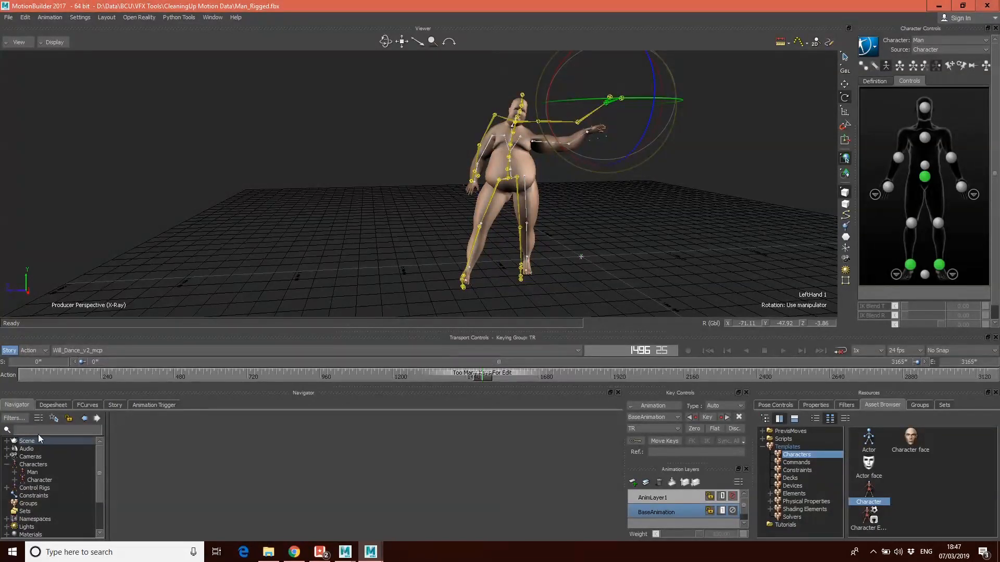
click(33, 472)
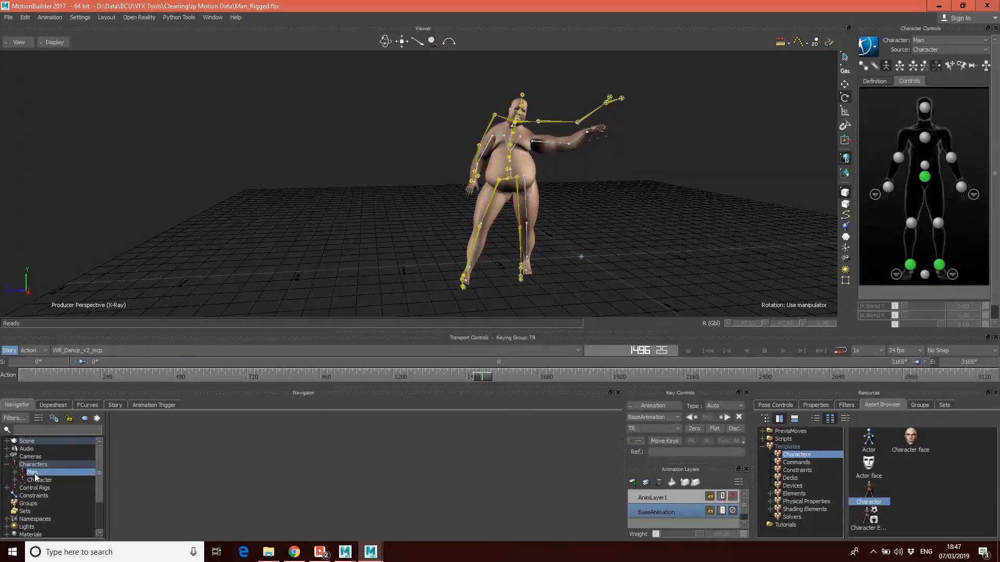
double_click(34, 474)
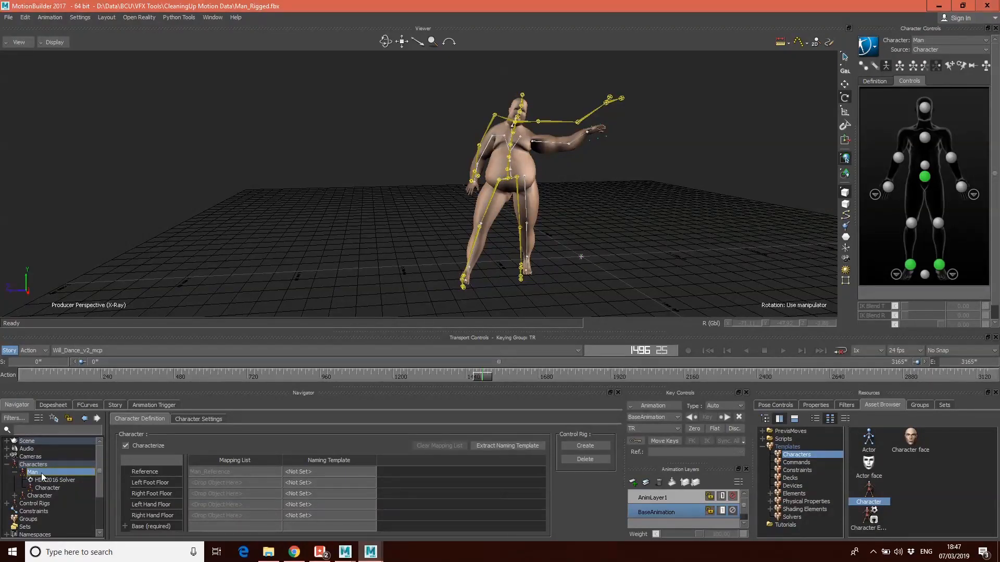
click(200, 420)
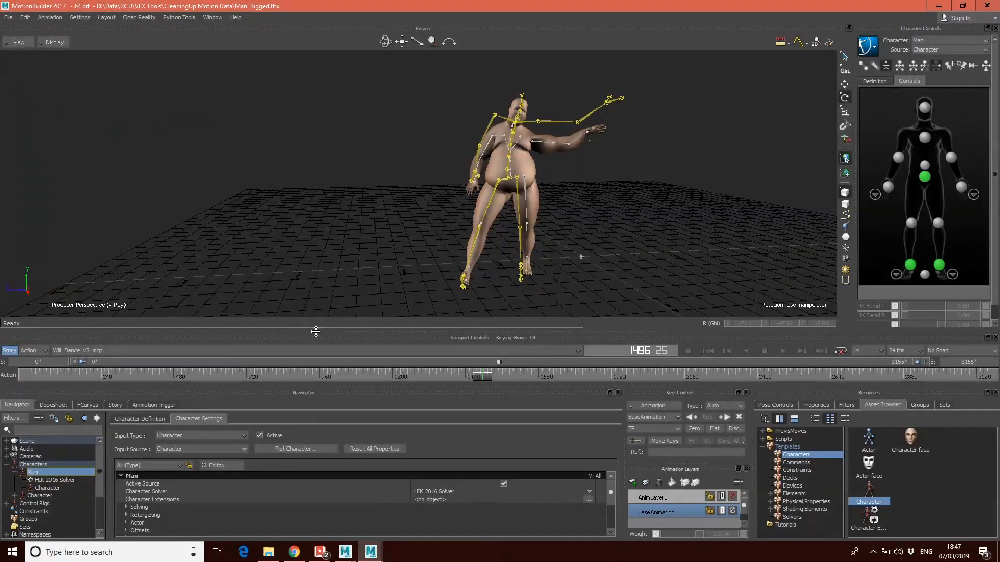
drag(341, 385, 337, 348)
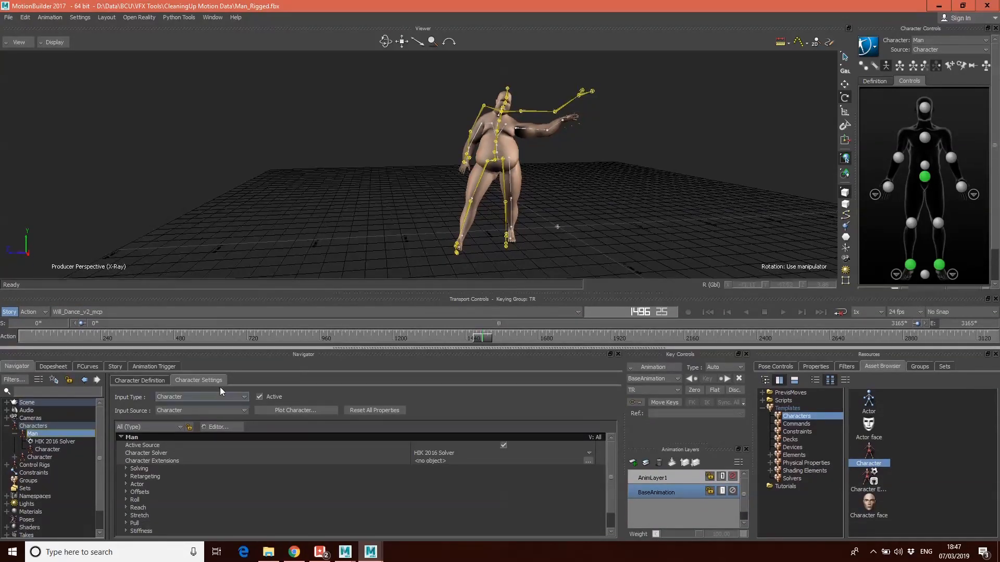
Expand the Man character's Retargeting and Motion Reduction properties and enable Match Source.
click(140, 477)
click(129, 476)
scroll(167, 468, down, 2)
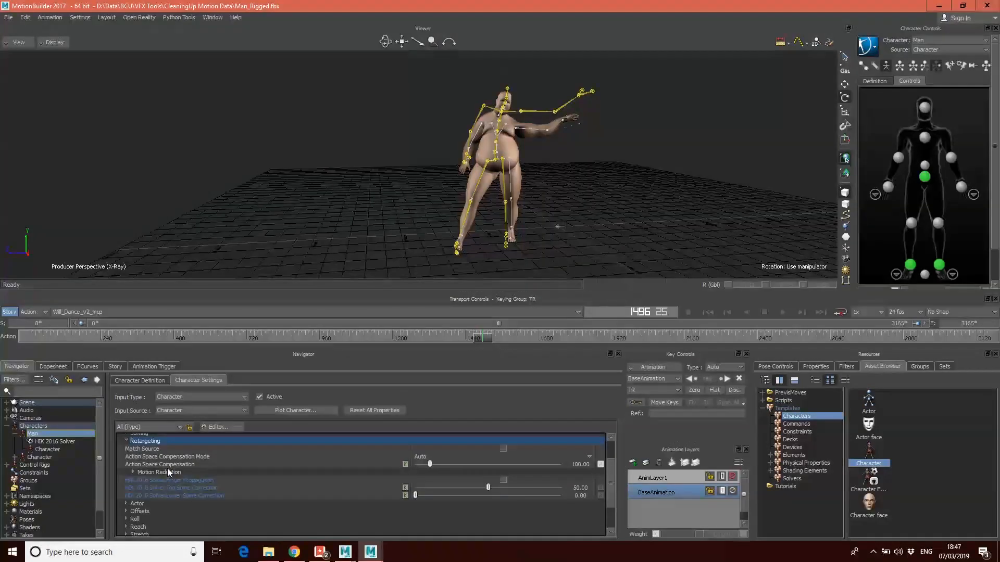
scroll(167, 468, up, 1)
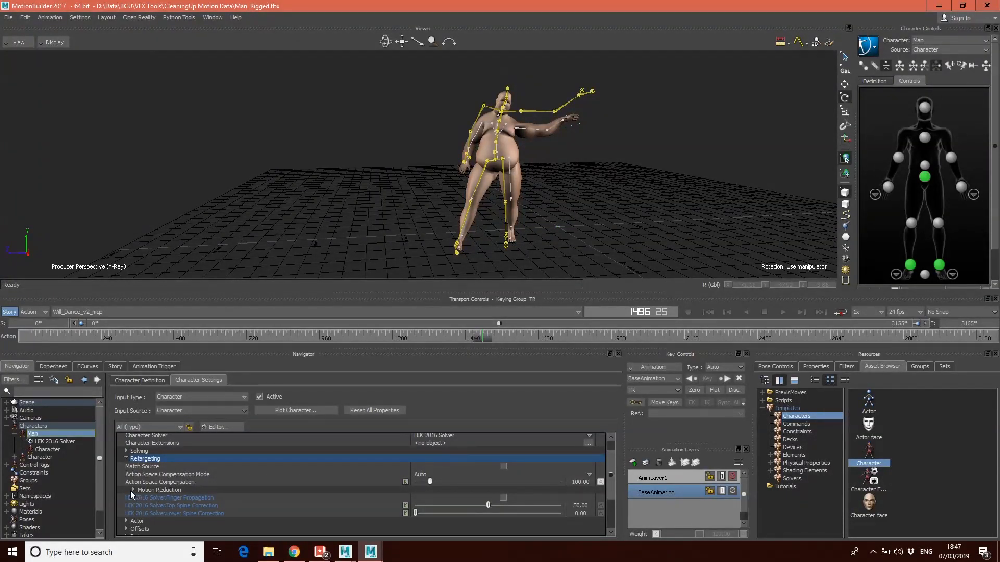
scroll(156, 499, down, 2)
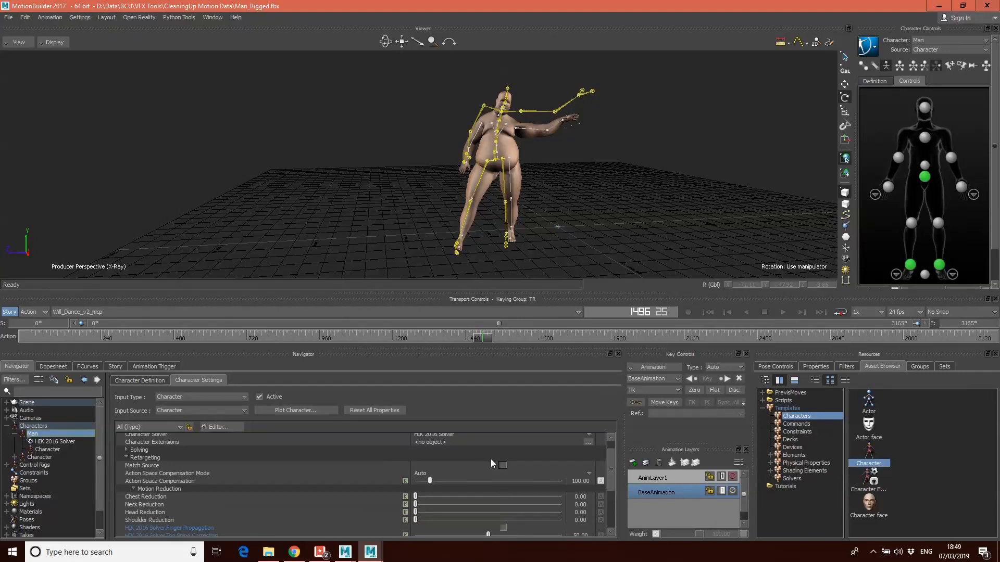
scroll(405, 470, up, 2)
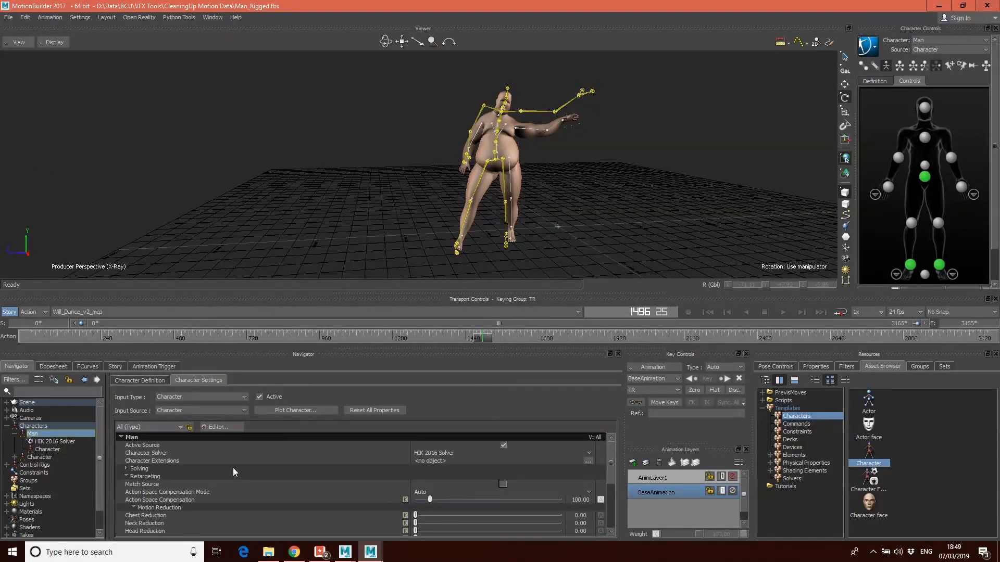
scroll(316, 462, down, 3)
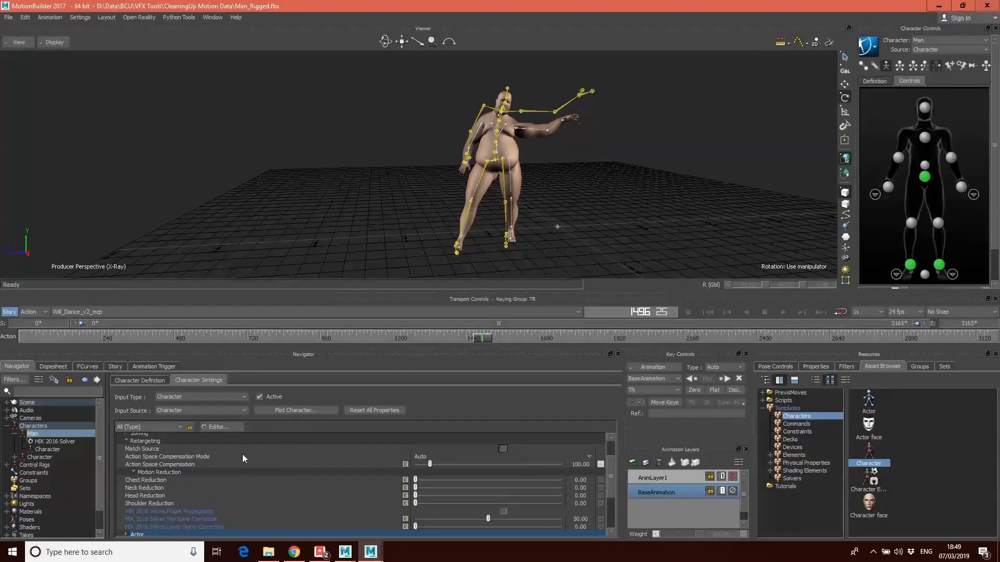
click(503, 449)
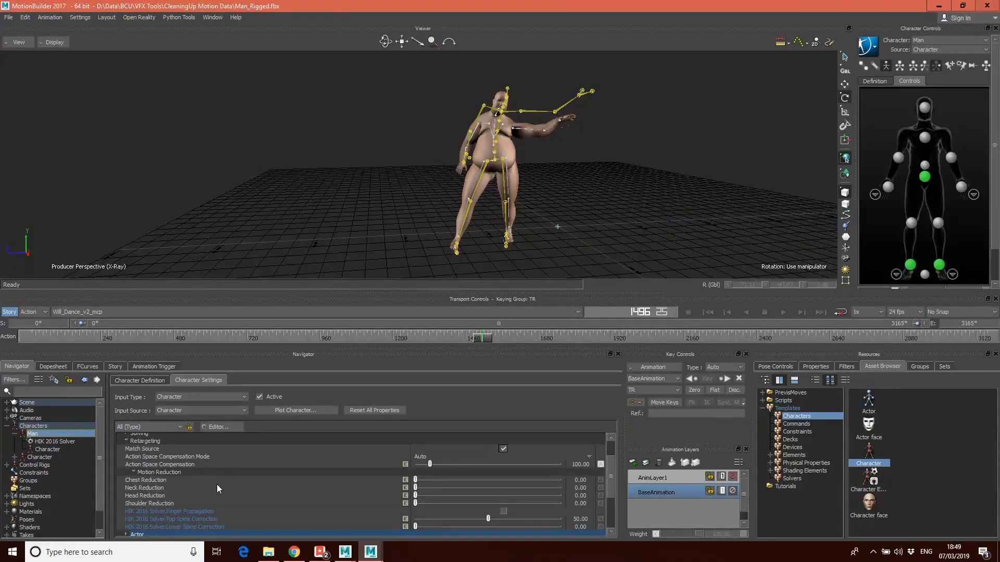
Set Left Hand Reach T to 100 in the Left Arm reach properties and check the arm at frame 1463.
scroll(217, 484, down, 5)
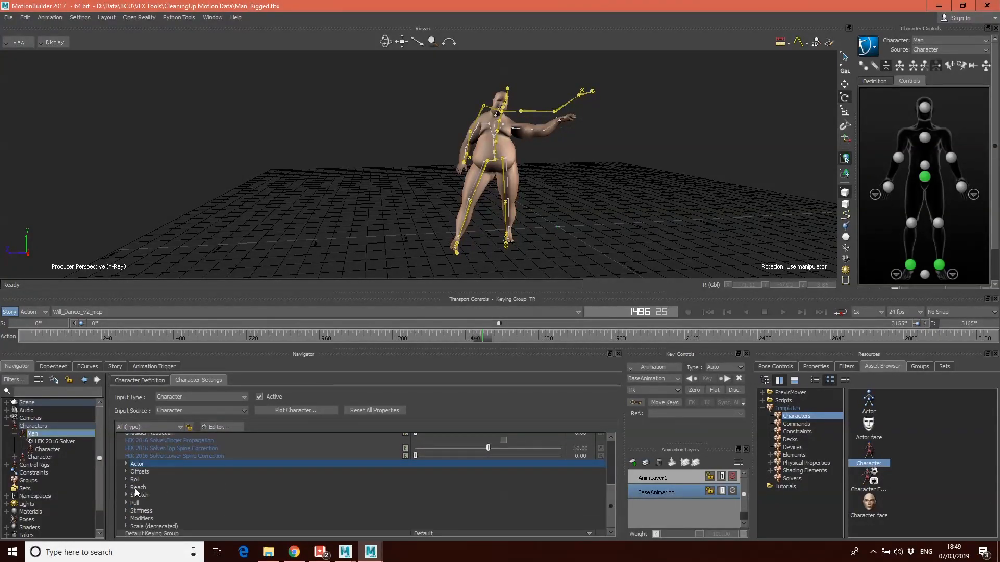
click(126, 487)
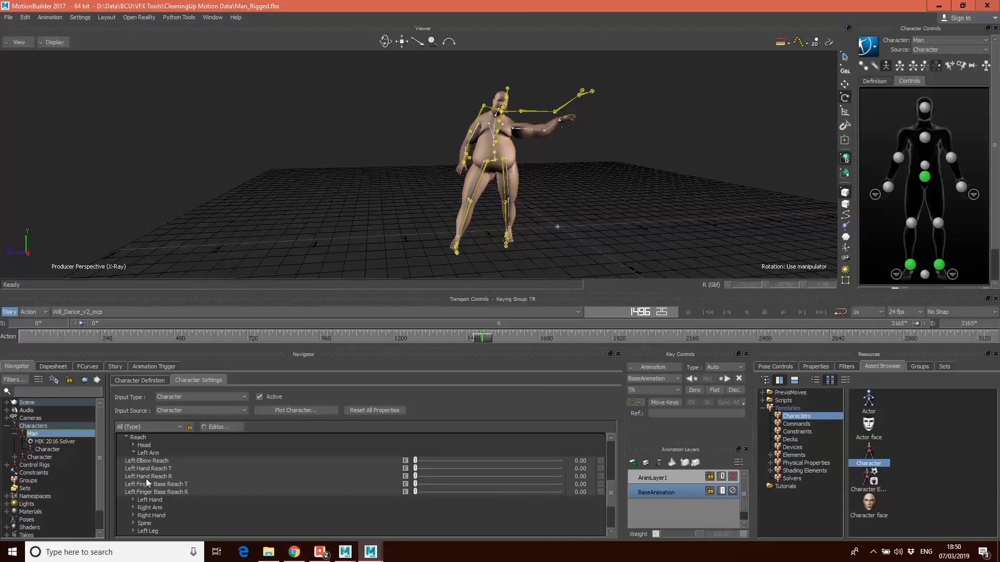
click(133, 453)
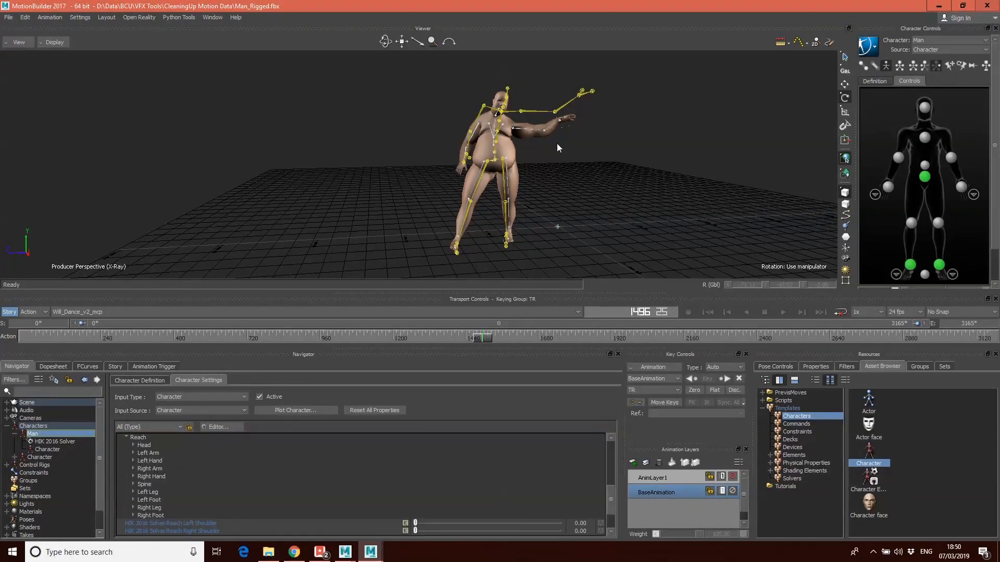
click(133, 452)
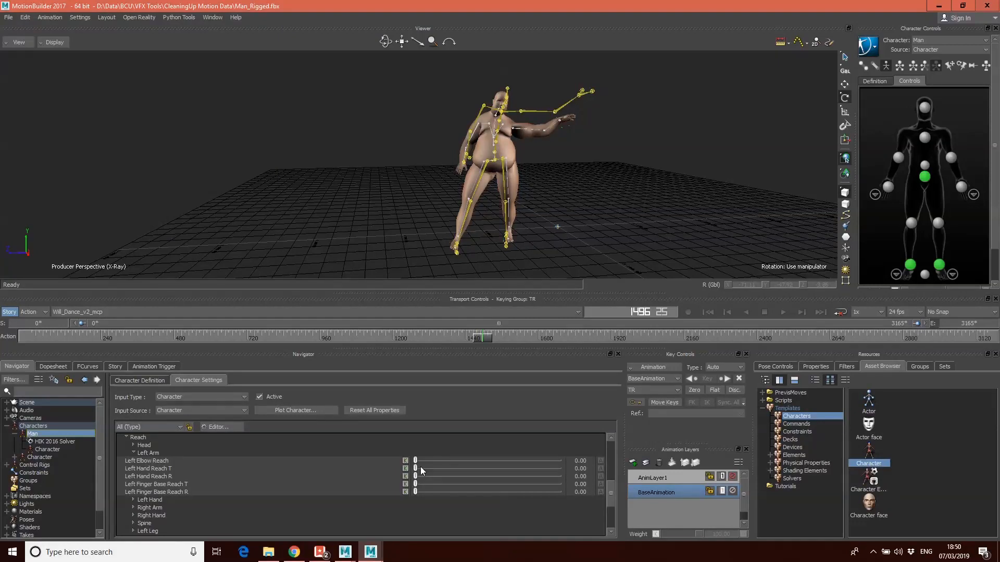
drag(415, 469, 588, 464)
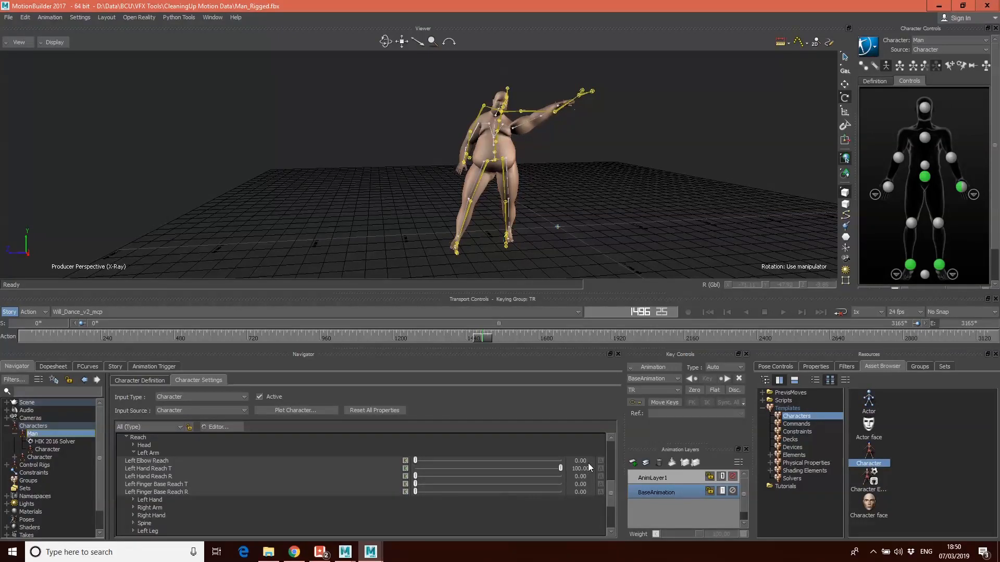
mouse_move(480, 335)
mouse_down()
mouse_move(464, 339)
mouse_move(482, 342)
mouse_move(464, 343)
mouse_move(472, 346)
mouse_up()
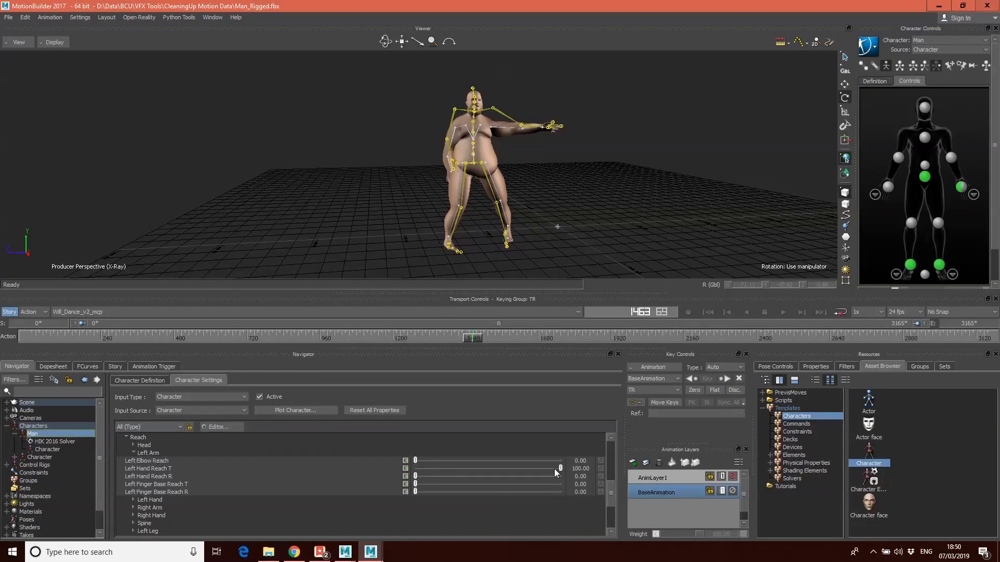
Reset Left Hand Reach T to 0 and disable Match Source in the Man character's retargeting properties.
drag(559, 467, 396, 469)
scroll(421, 444, up, 5)
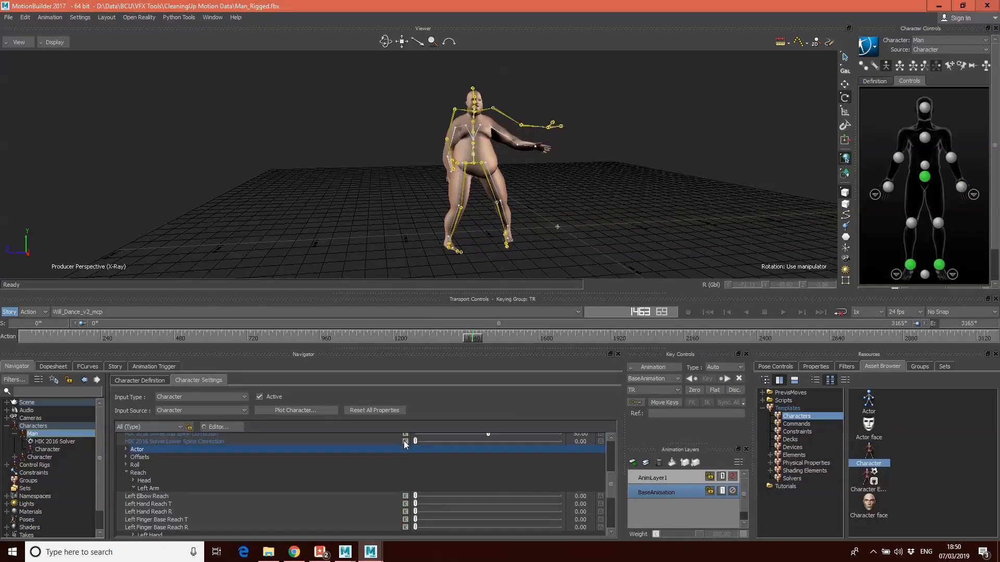
scroll(421, 444, up, 2)
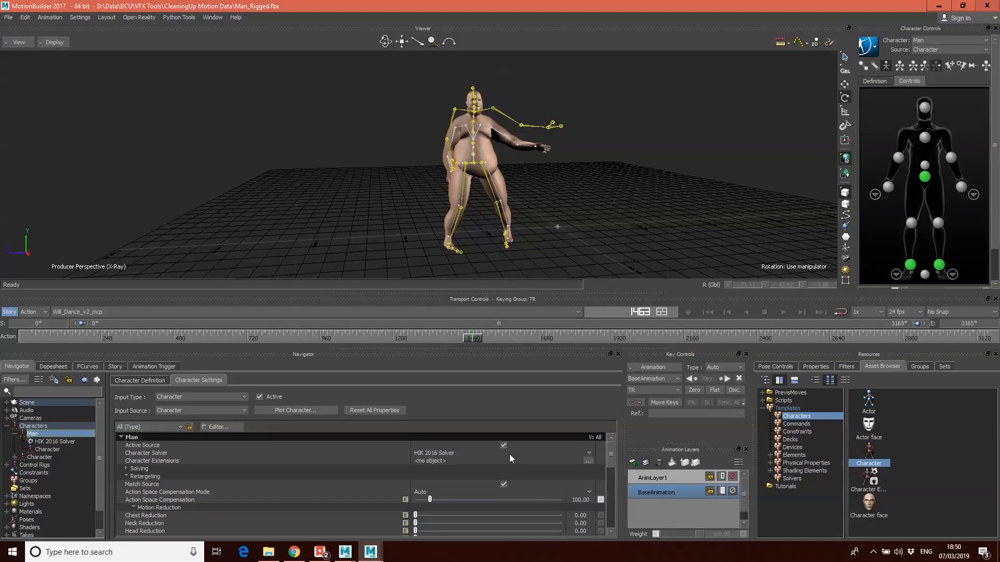
scroll(494, 472, down, 1)
scroll(495, 469, up, 1)
click(503, 484)
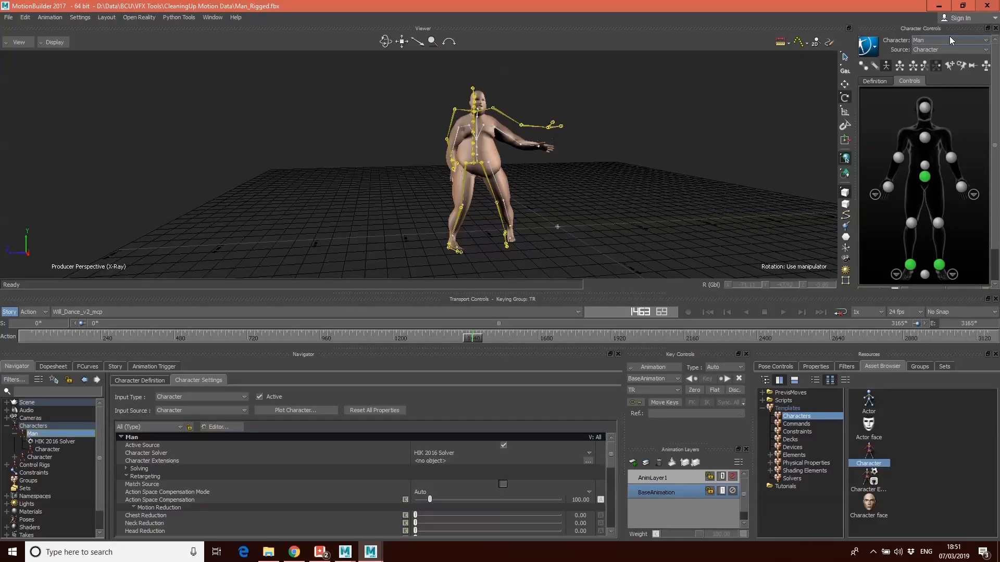
Bake the Man character's retargeted motion to its skeleton with Plot All Takes enabled.
click(874, 47)
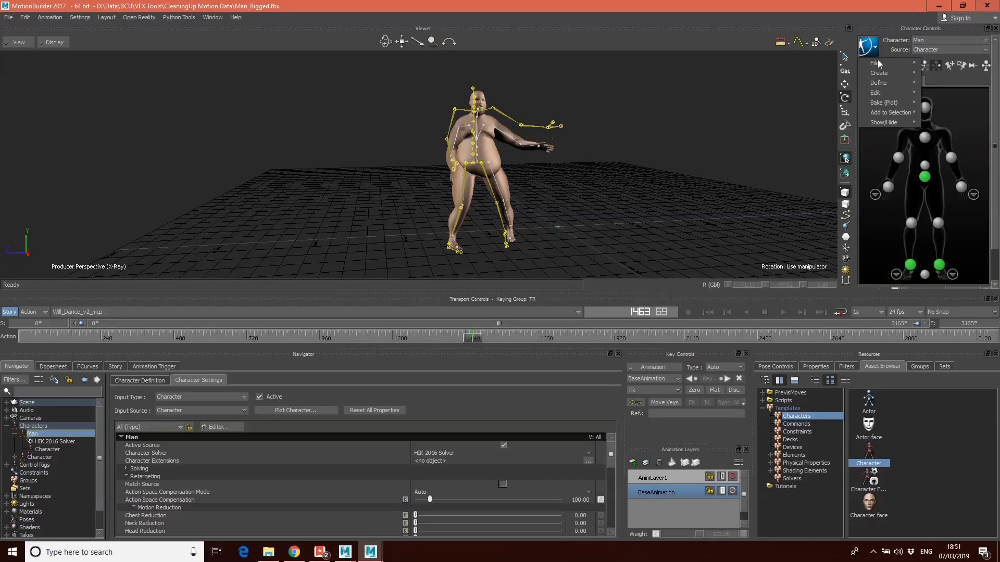
mouse_move(886, 102)
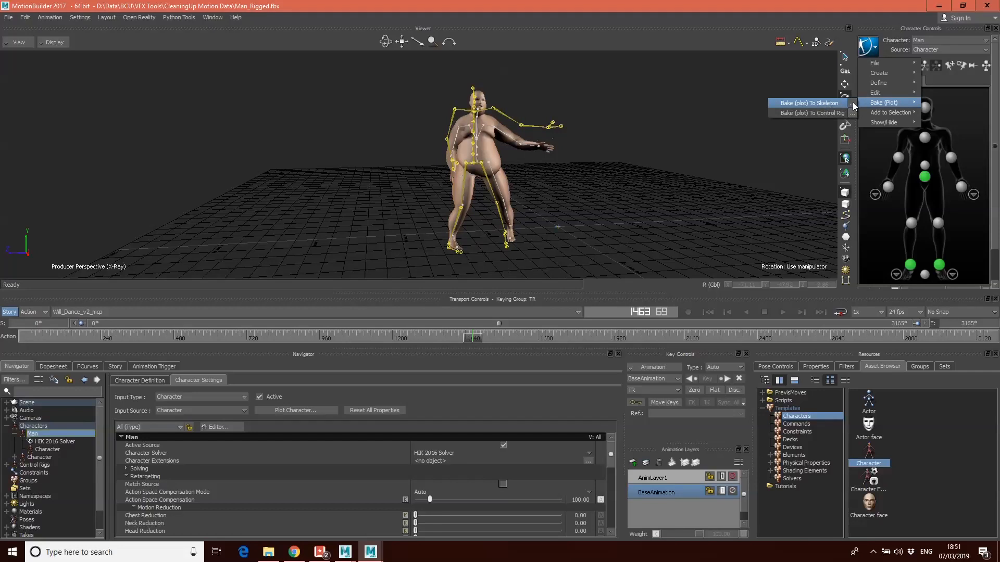
click(848, 103)
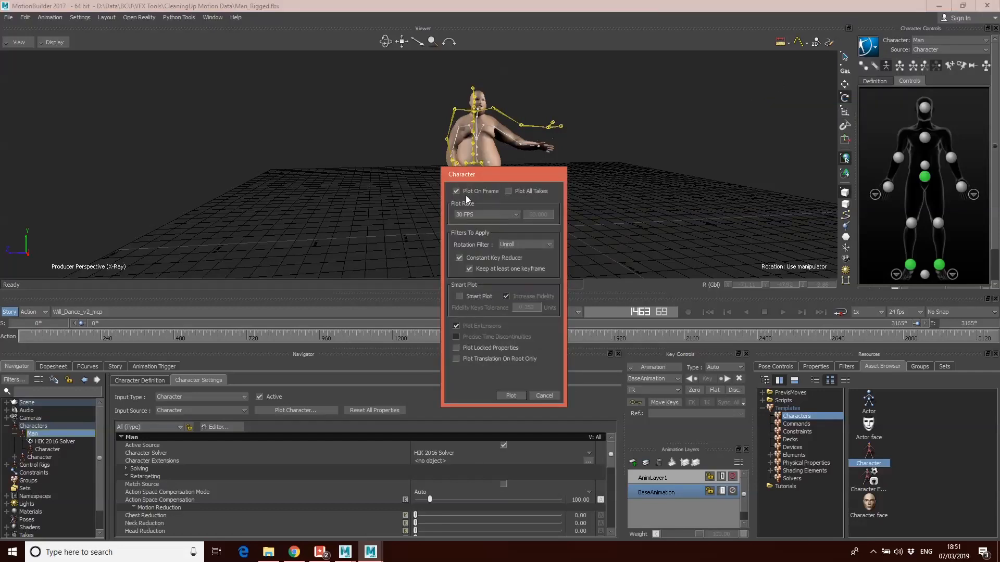
click(507, 191)
click(518, 396)
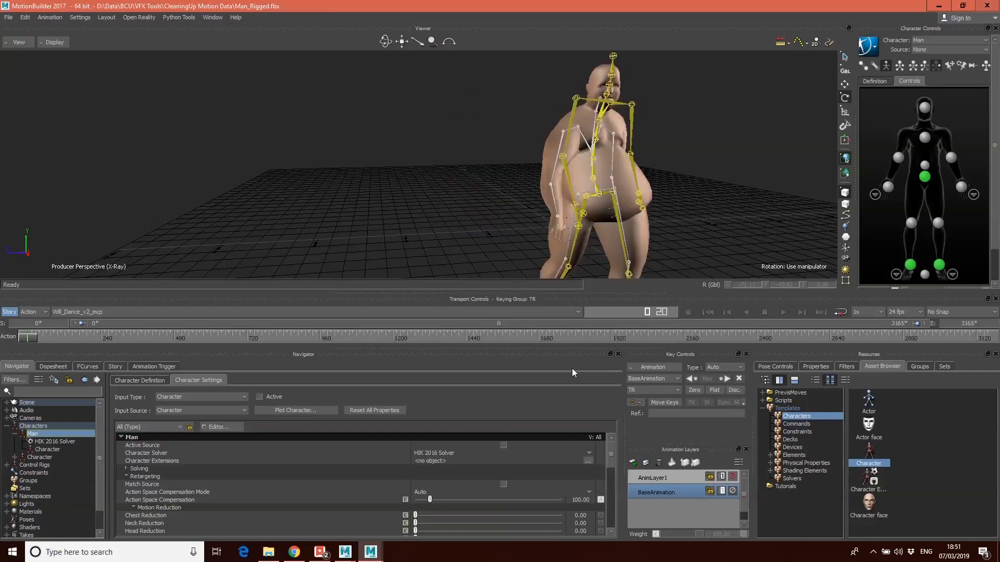
Bake the Man character's animation to a control rig with Plot All Takes enabled and check the result at frame 911.
click(873, 48)
mouse_move(884, 91)
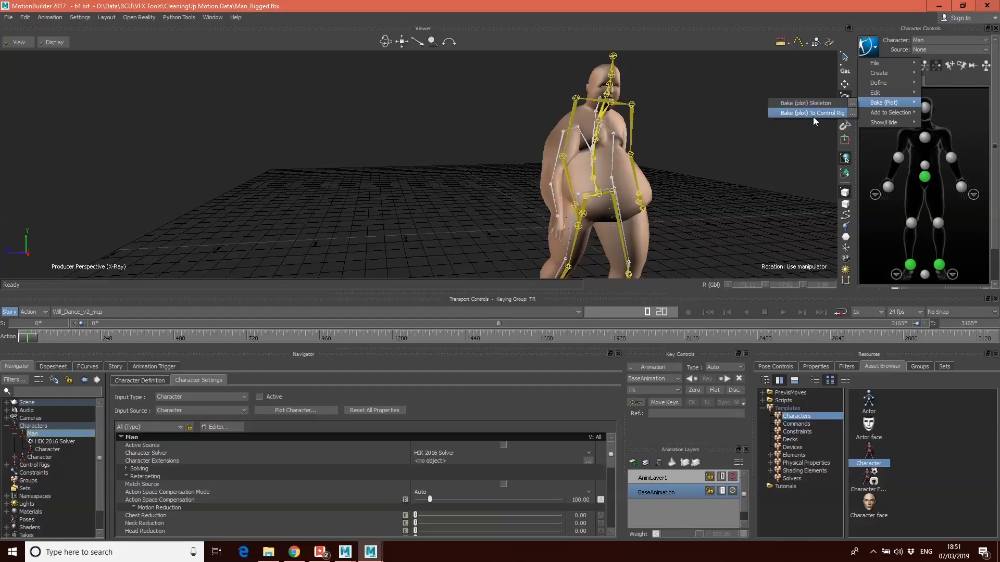
click(851, 113)
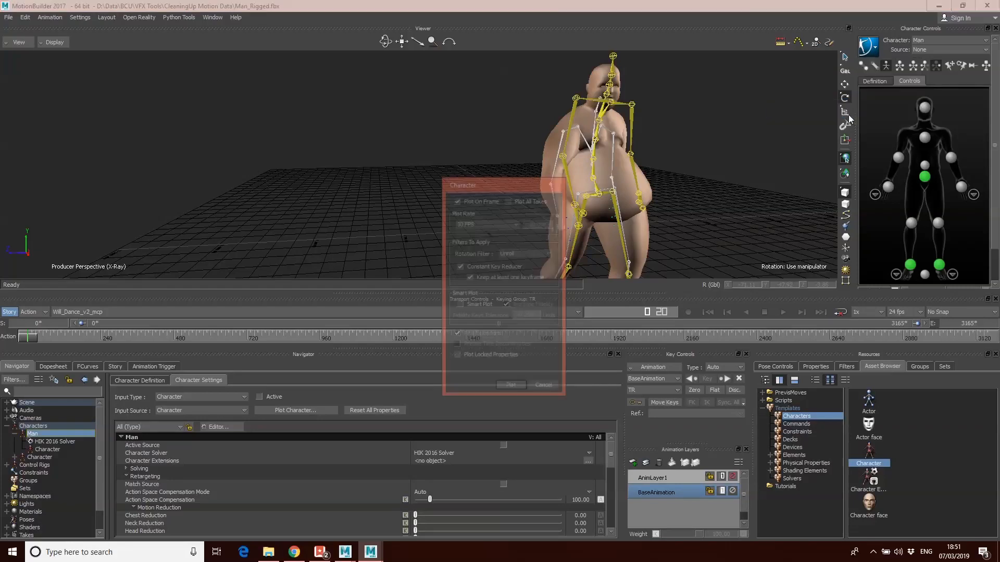
click(509, 200)
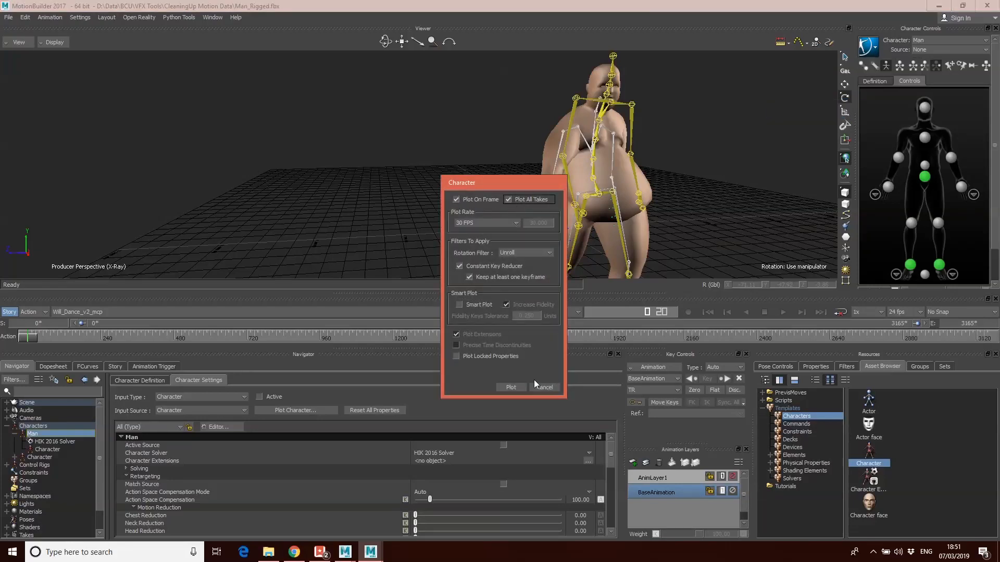
click(511, 388)
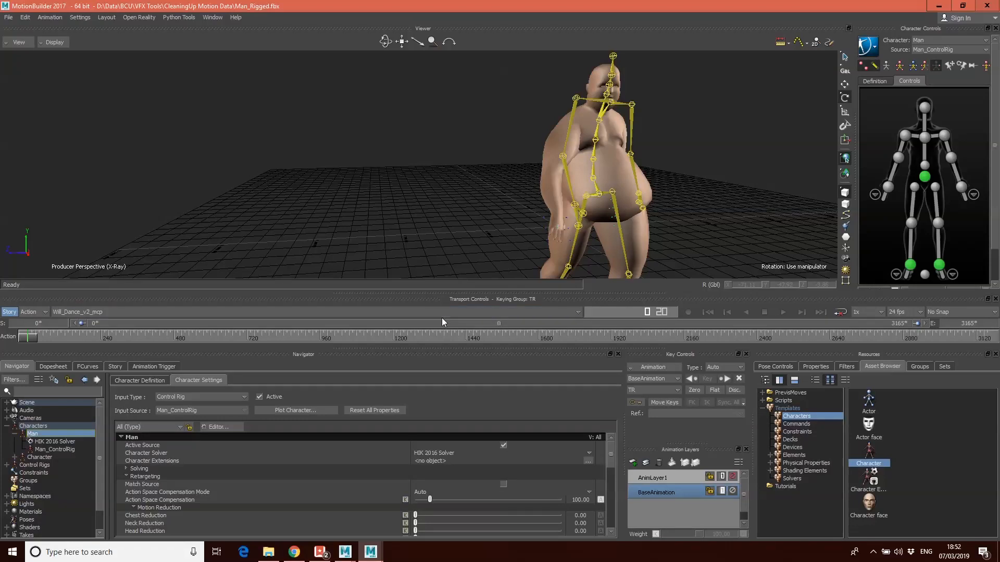
drag(35, 333, 304, 345)
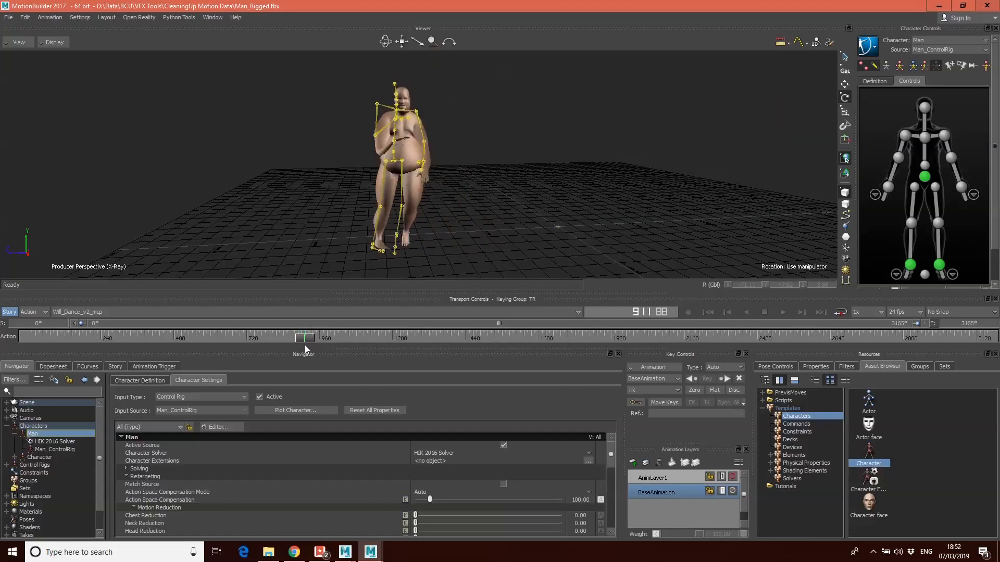
Start saving the Man character's animation to file and enable Save One Take Per File.
click(873, 50)
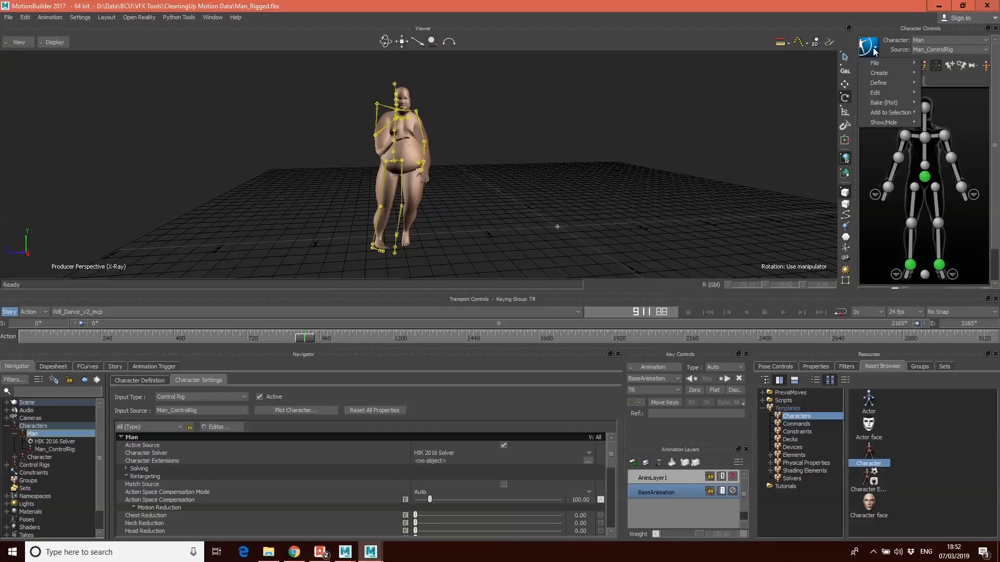
mouse_move(880, 63)
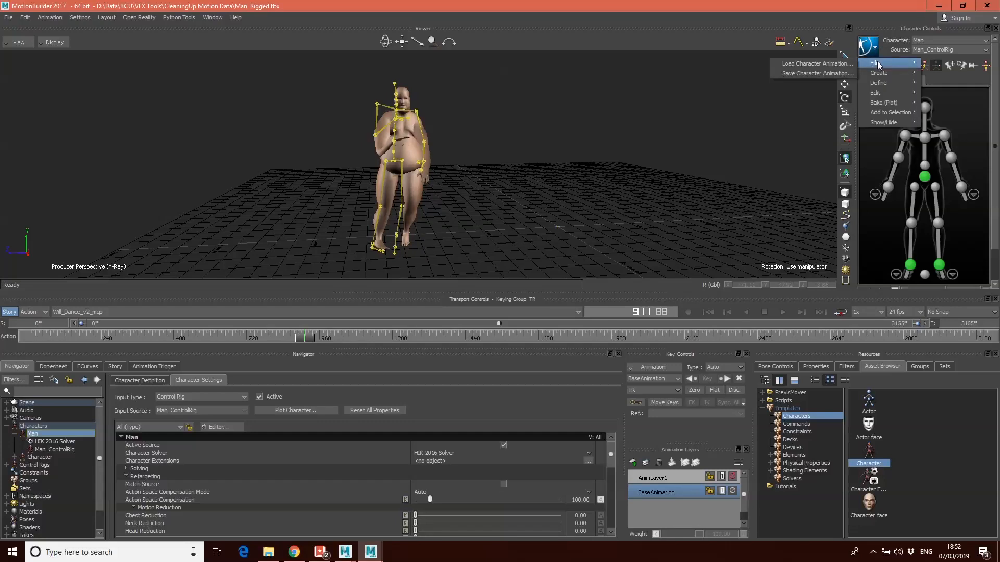
click(808, 74)
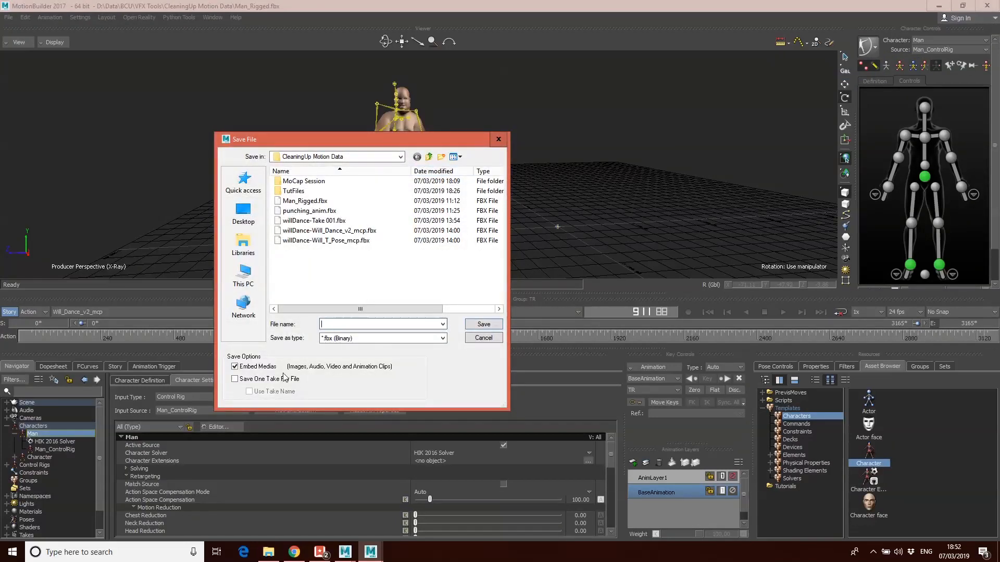
click(252, 379)
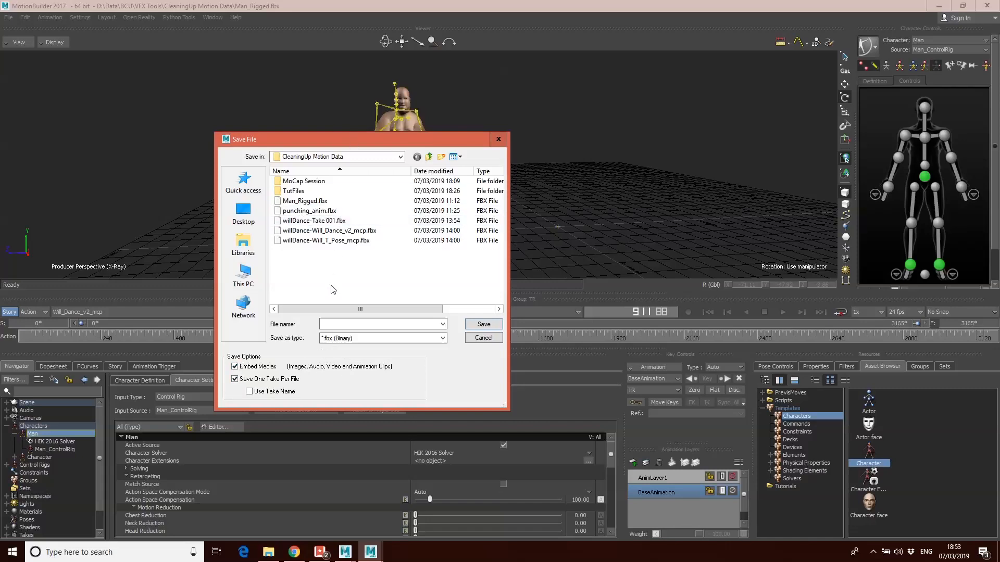
Create a folder named Retargted Motions inside CleaningUp Motion Data and open it as the save location.
right_click(318, 262)
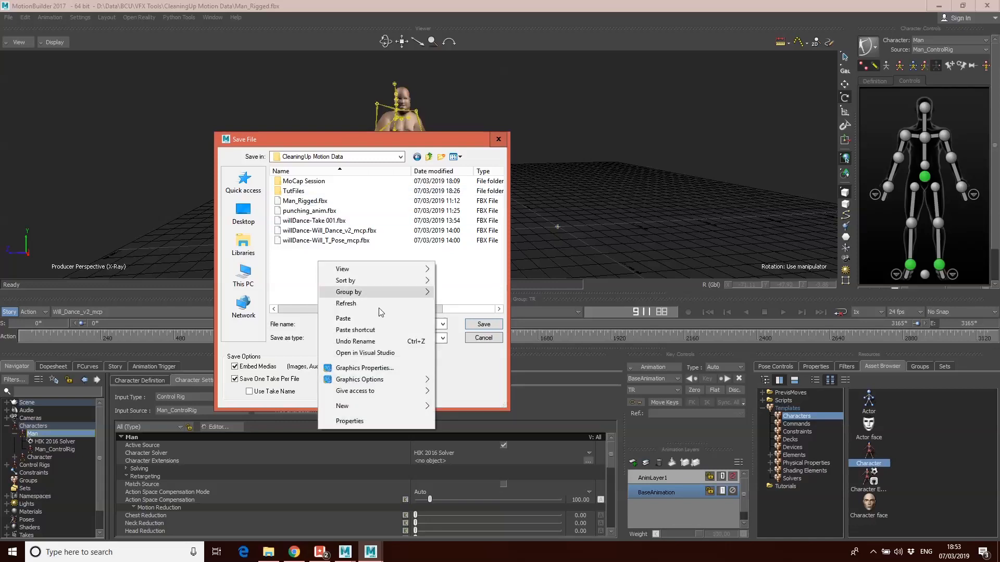
mouse_move(373, 406)
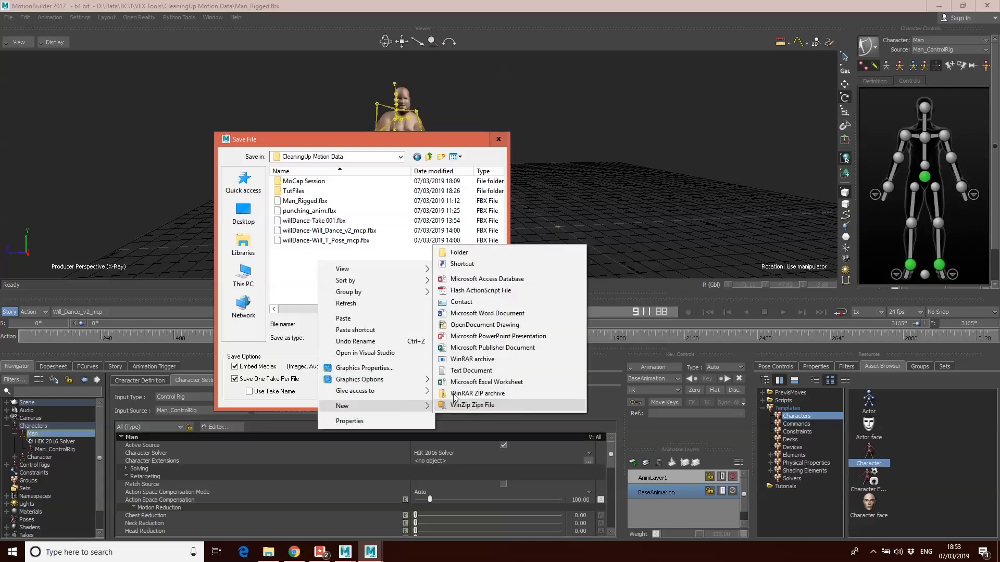
click(473, 254)
text(Retargted Motions)
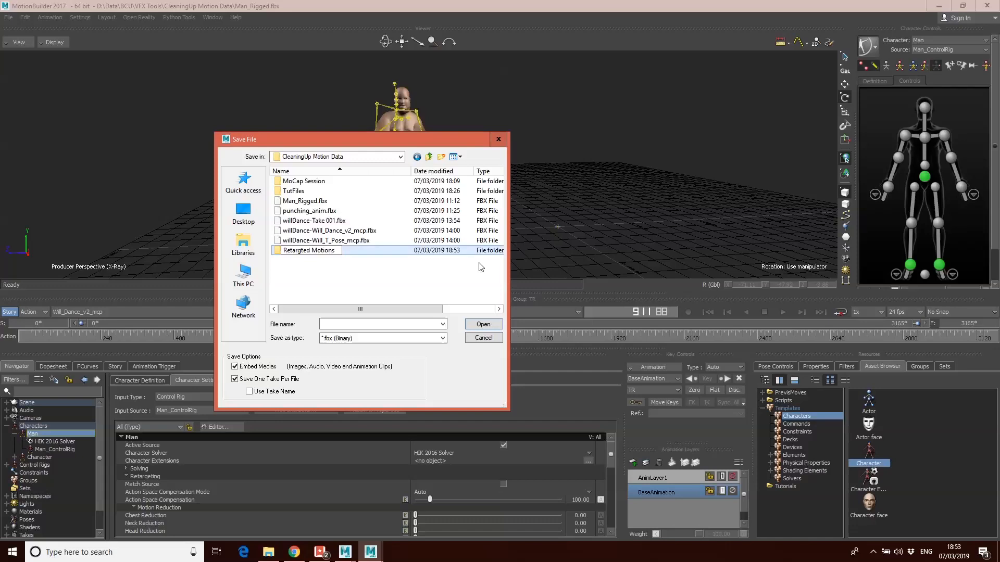
key(Return)
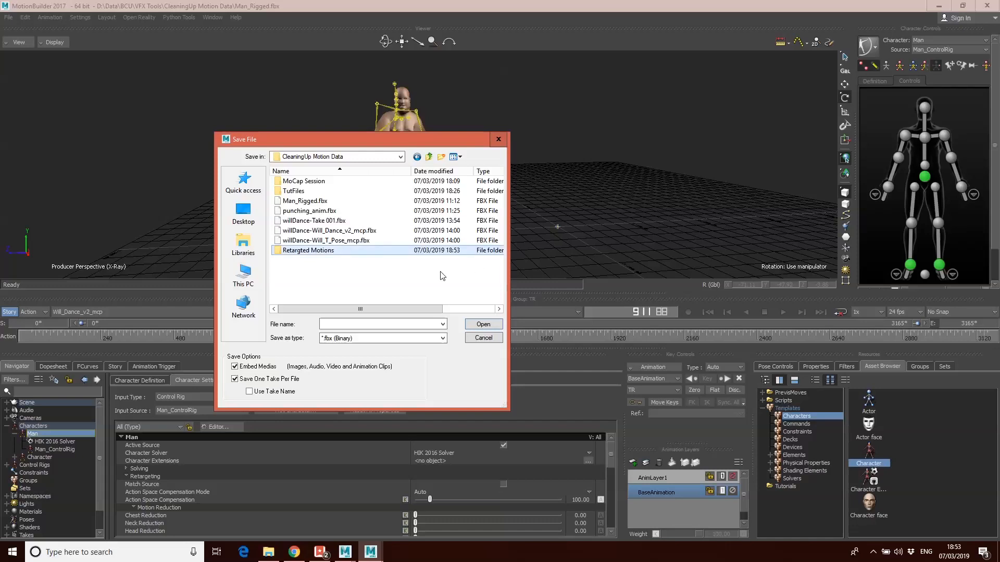
double_click(291, 251)
right_click(293, 202)
mouse_move(316, 210)
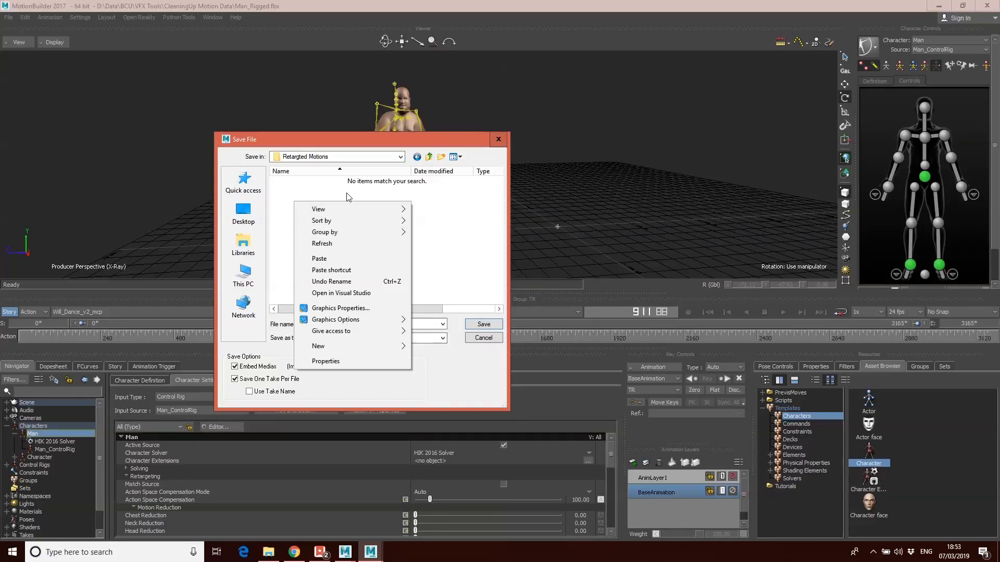
click(323, 194)
Save the character animation as dance, exporting only the Will_Dance takes and excluding Take 001 and Will_T_Pose_mcp.
click(348, 324)
text(dance)
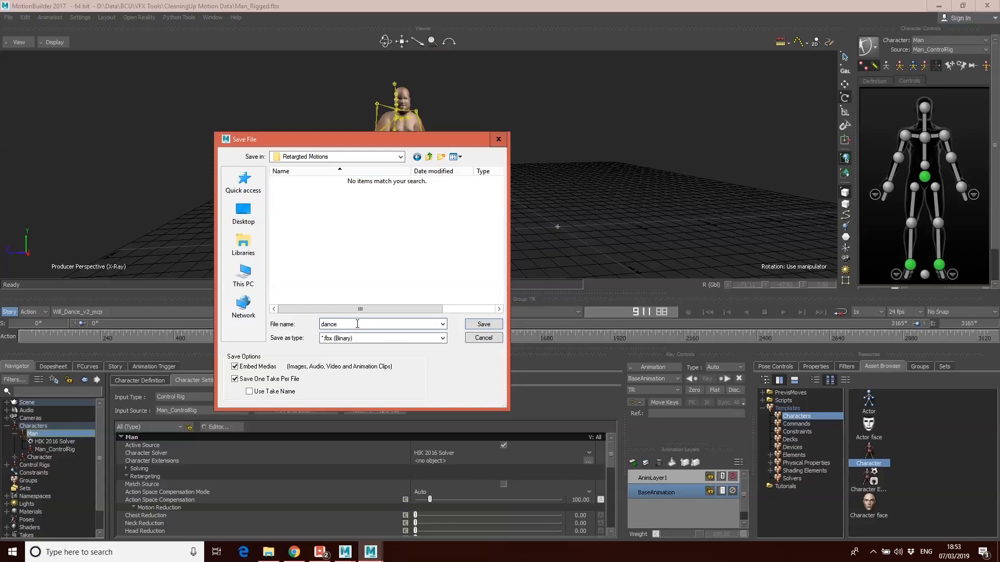
click(483, 324)
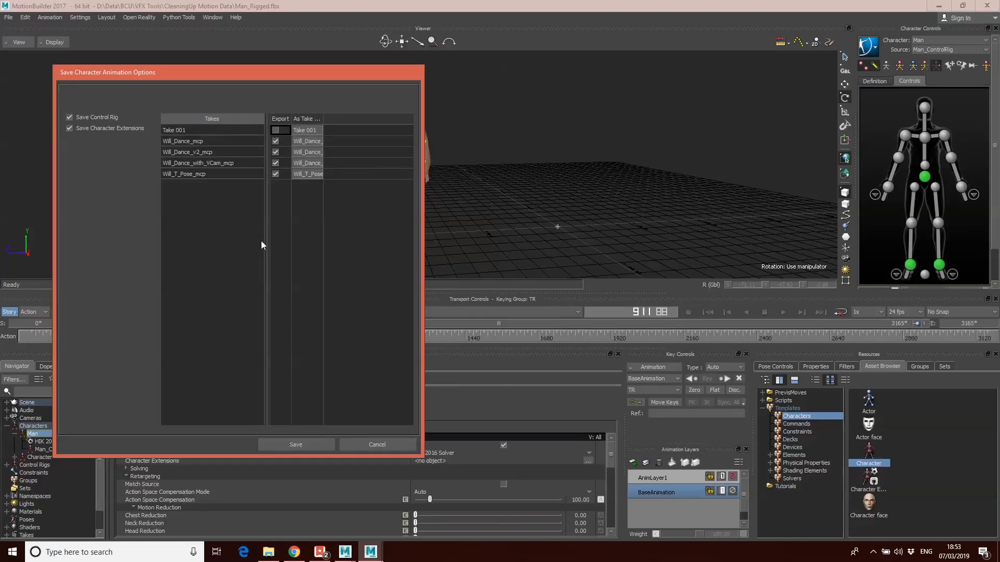
click(274, 174)
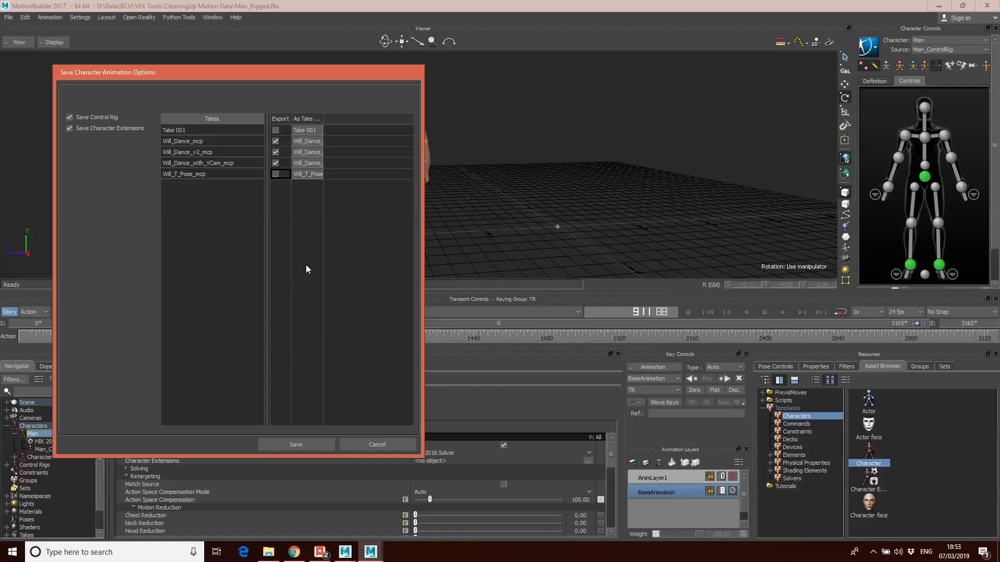
click(301, 445)
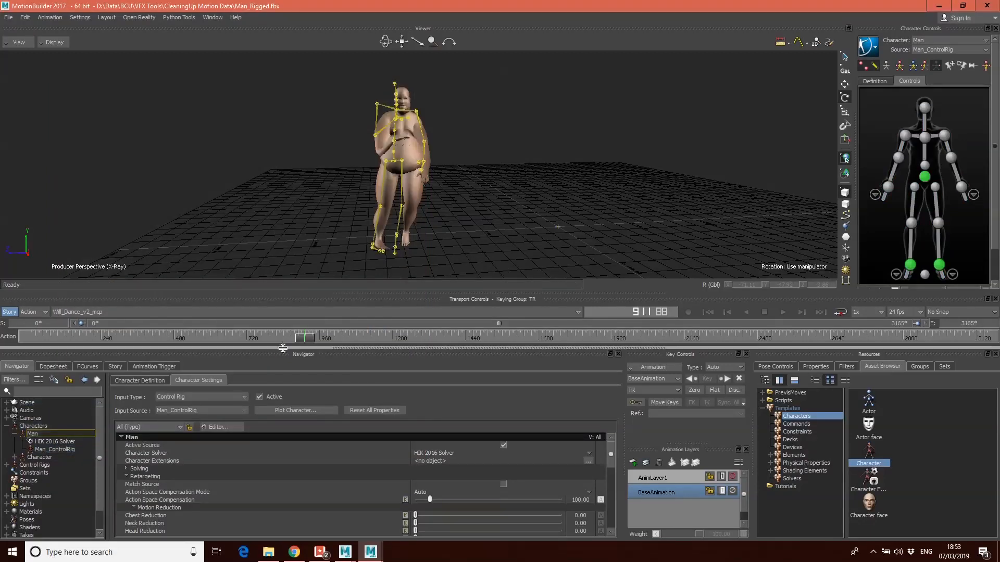
Switch to Maya with the Man_Rigged scene and open the Time Editor, placing it below the character's upper body.
click(344, 552)
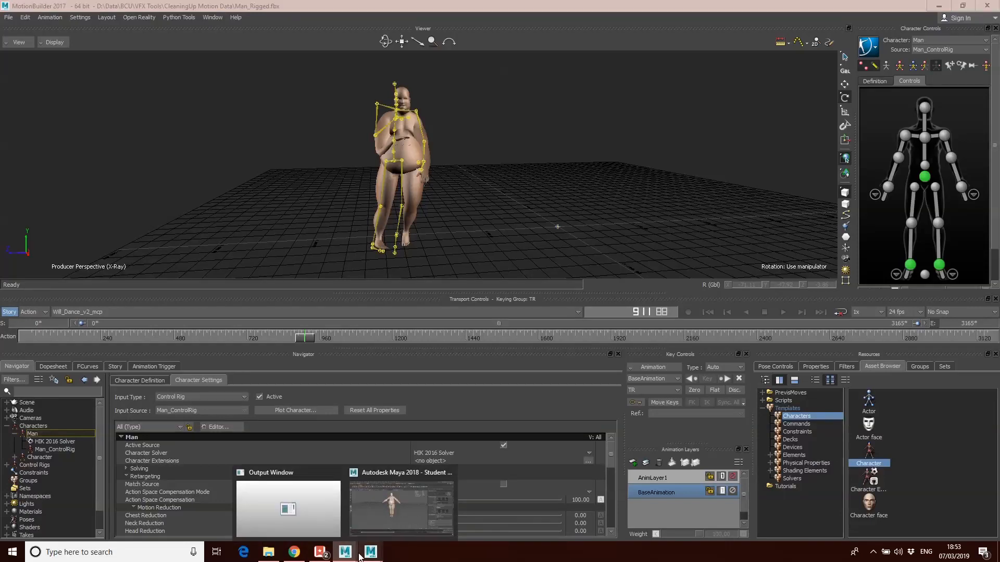
click(395, 514)
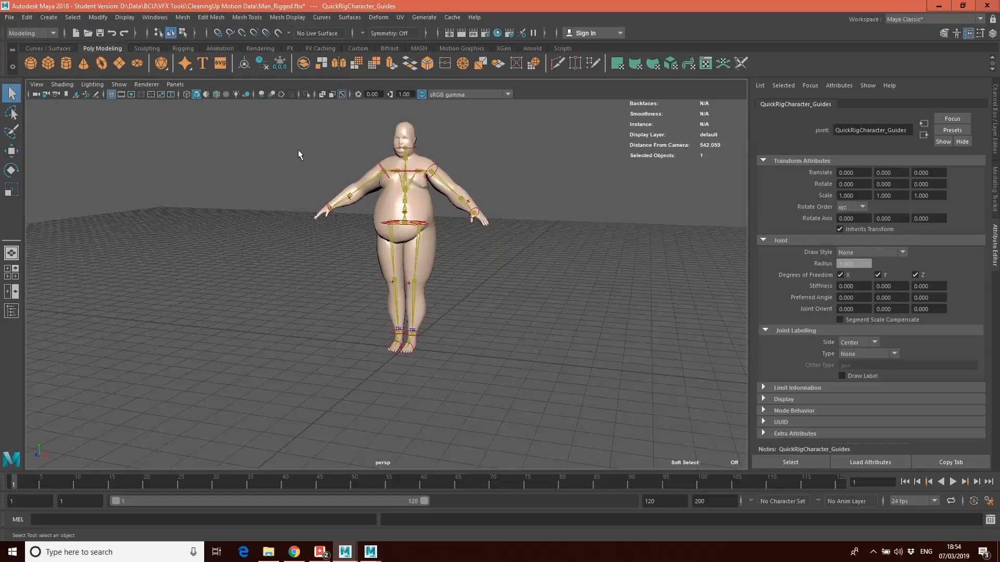
click(155, 18)
mouse_move(190, 77)
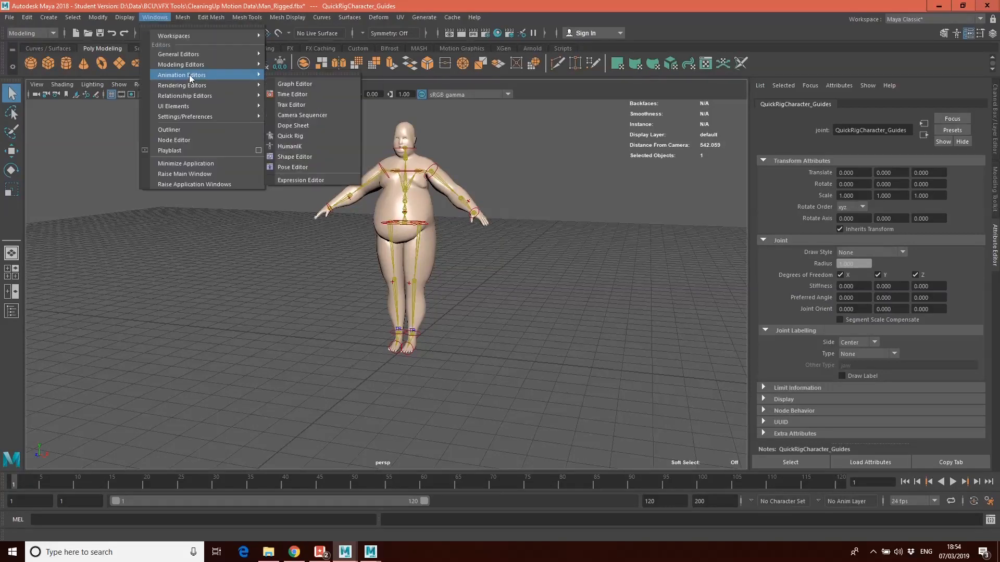
click(293, 95)
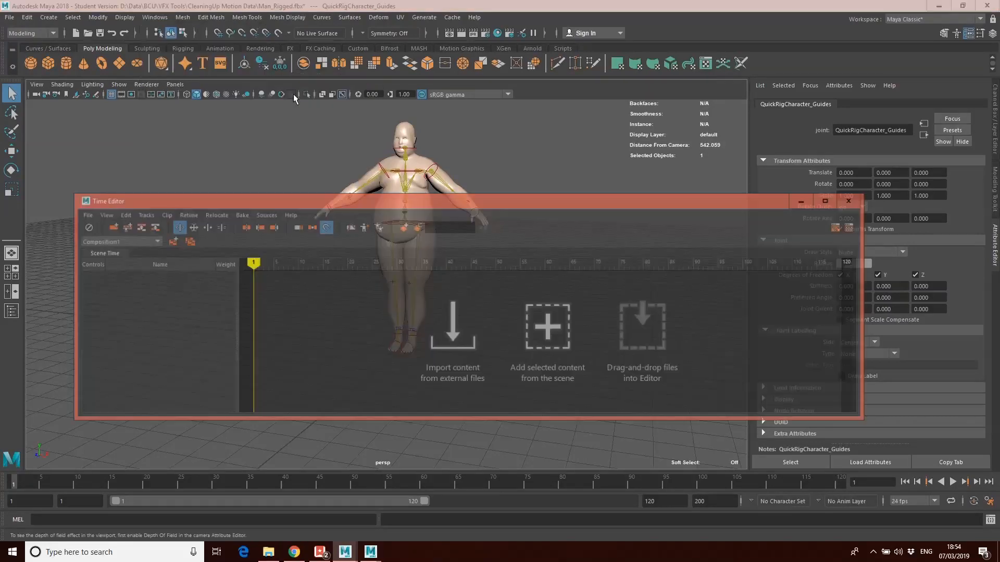
drag(498, 204, 487, 275)
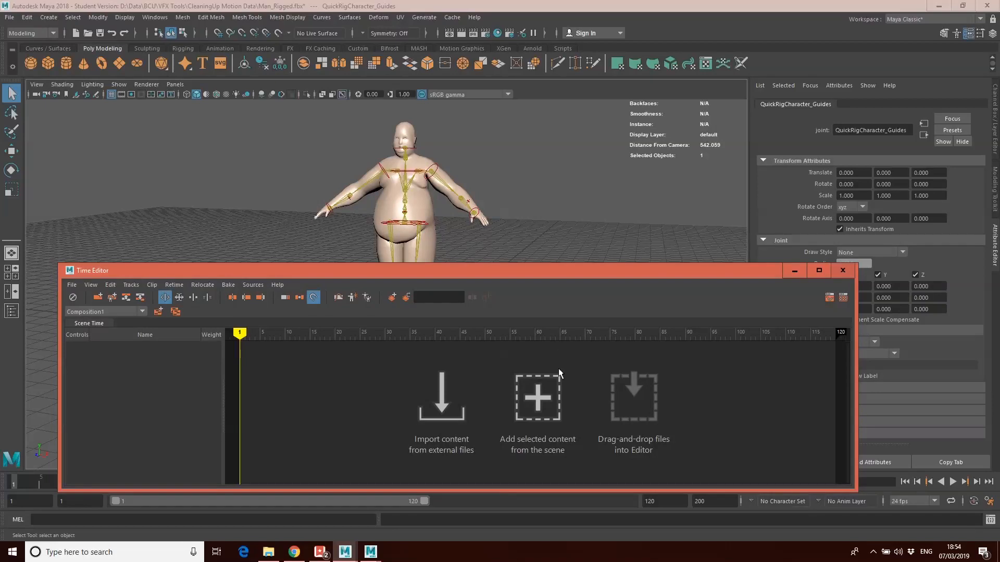
Show the HumanIK character controls and select the Man character's entire control rig.
click(154, 17)
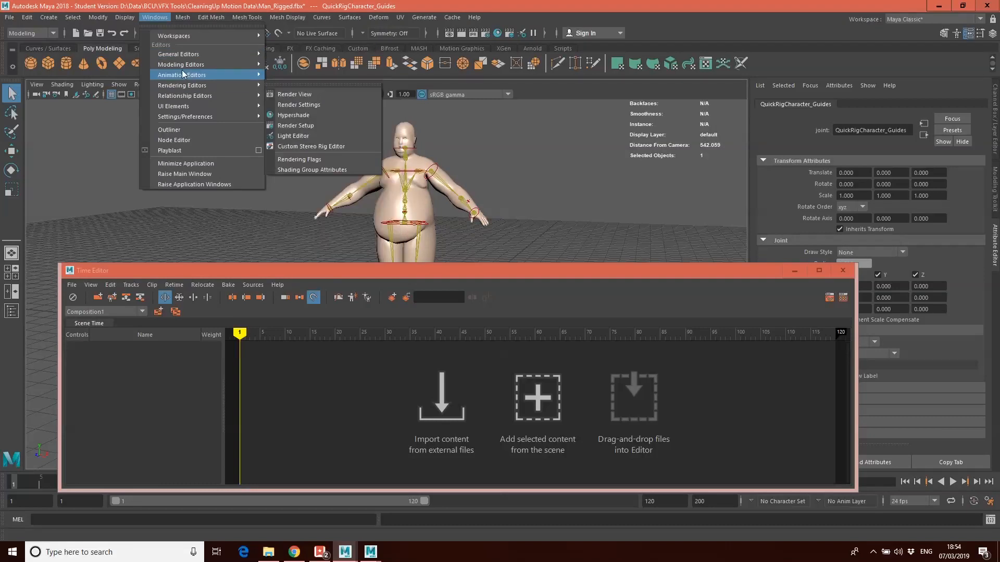
mouse_move(125, 17)
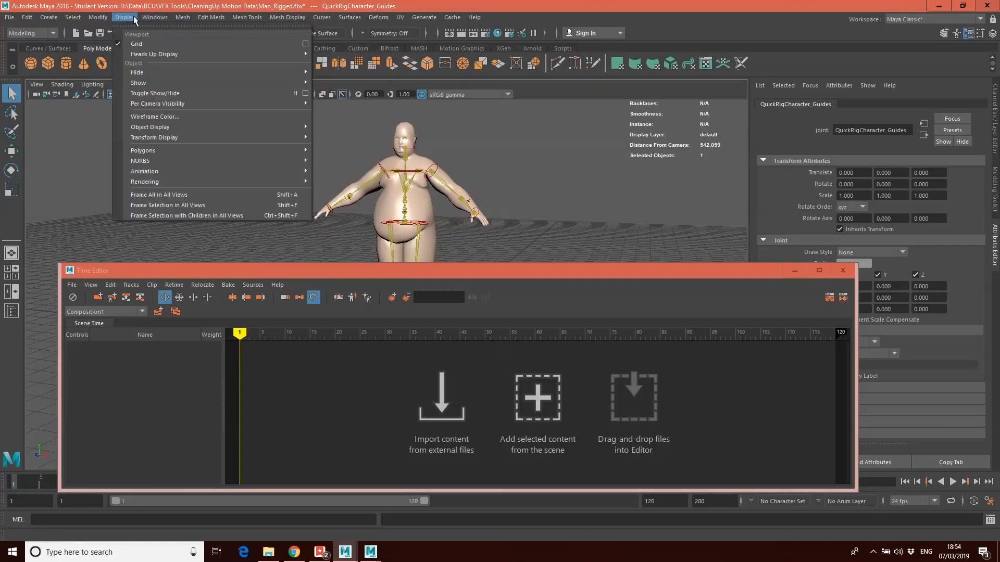
mouse_move(192, 75)
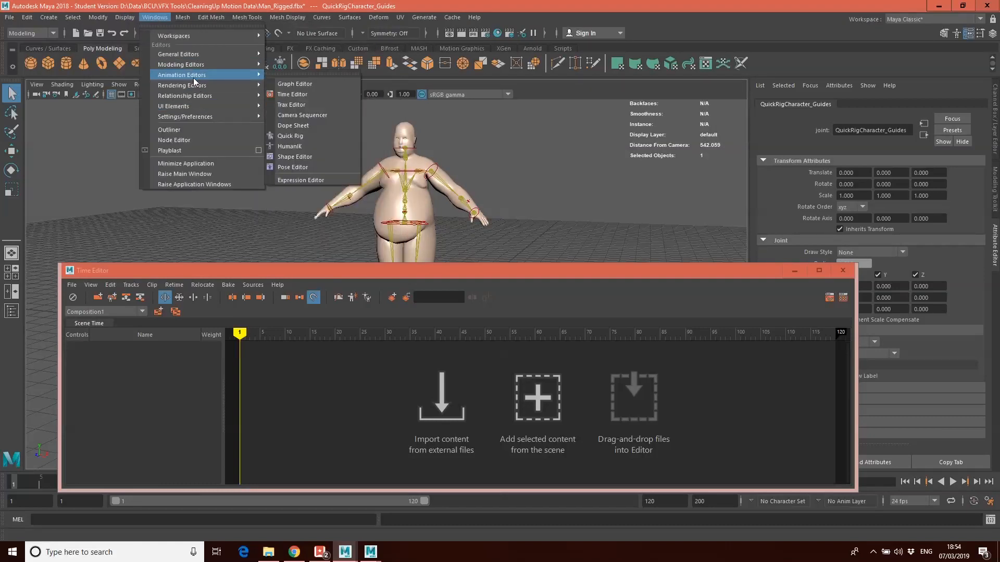
click(294, 148)
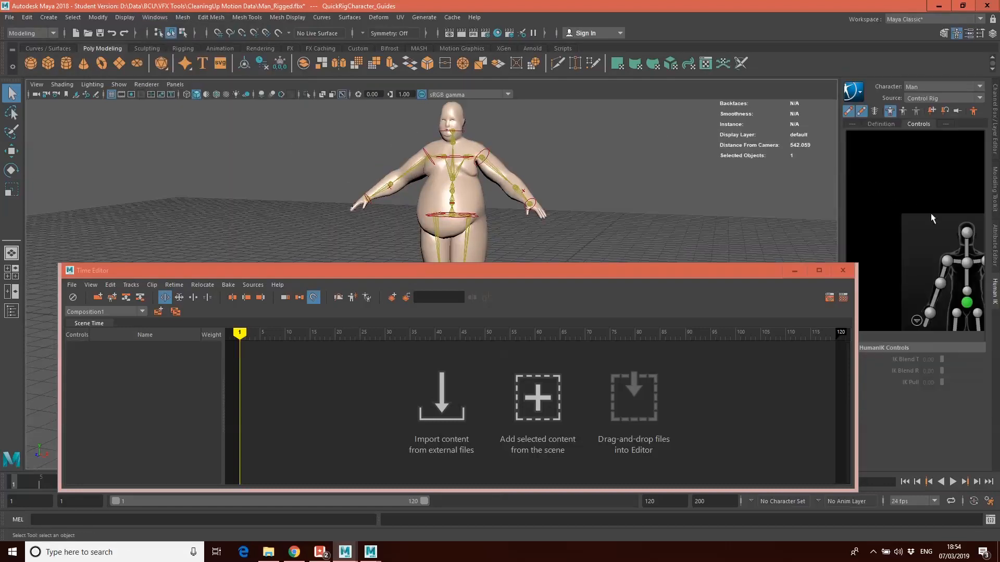
click(930, 229)
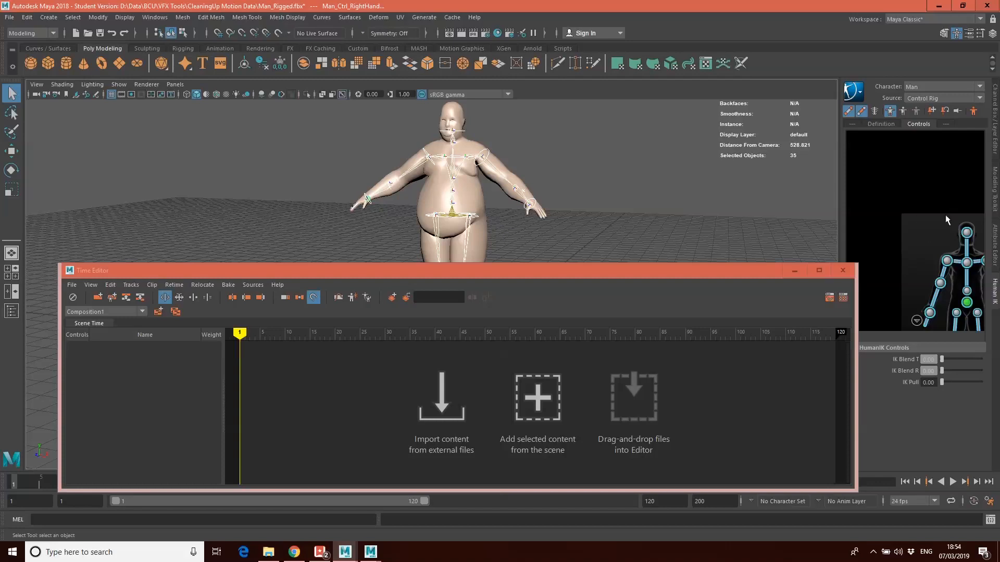
click(941, 242)
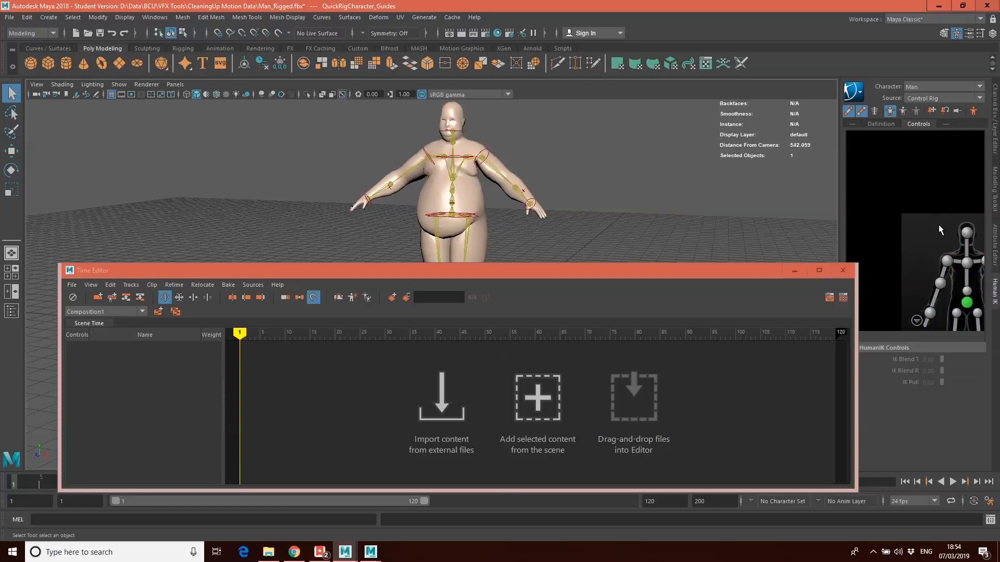
click(919, 255)
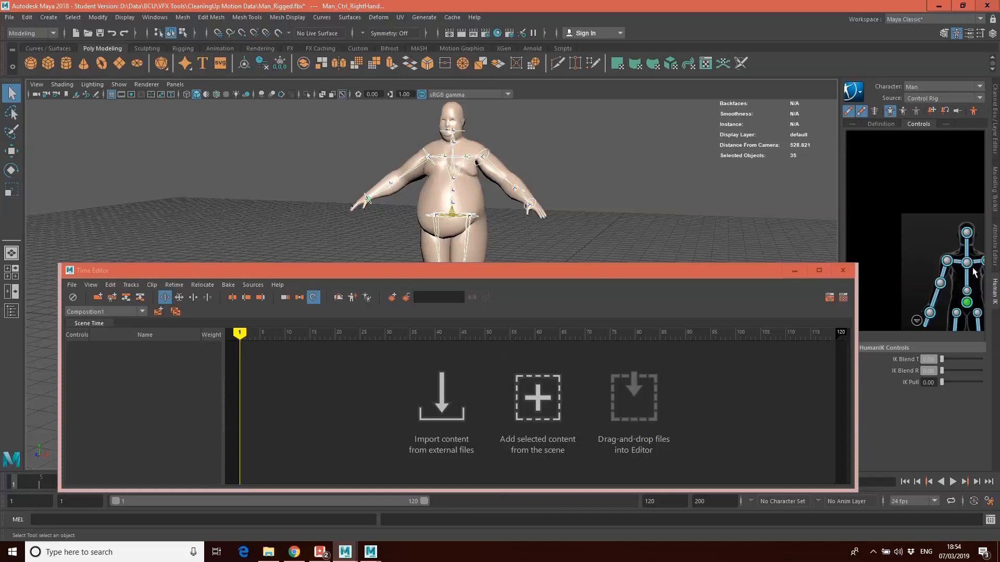
Add the selected control rig to the Time Editor as a track with a clip, and delete that clip.
click(541, 389)
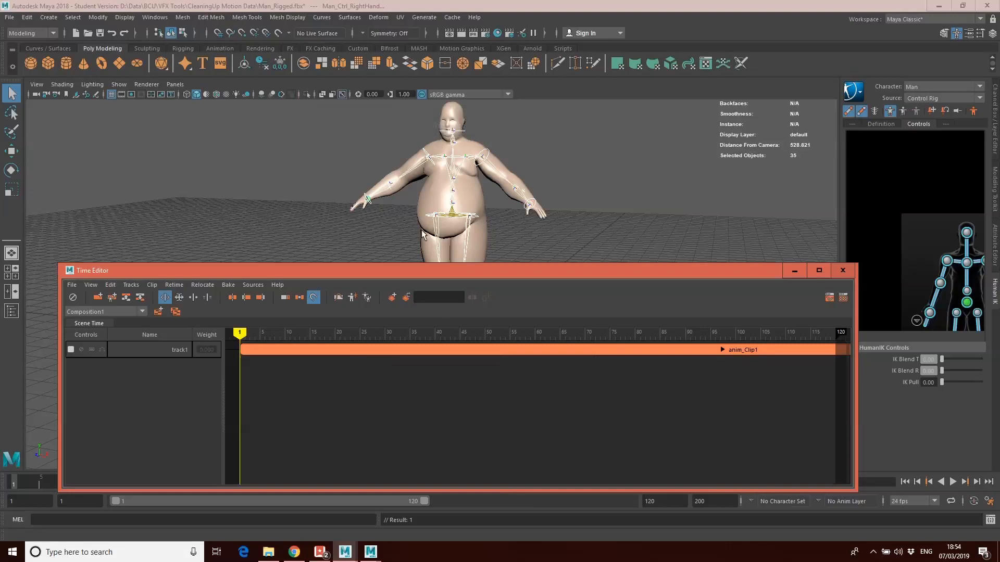
click(605, 349)
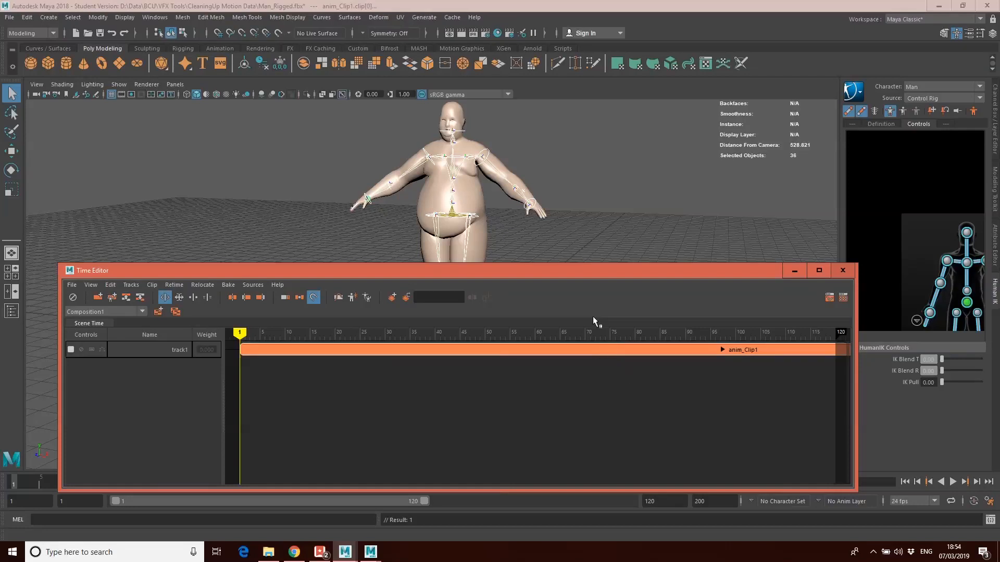
key(Delete)
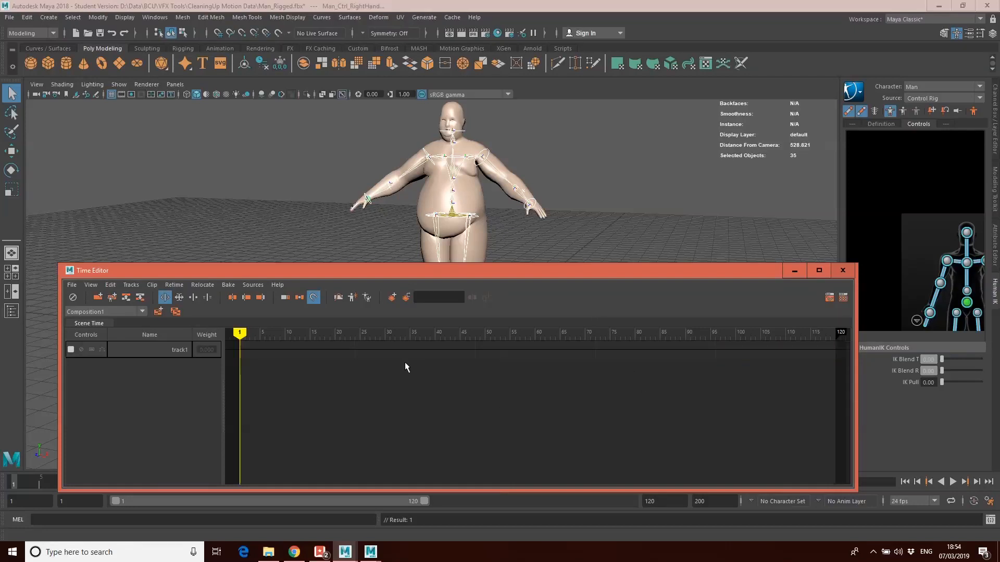
Import dance-Will_Dance_mcp.fbx from the Retargted Motions folder as an animation clip on track1.
right_click(363, 350)
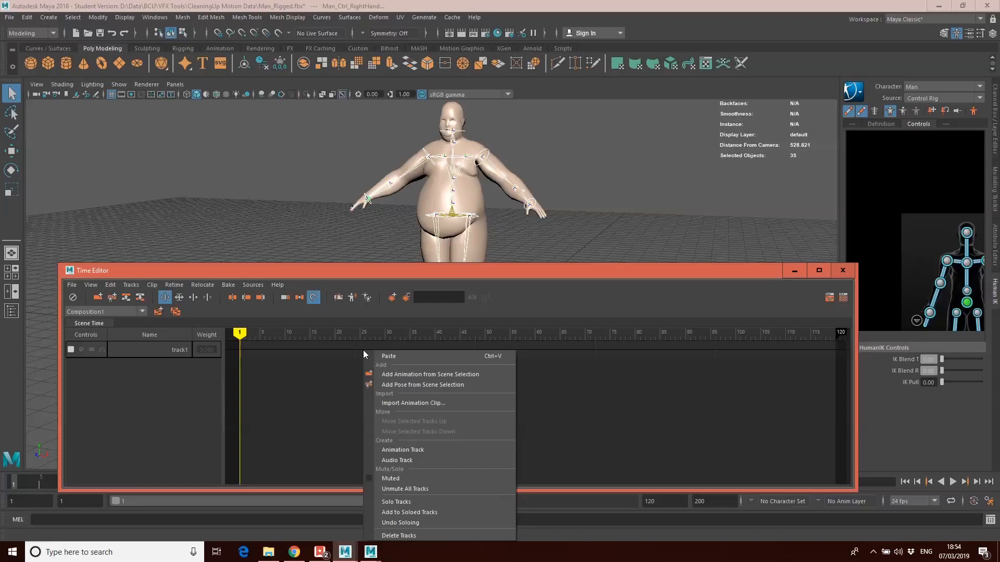
click(414, 404)
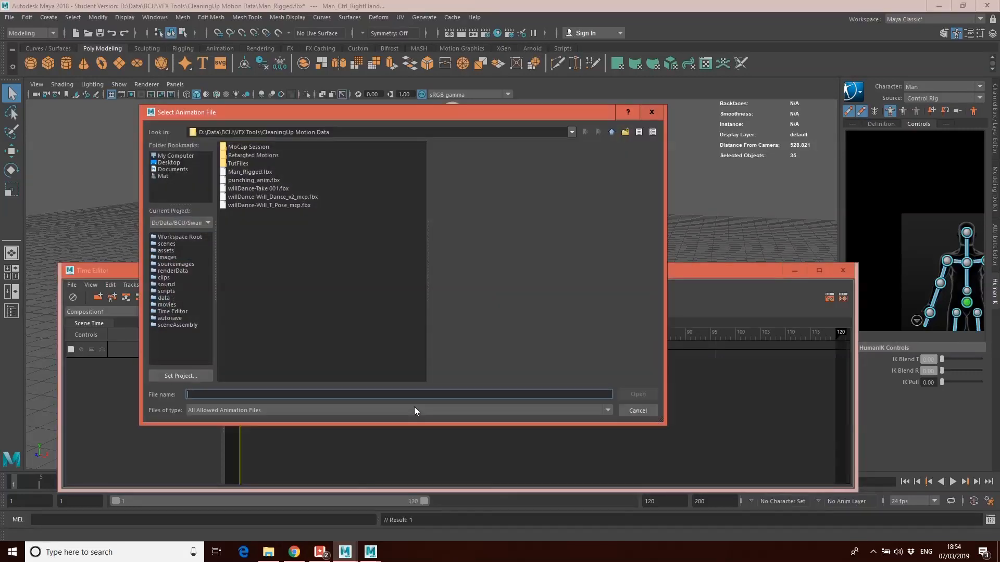
double_click(246, 155)
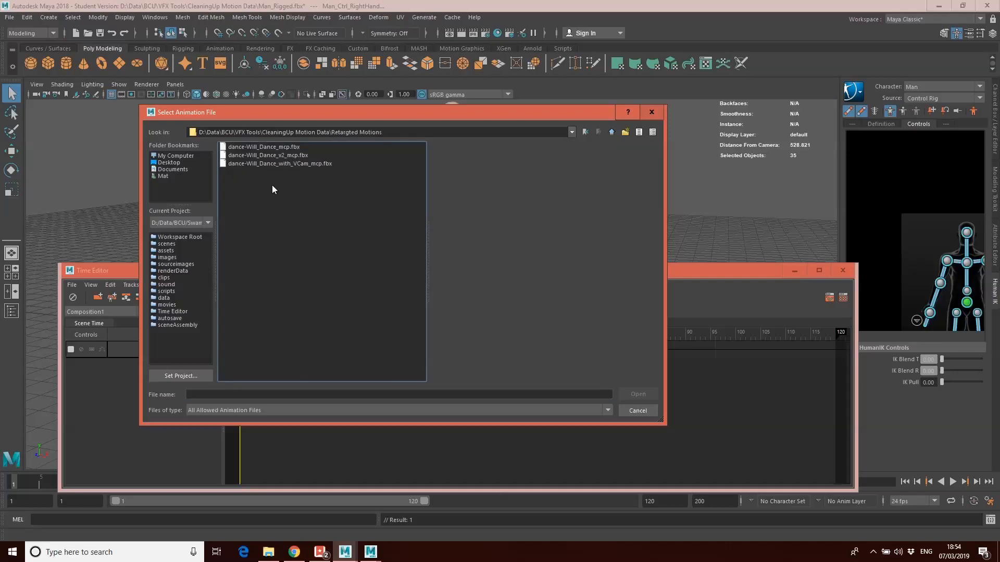
click(267, 148)
click(634, 394)
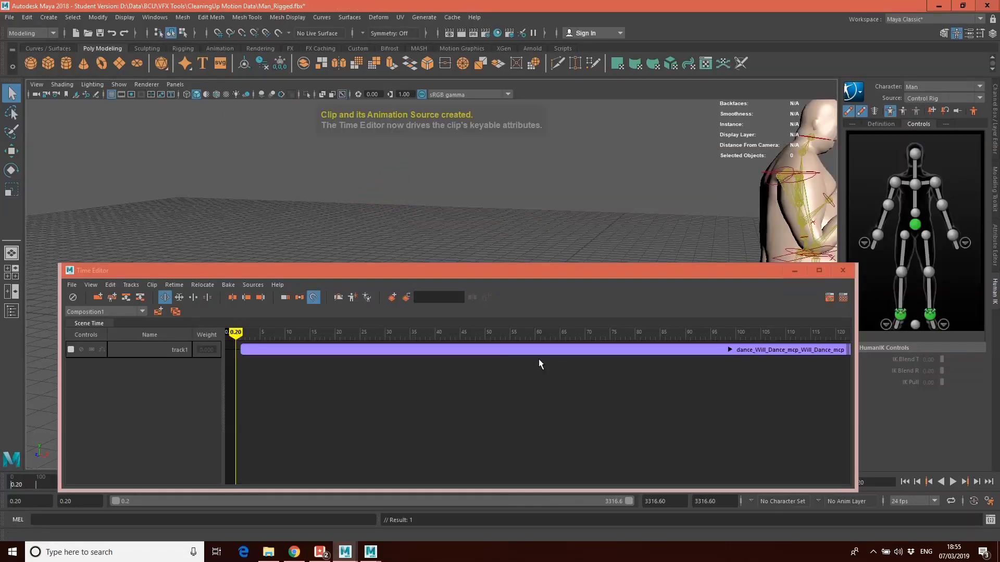
Scrub the imported dance clip to frames 69 and 46 and examine the character's motion in the viewport.
drag(236, 328, 580, 328)
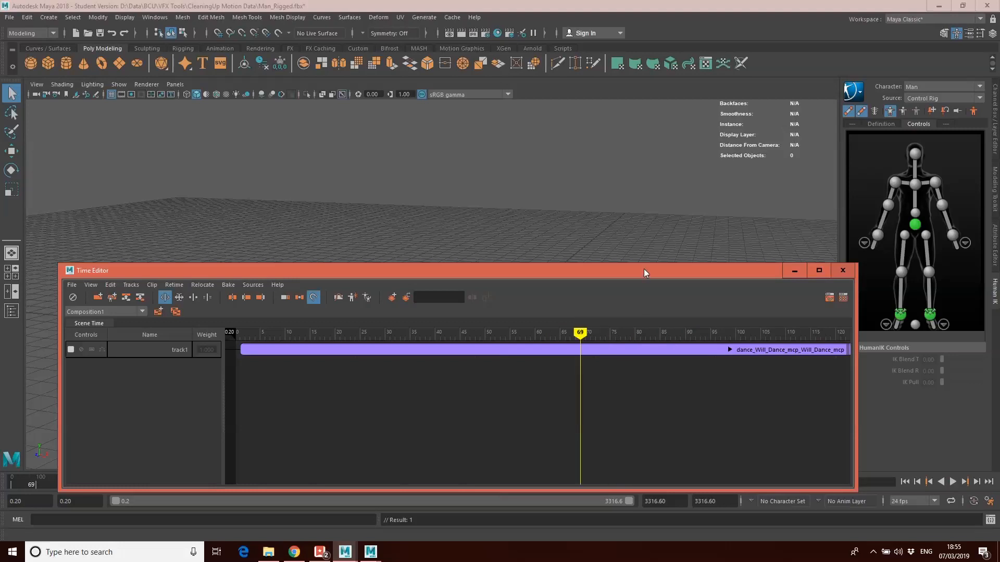
click(663, 214)
alt+middle_drag(662, 214, 508, 196)
drag(580, 334, 464, 339)
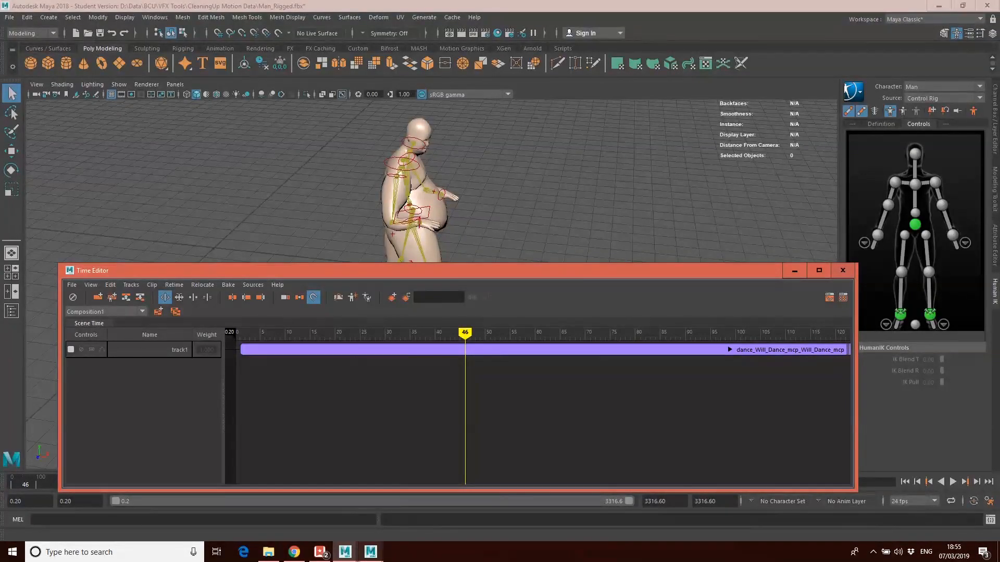
Switch back to MotionBuilder and open the Story editor.
mouse_move(366, 556)
click(404, 517)
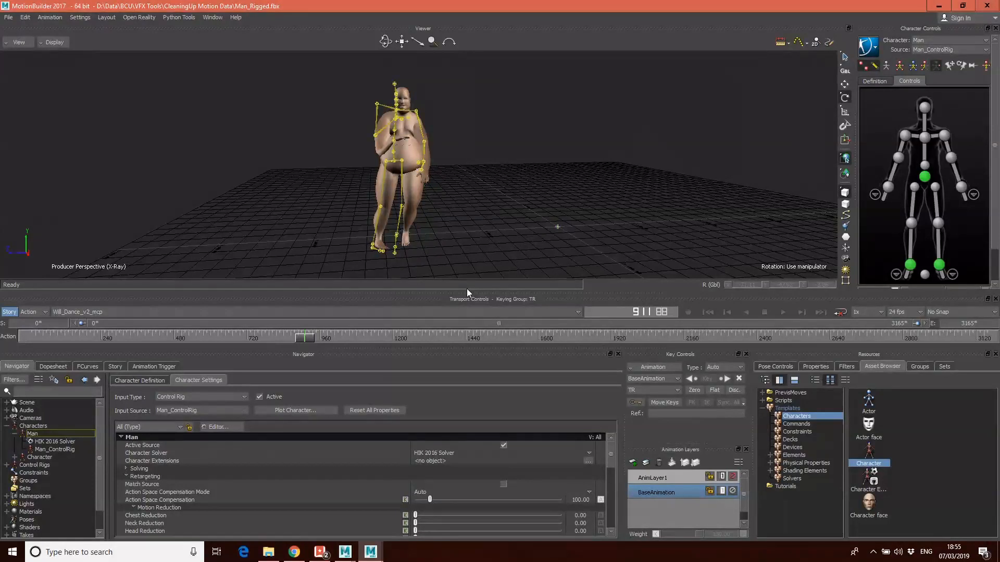
click(116, 367)
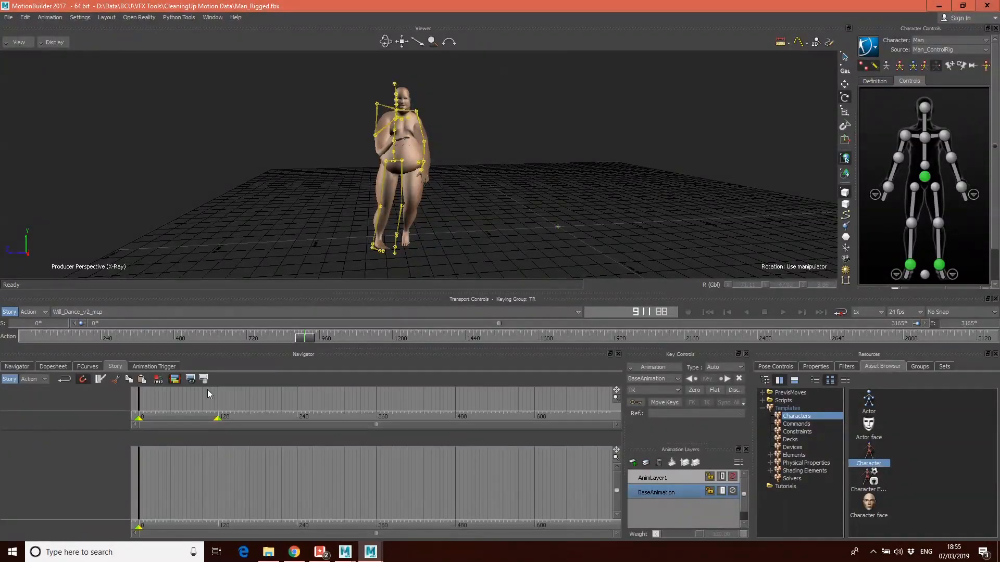